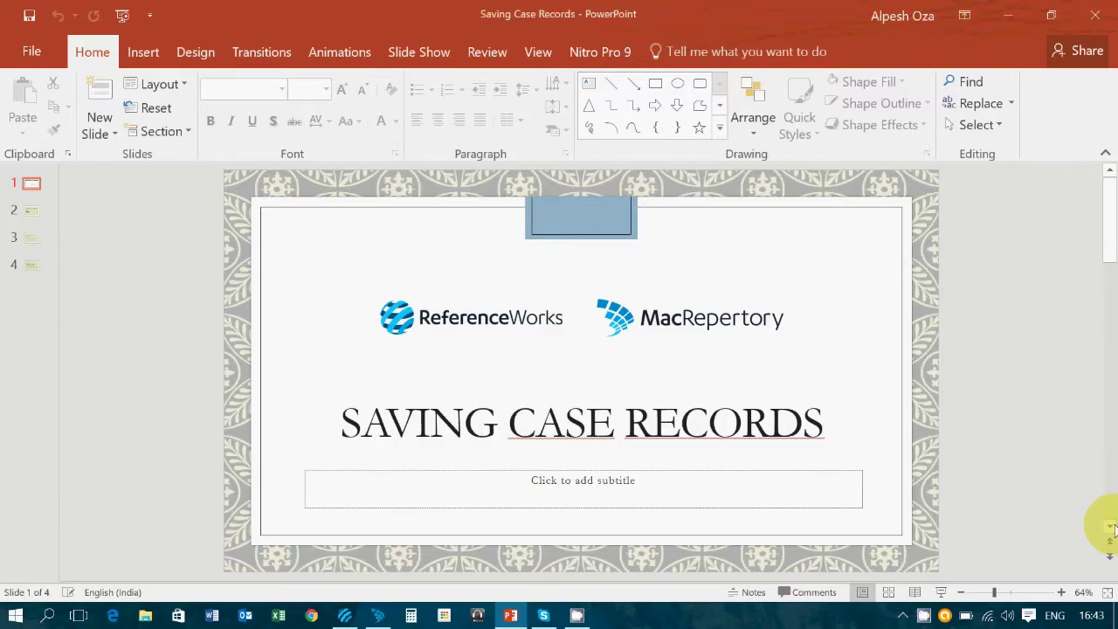
# Advance the presentation to the "Learning In This Video" slide to review the listed topics.
pyautogui.click(1112, 527)
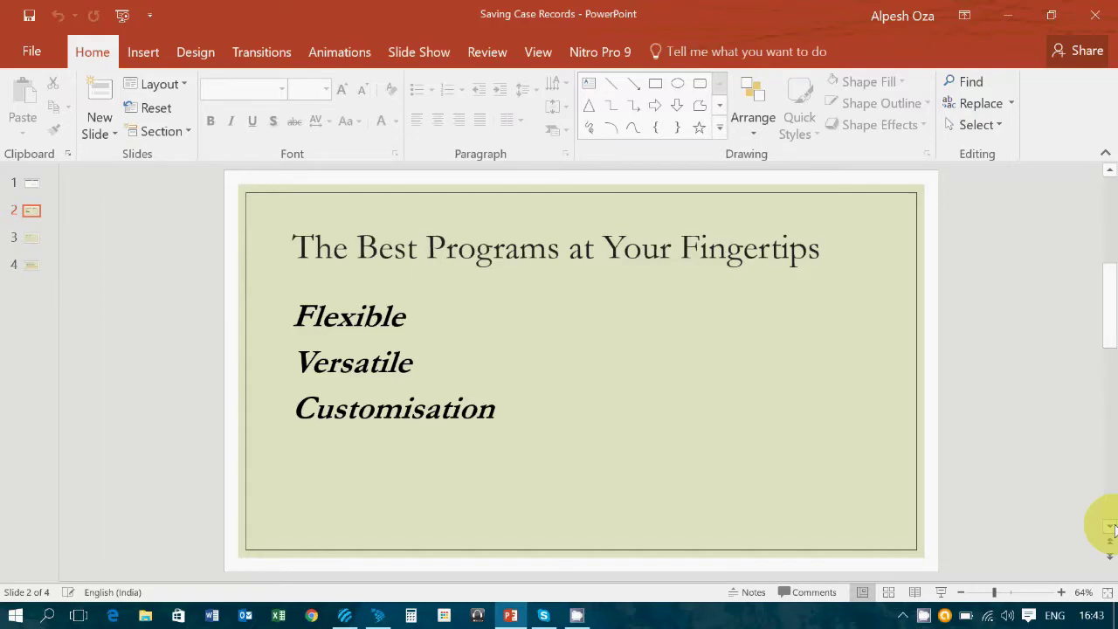
pyautogui.click(1113, 527)
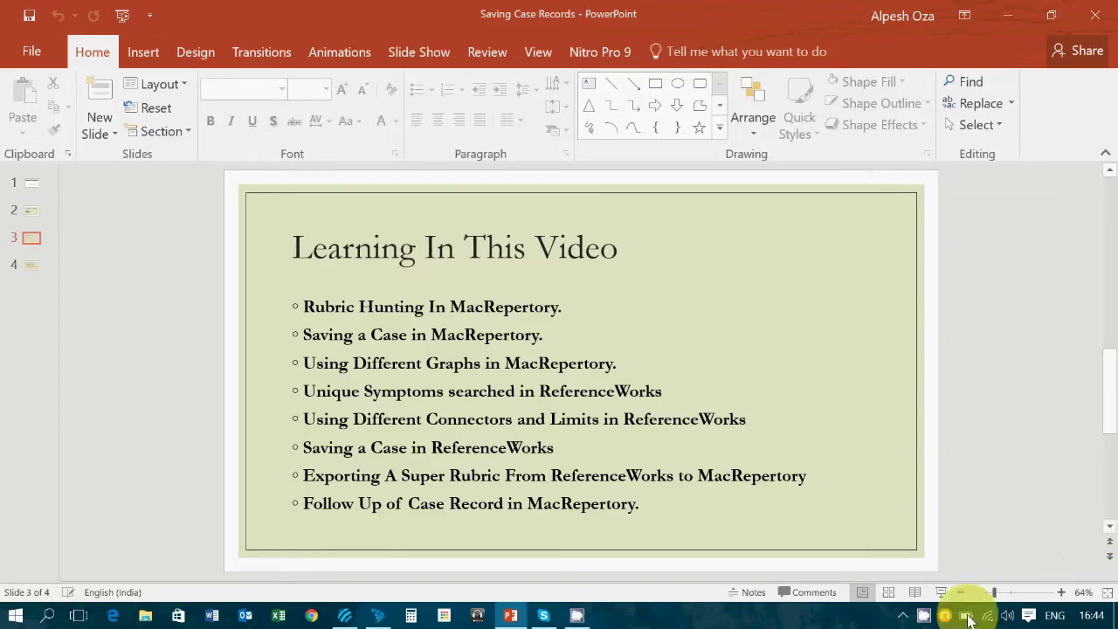
pyautogui.rightClick(925, 615)
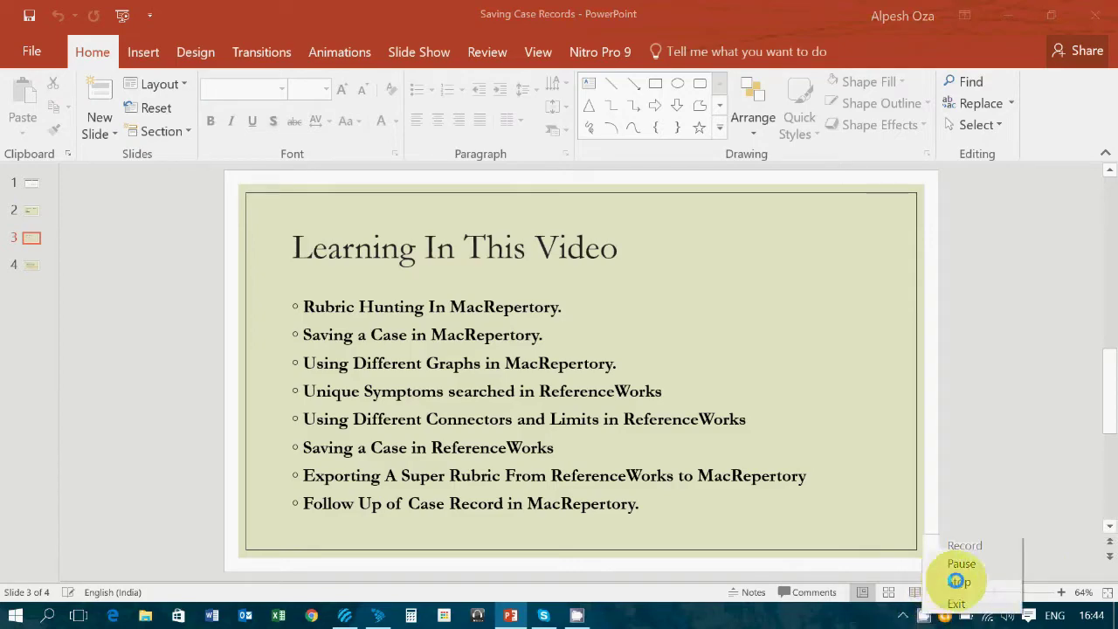
pyautogui.click(959, 581)
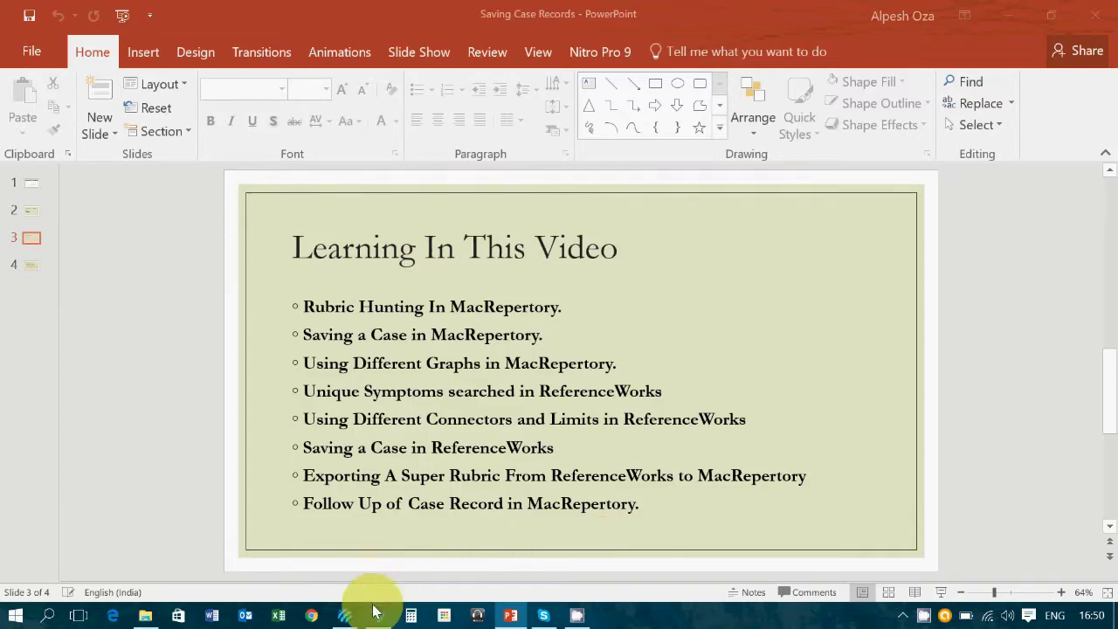
# Switch to MacRepertory and create a new patient's chart saved in the Cases folder as test-28may2016.
pyautogui.click(375, 614)
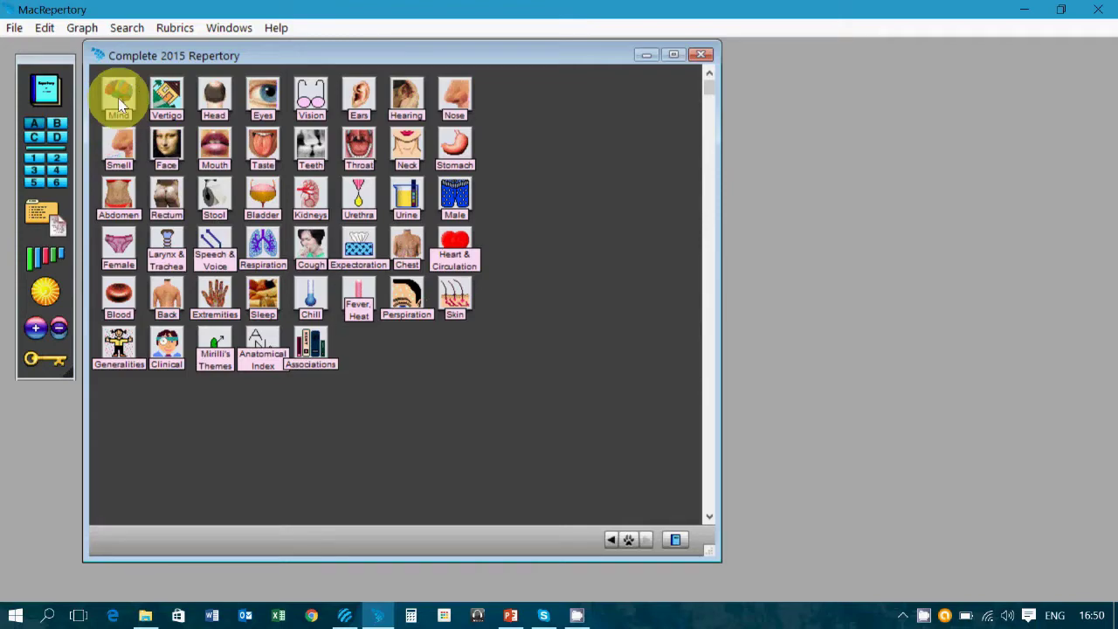
pyautogui.click(12, 34)
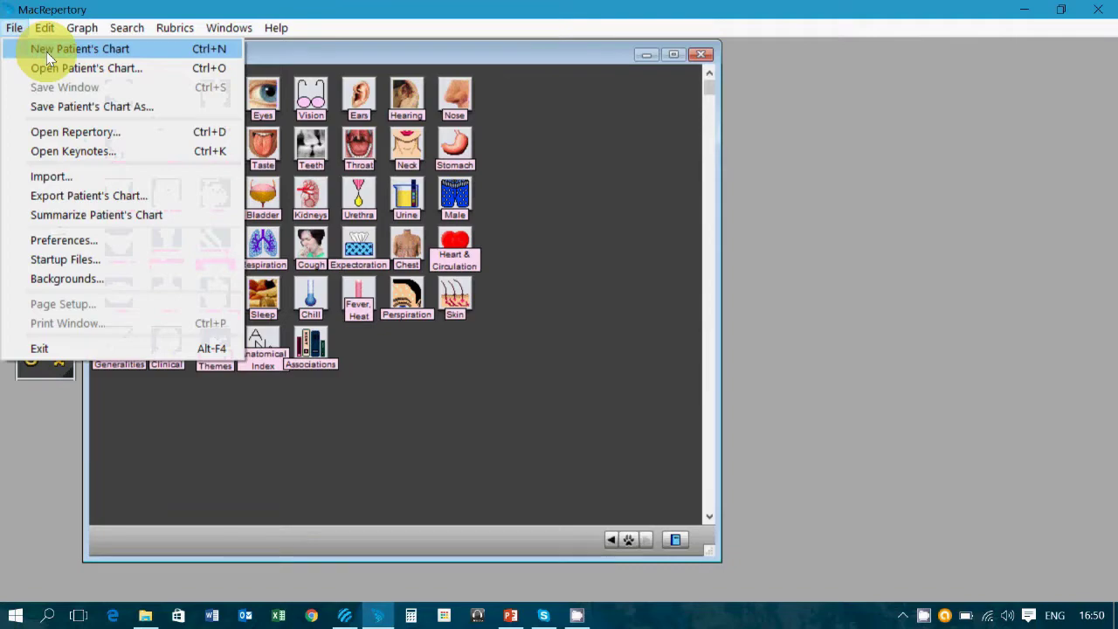
pyautogui.click(46, 52)
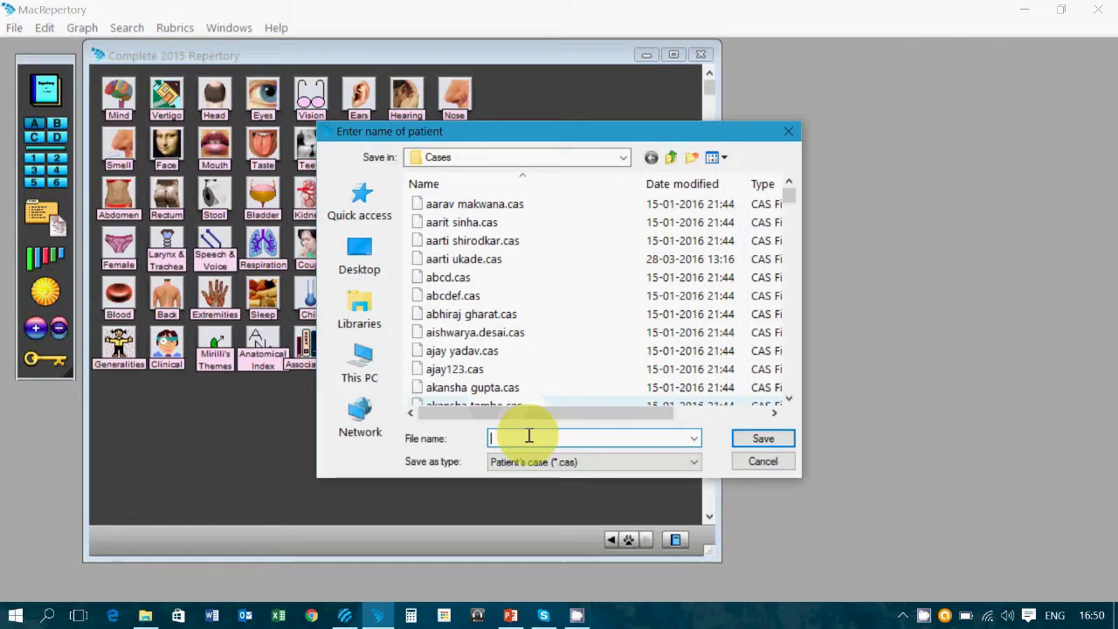
pyautogui.write('test-2')
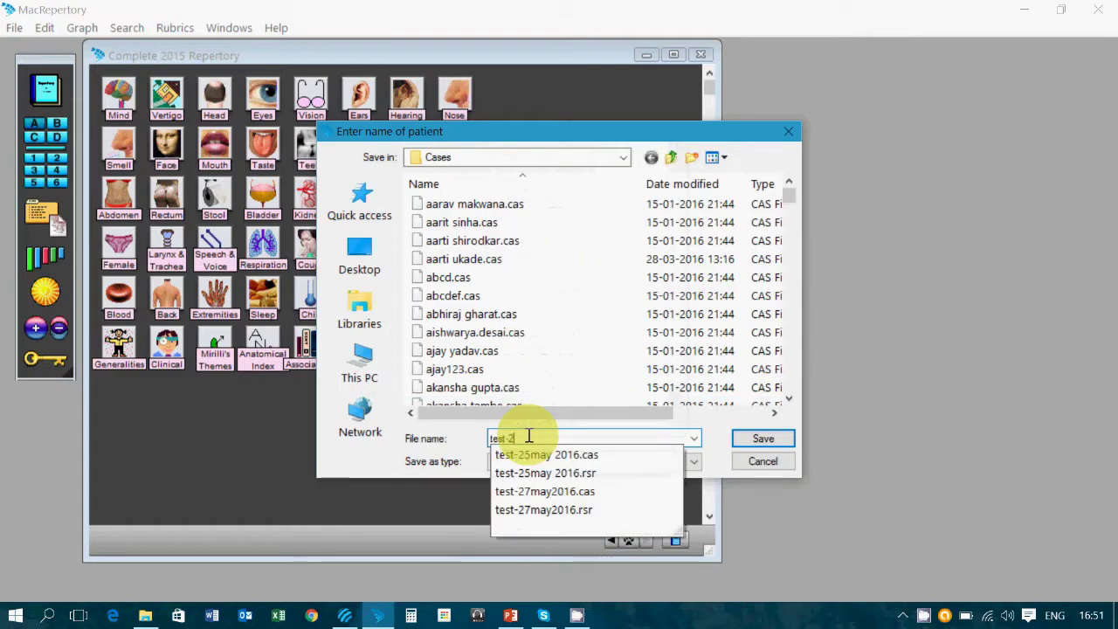
pyautogui.write('8may2016')
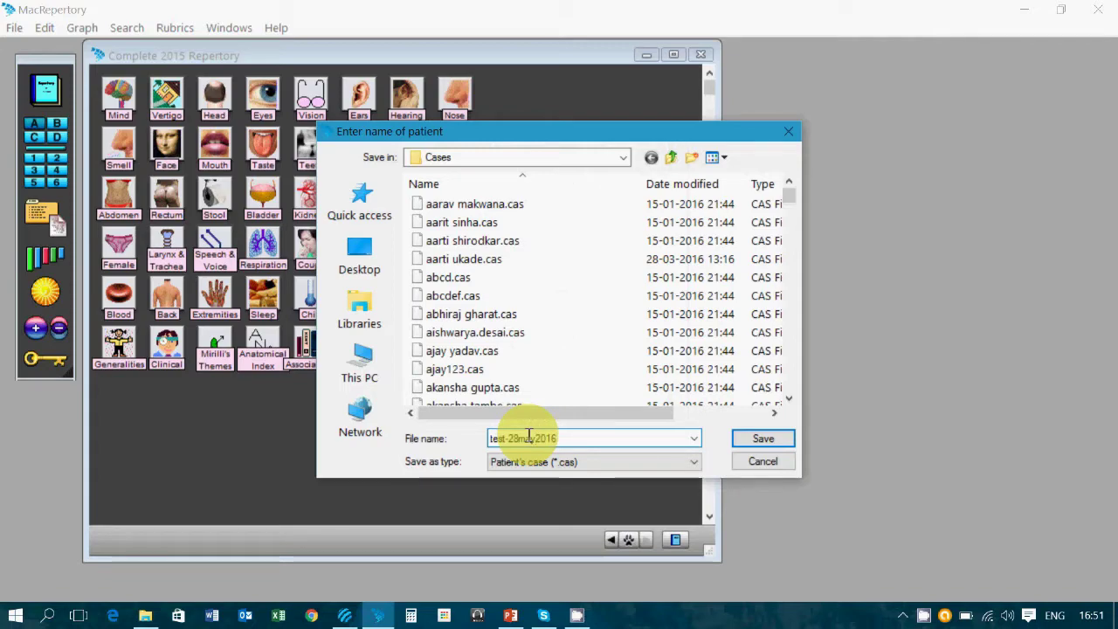
pyautogui.click(753, 441)
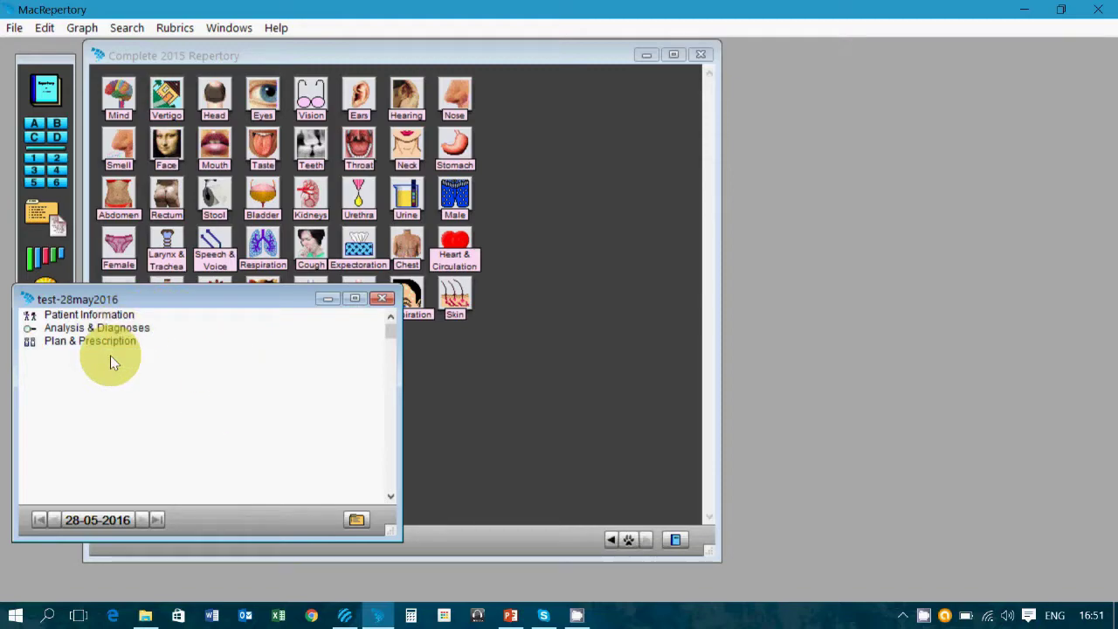
# Add a note reading "pain in the abdomen - < motion ." to the patient's chart and close the note.
pyautogui.click(54, 225)
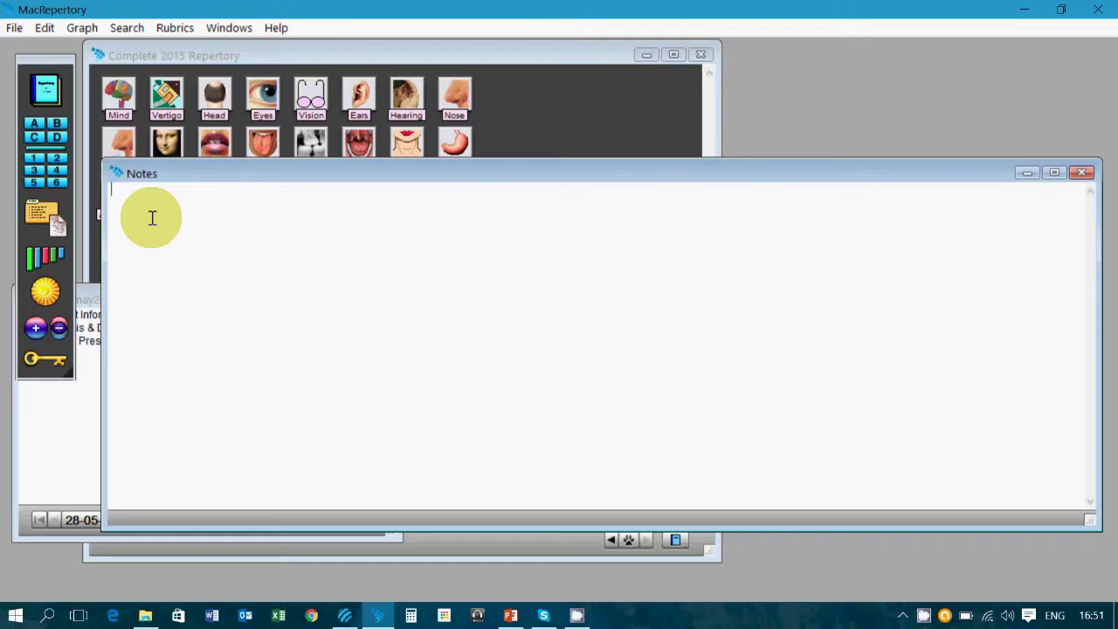
pyautogui.write('pain in the')
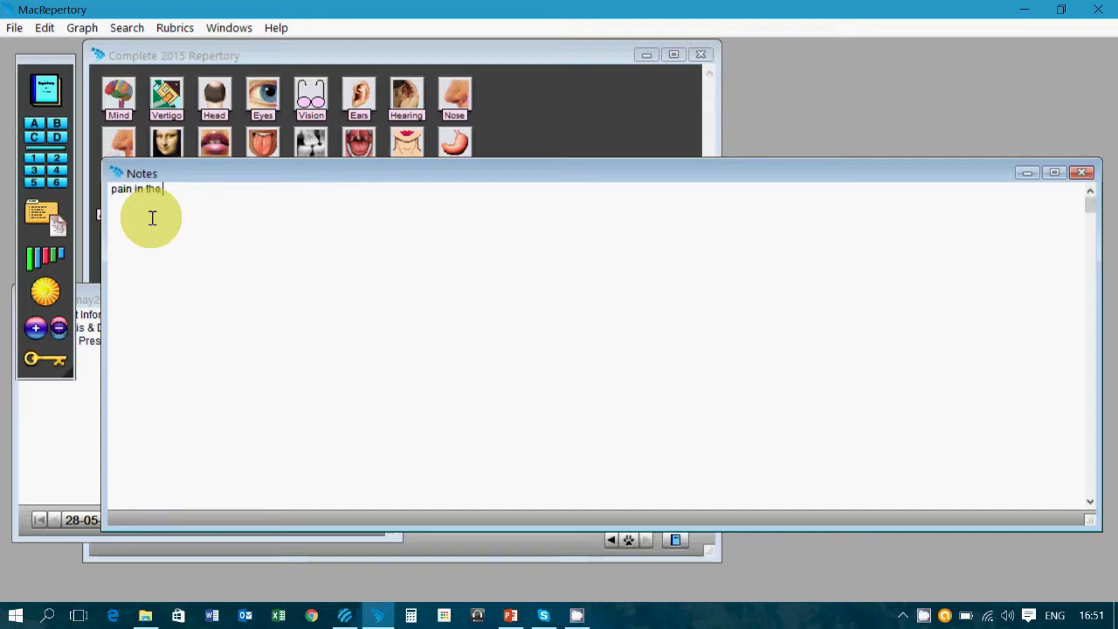
pyautogui.write(' abdomen -')
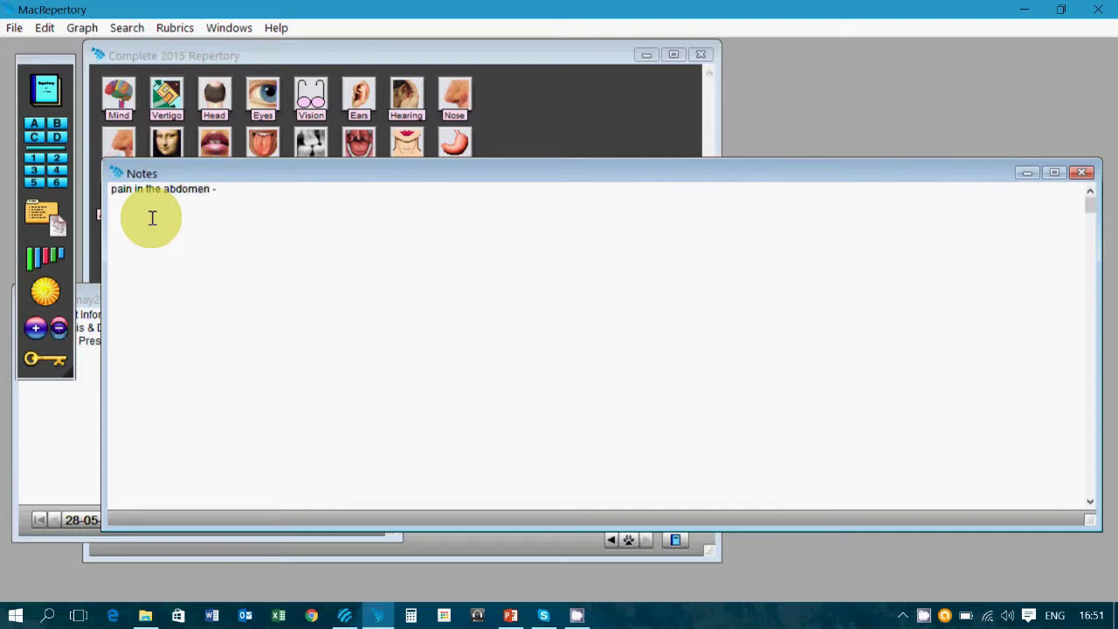
pyautogui.write(' < motion .')
pyautogui.press('Return')
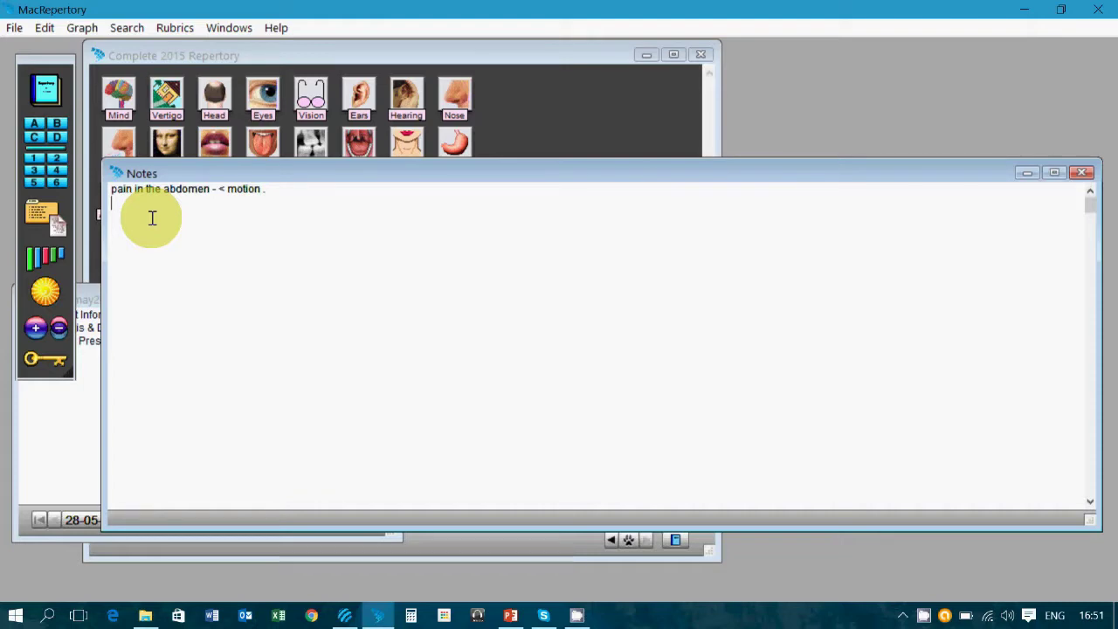
pyautogui.press('Return')
pyautogui.press('Return')
pyautogui.press('Return')
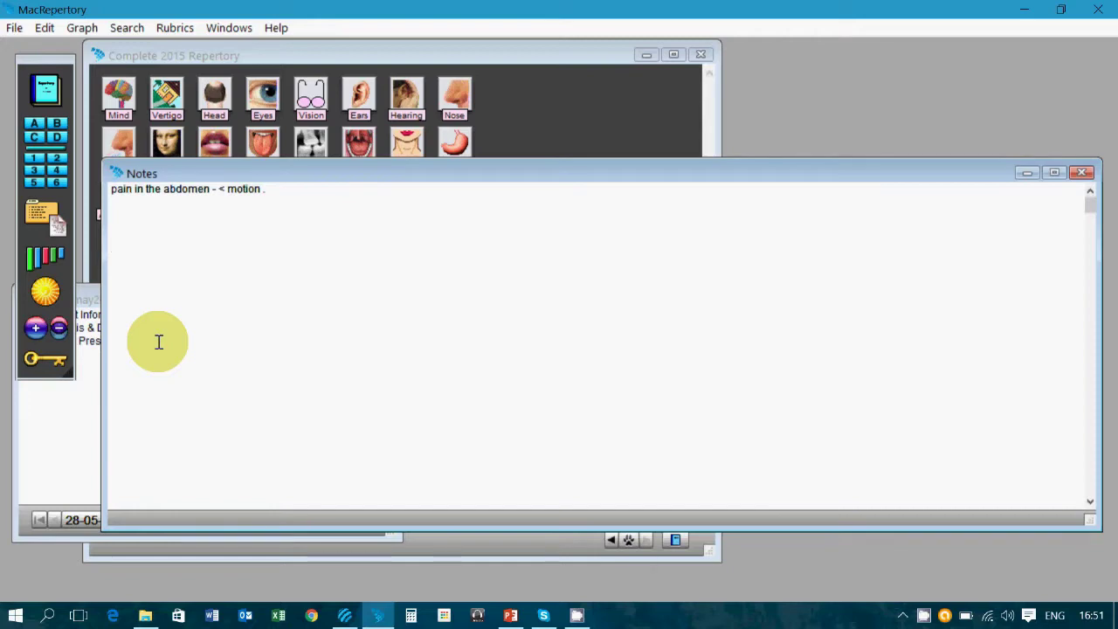
pyautogui.click(47, 413)
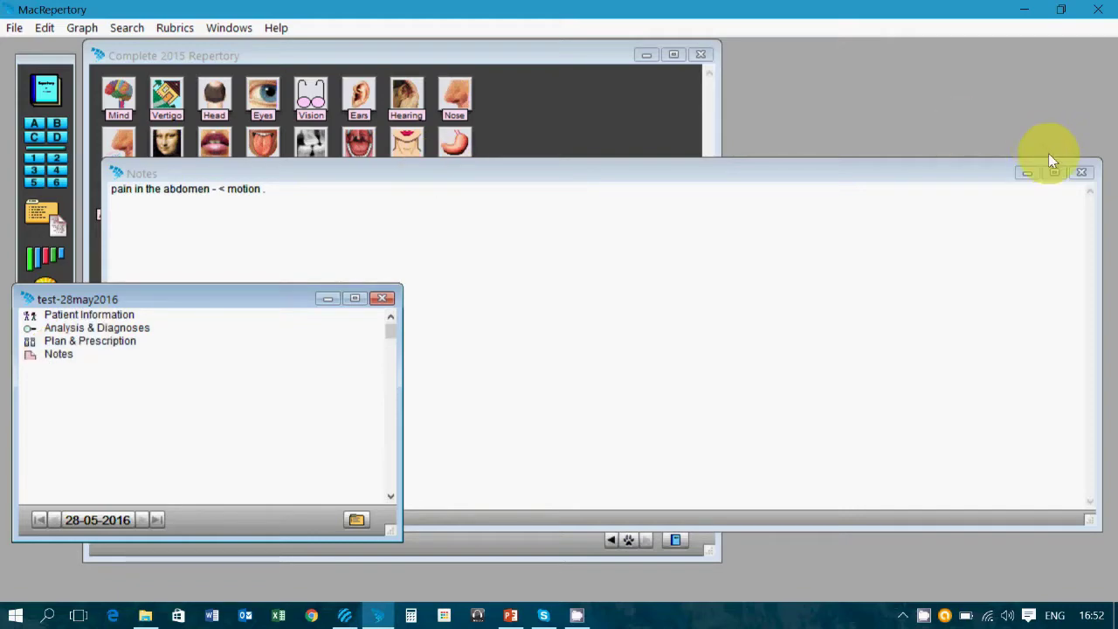
pyautogui.click(1080, 174)
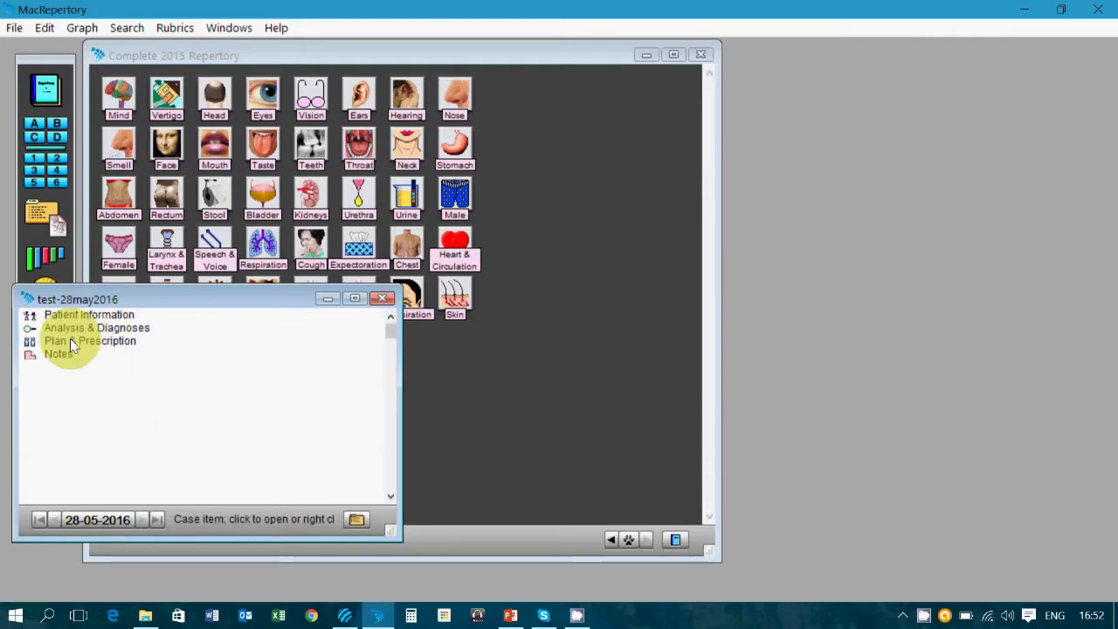
# View the chart's Patient Information form and close it without entering anything.
pyautogui.click(107, 312)
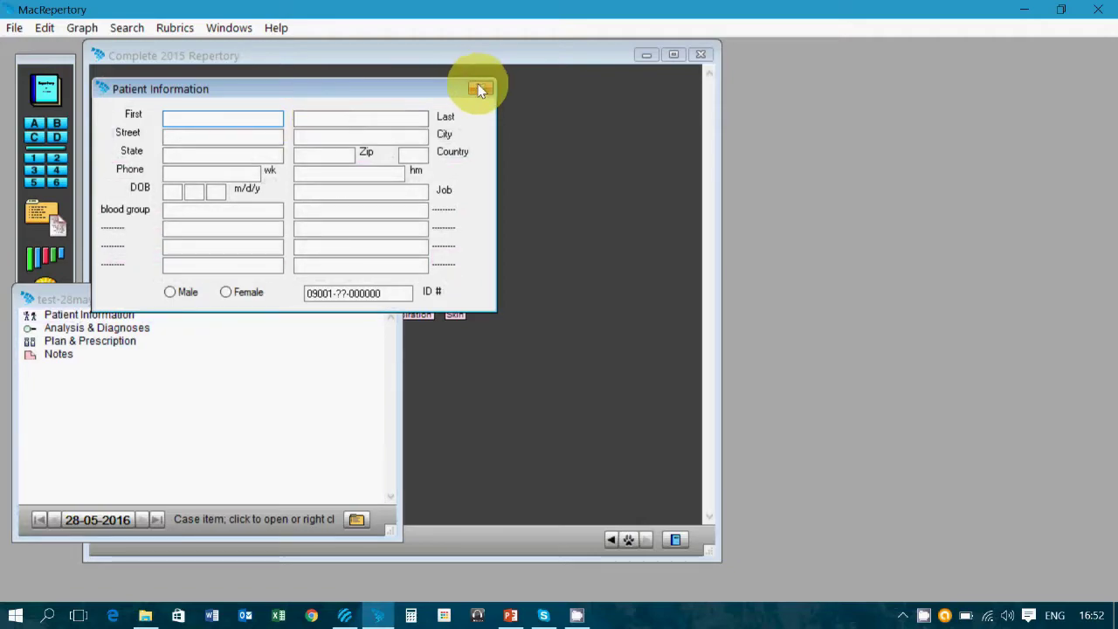
pyautogui.click(481, 88)
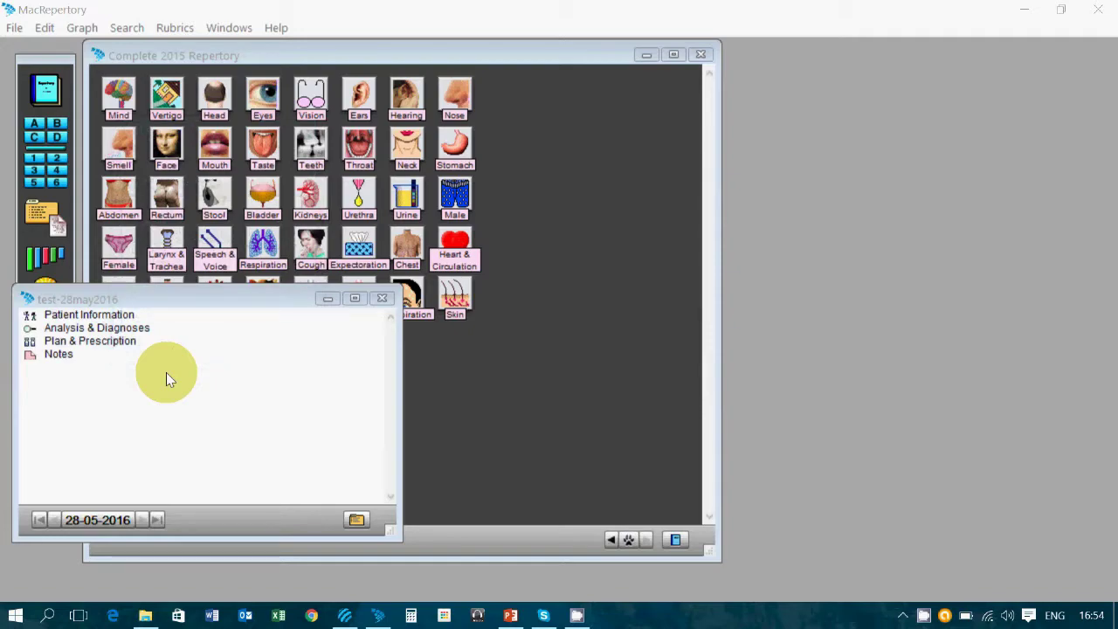
# Find "delusions, imaginations" in the Mind chapter of the Complete 2015 Repertory and open its subrubrics.
pyautogui.click(118, 99)
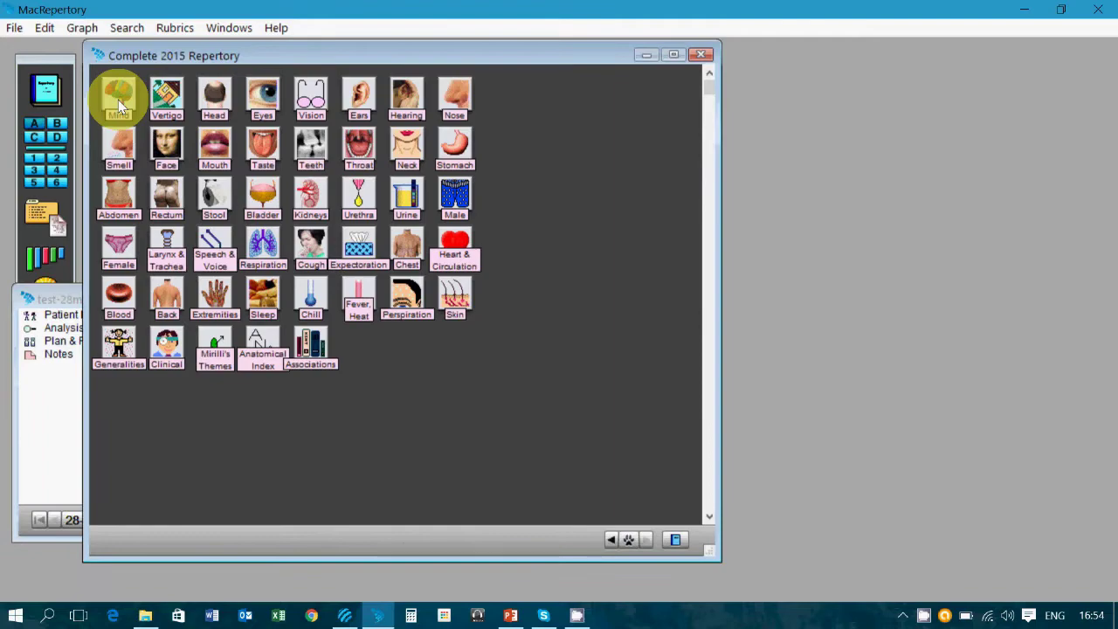
pyautogui.click(117, 99)
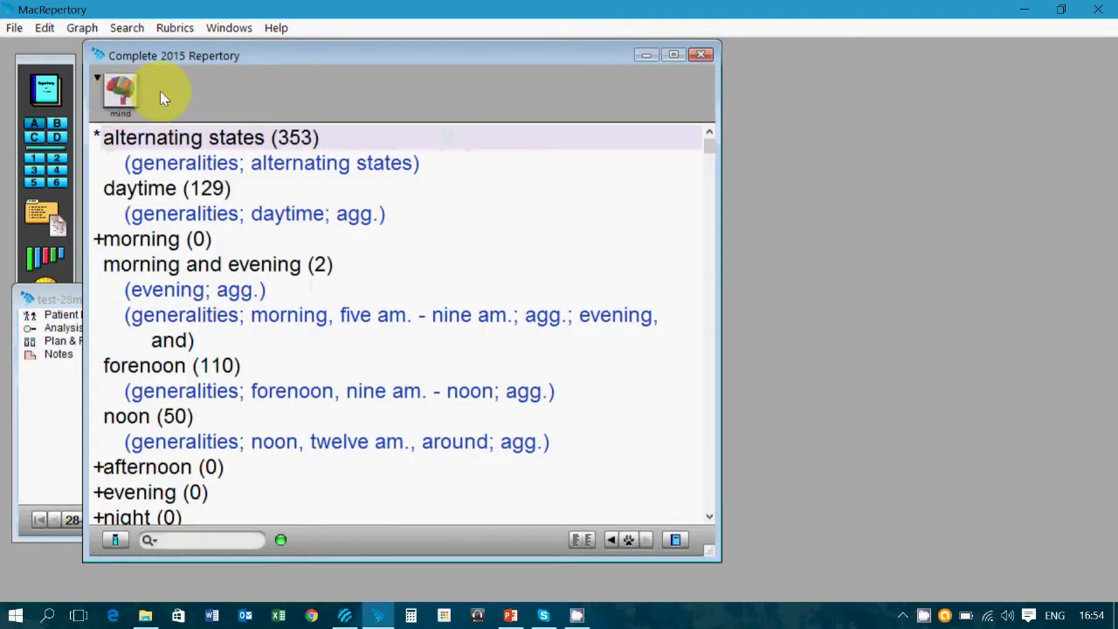
pyautogui.write('delusion')
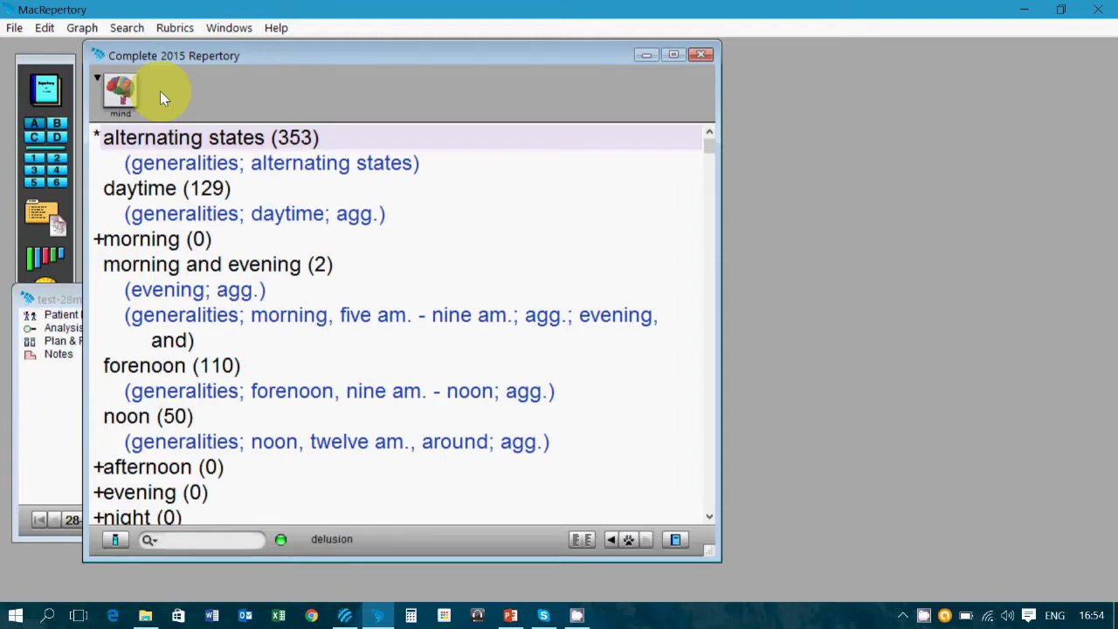
pyautogui.press('Return')
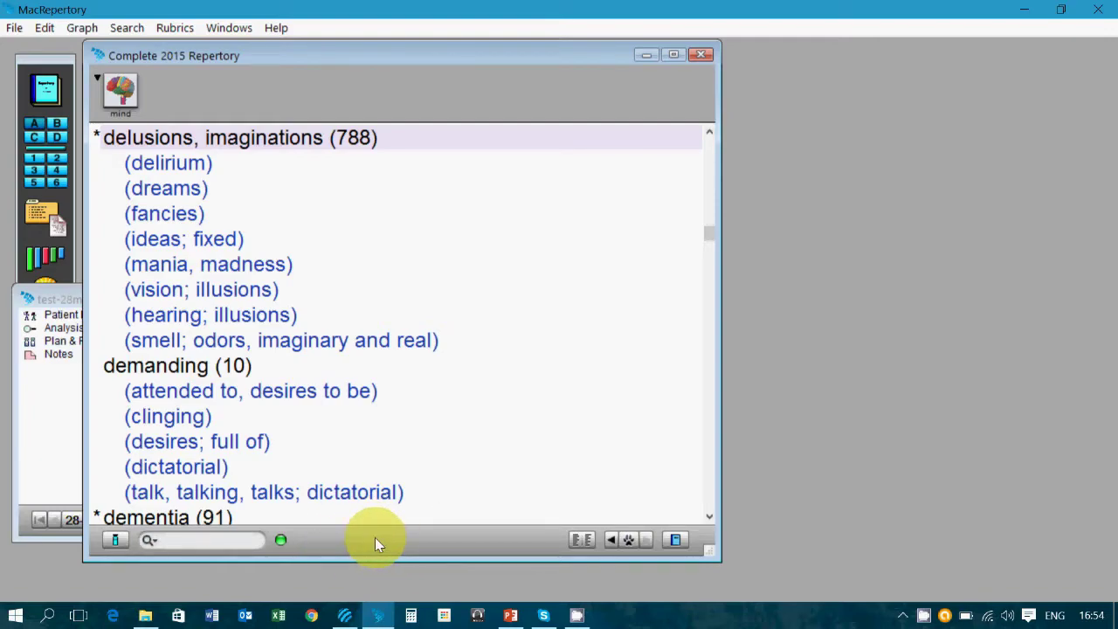
pyautogui.doubleClick(269, 138)
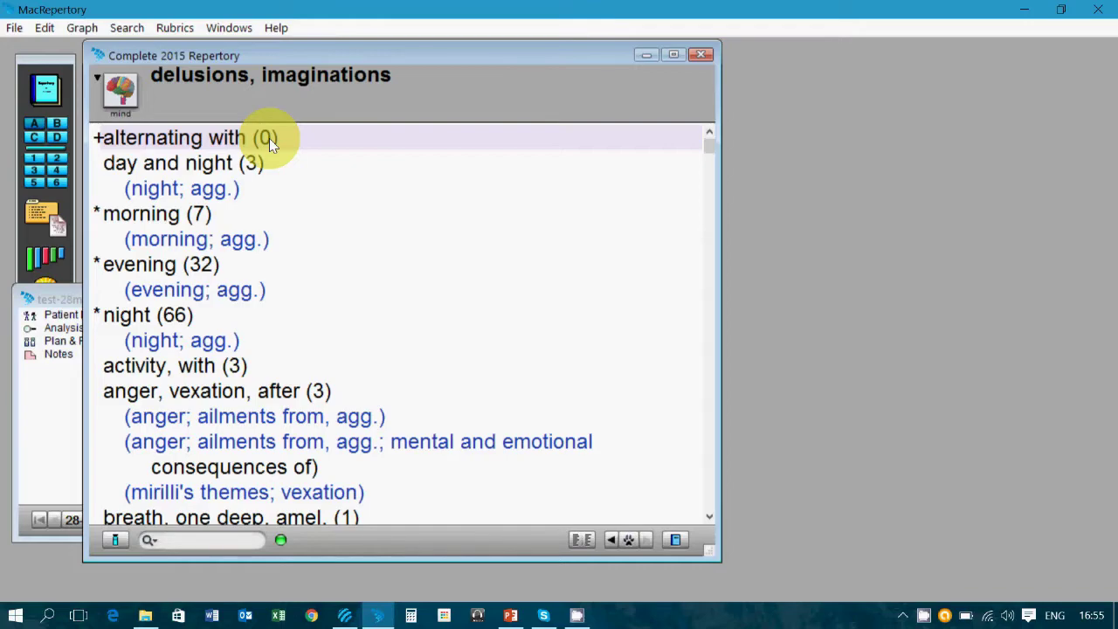
# Follow the cross-reference from "ghosts, spectres" to "spectres, ghosts, spirits, sees" and add that rubric to clipboard A.
pyautogui.write('ghos')
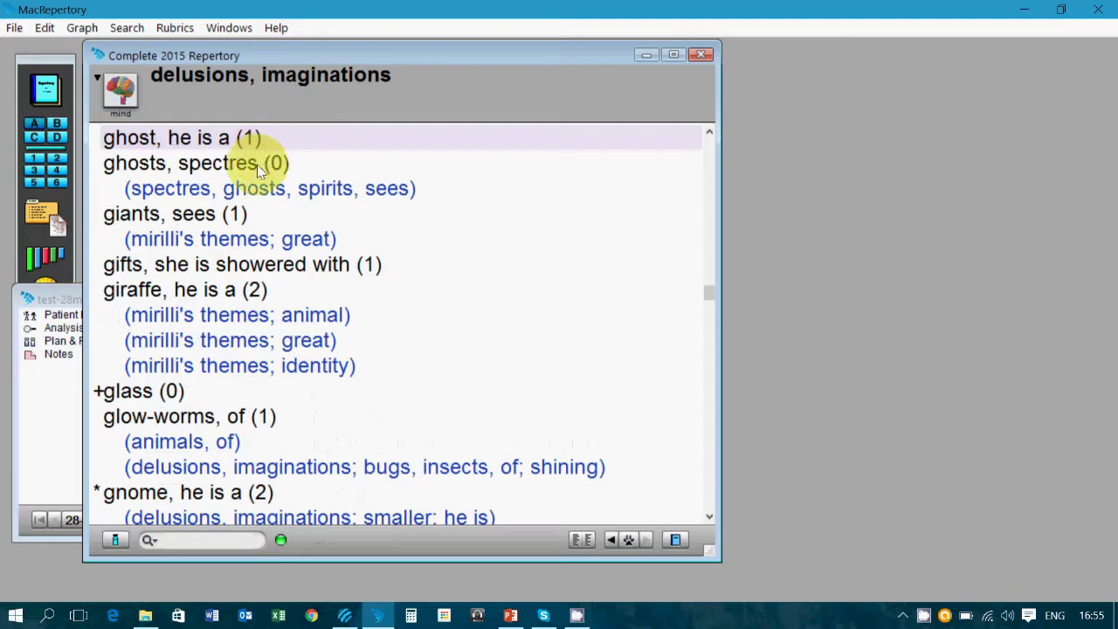
pyautogui.click(232, 168)
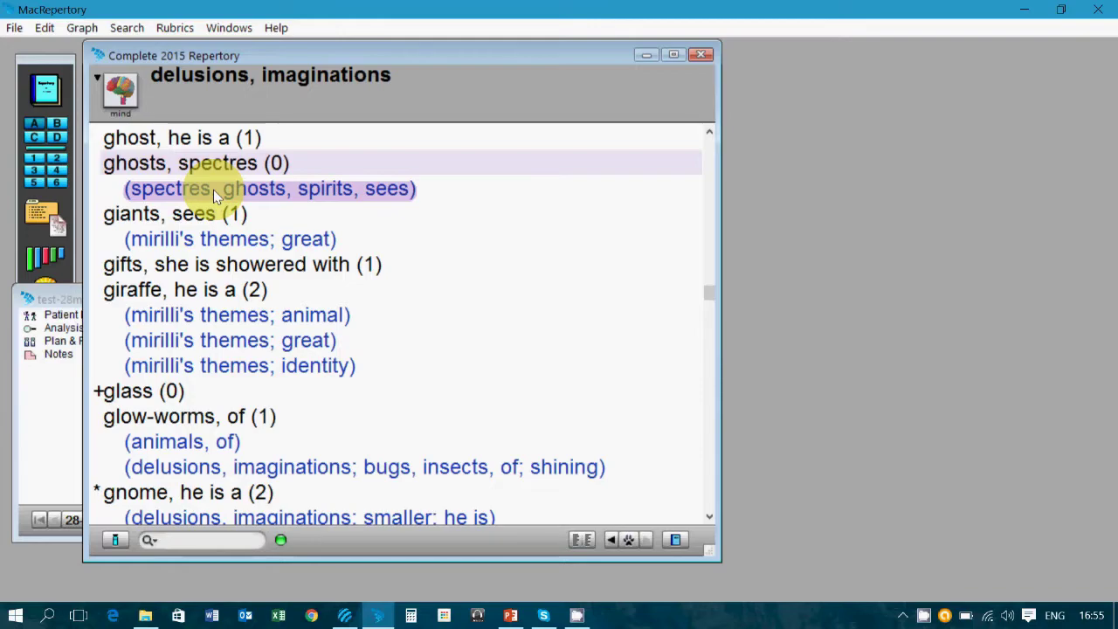
pyautogui.click(213, 190)
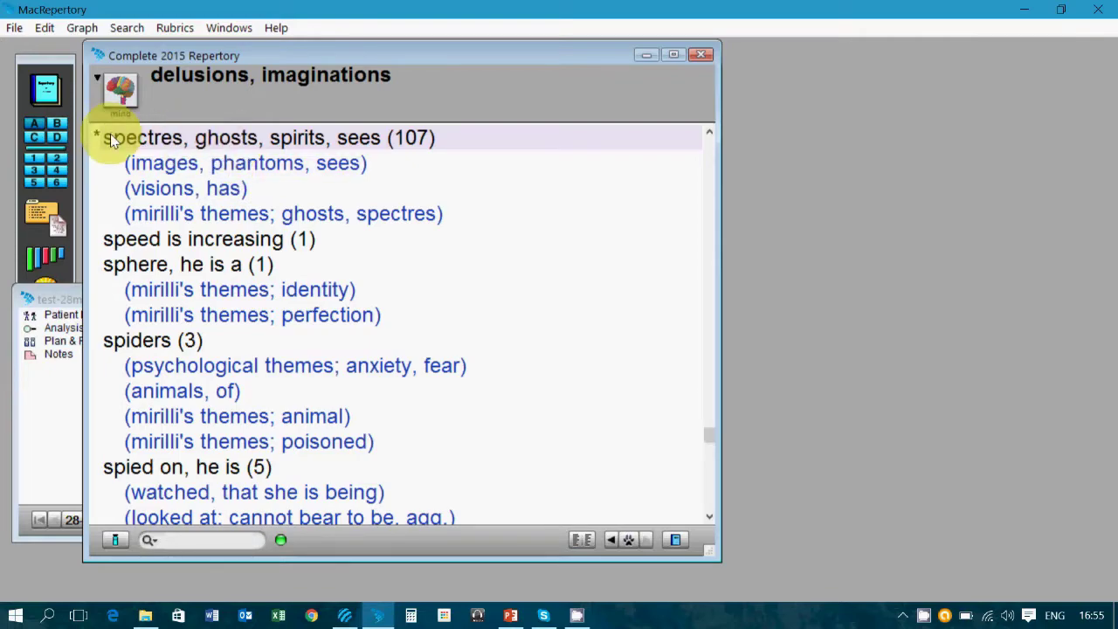
pyautogui.moveTo(107, 144); pyautogui.dragTo(32, 130)
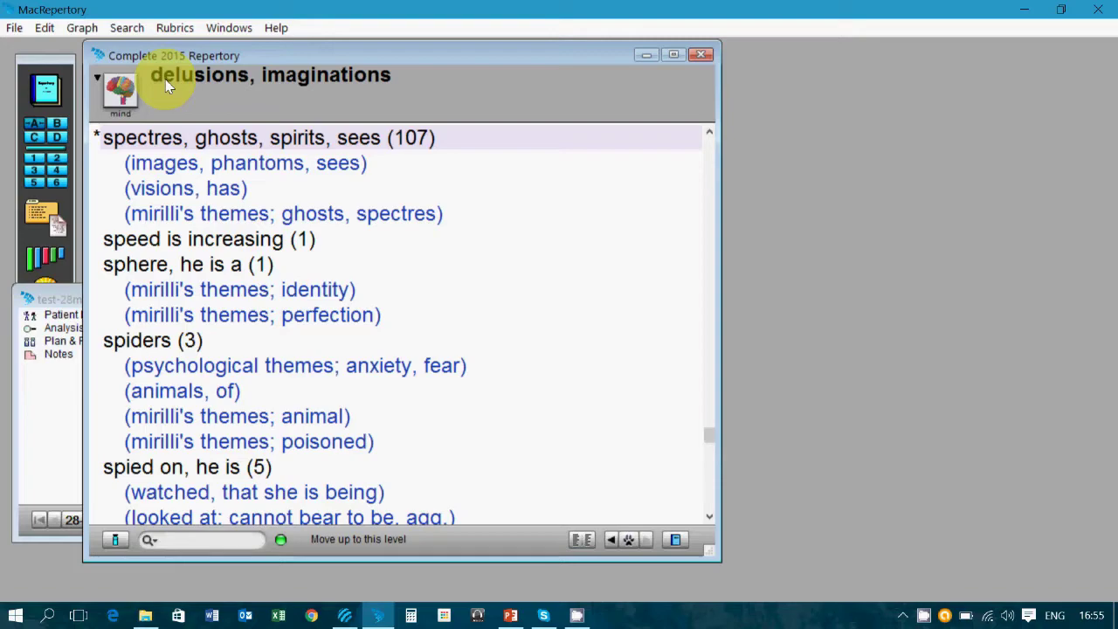
# Return to the Mind chapter and open the "company; desire for" rubric.
pyautogui.click(122, 85)
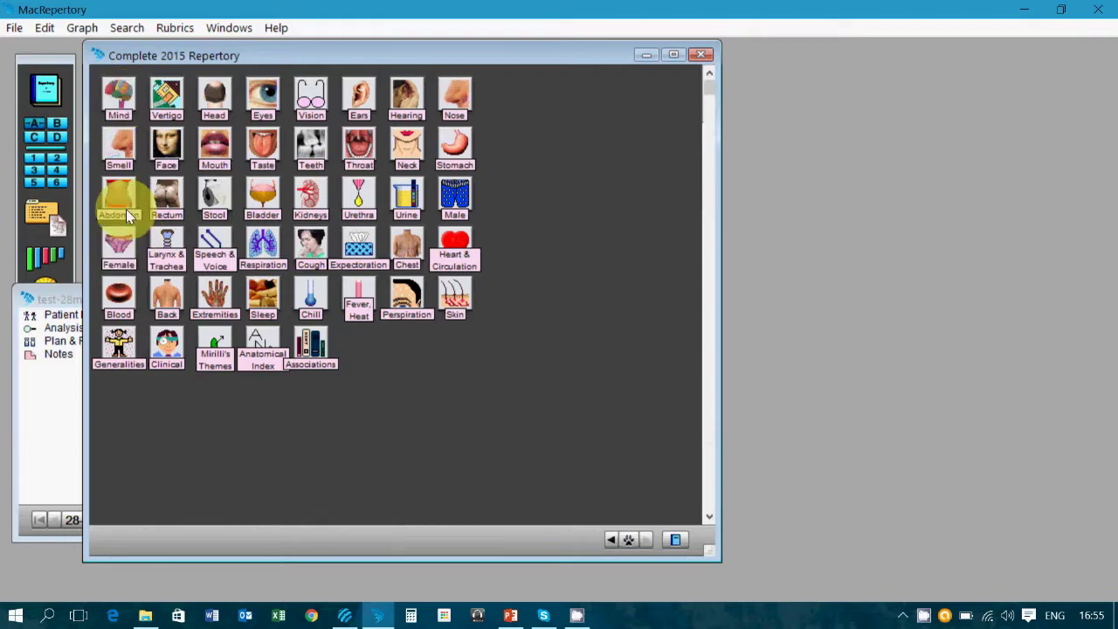
pyautogui.click(124, 98)
pyautogui.write('comap')
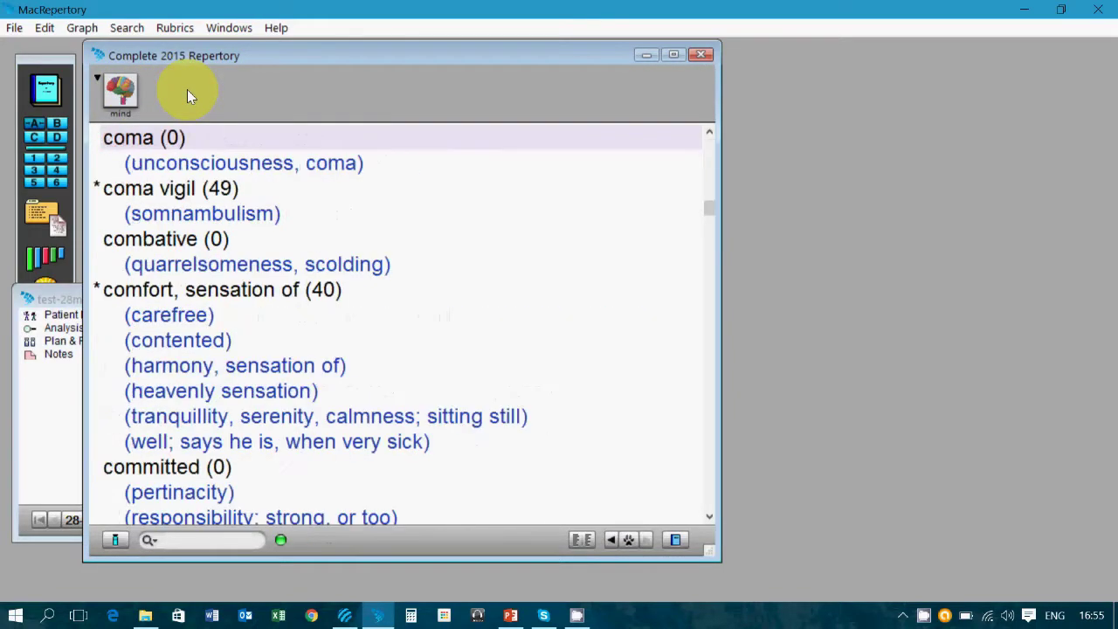
pyautogui.write('company')
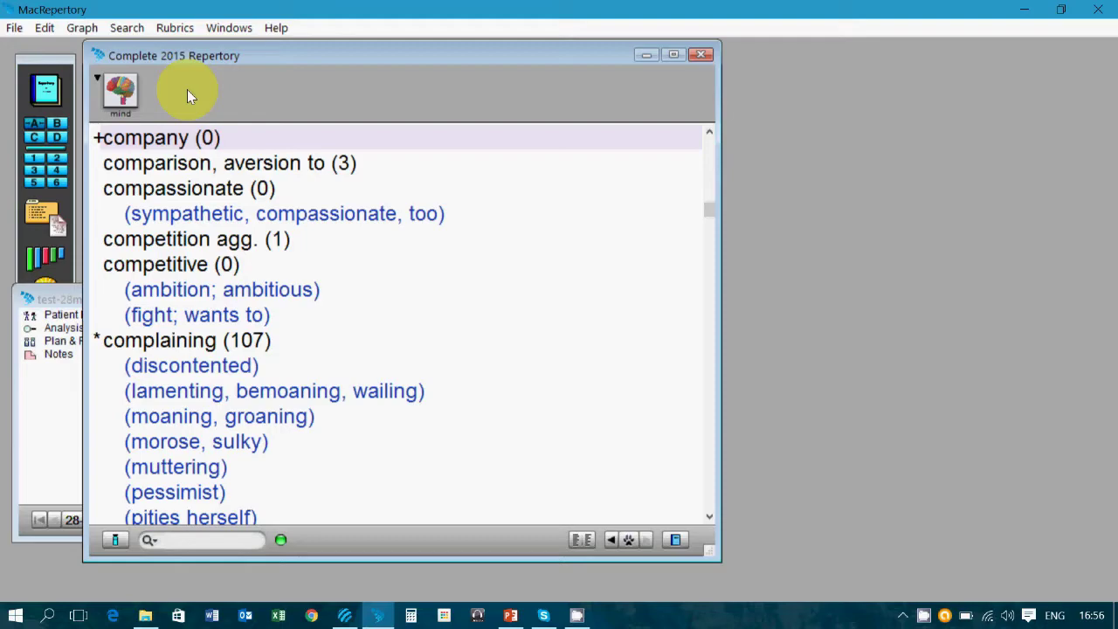
pyautogui.press('Return')
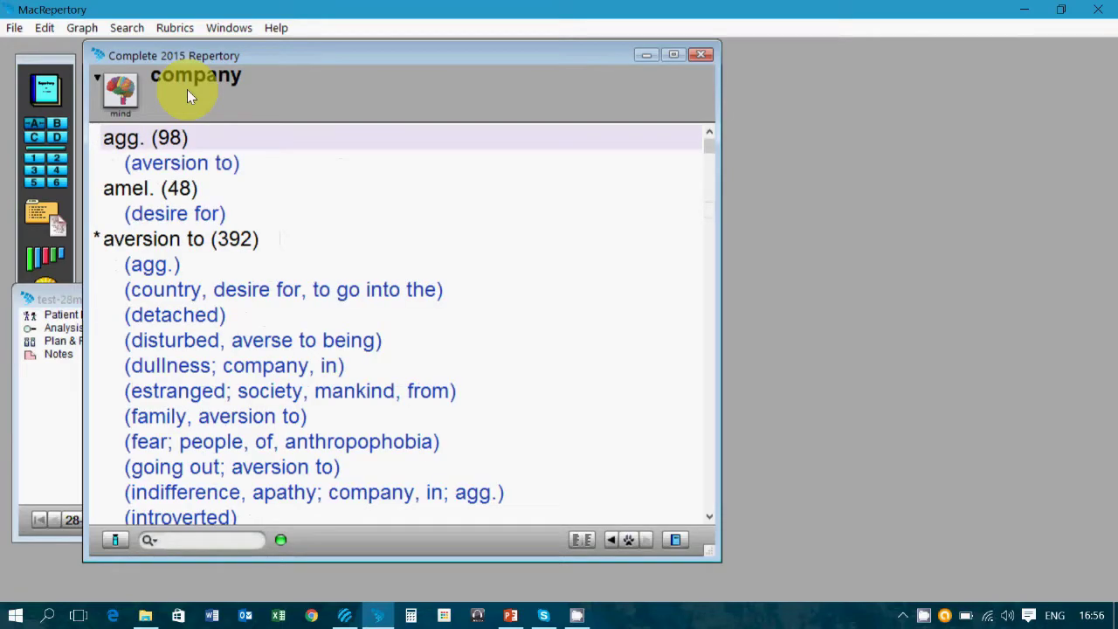
pyautogui.write('desire')
pyautogui.press('Return')
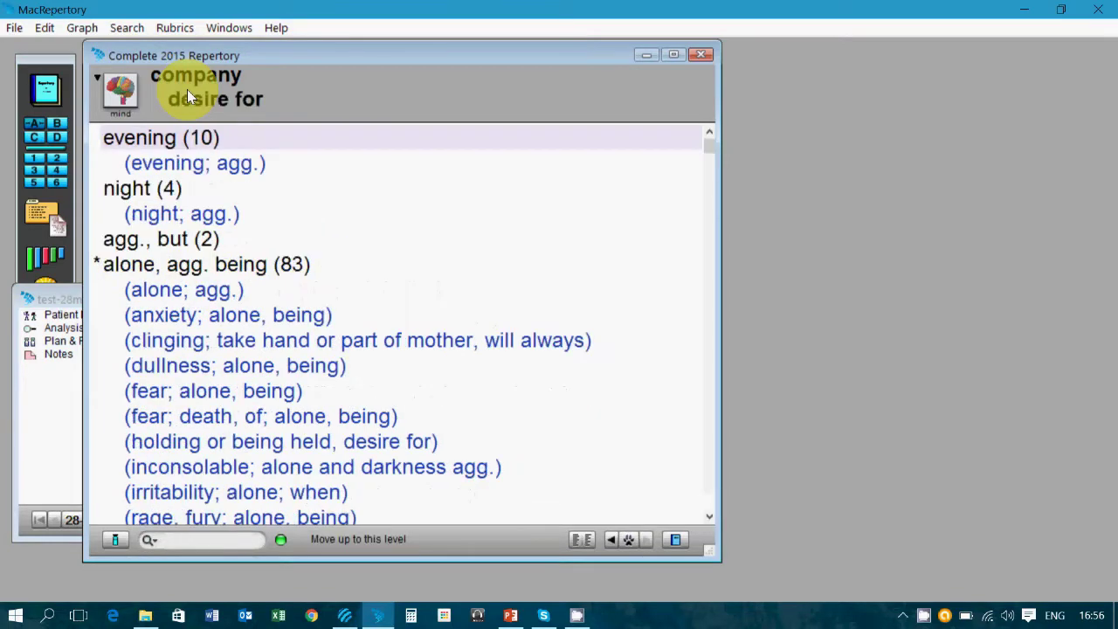
# Add the subrubric "alone, agg. being" to clipboard A and display the clipboard's contents.
pyautogui.press('Down')
pyautogui.press('Down')
pyautogui.press('Down')
pyautogui.press('Down')
pyautogui.press('Down')
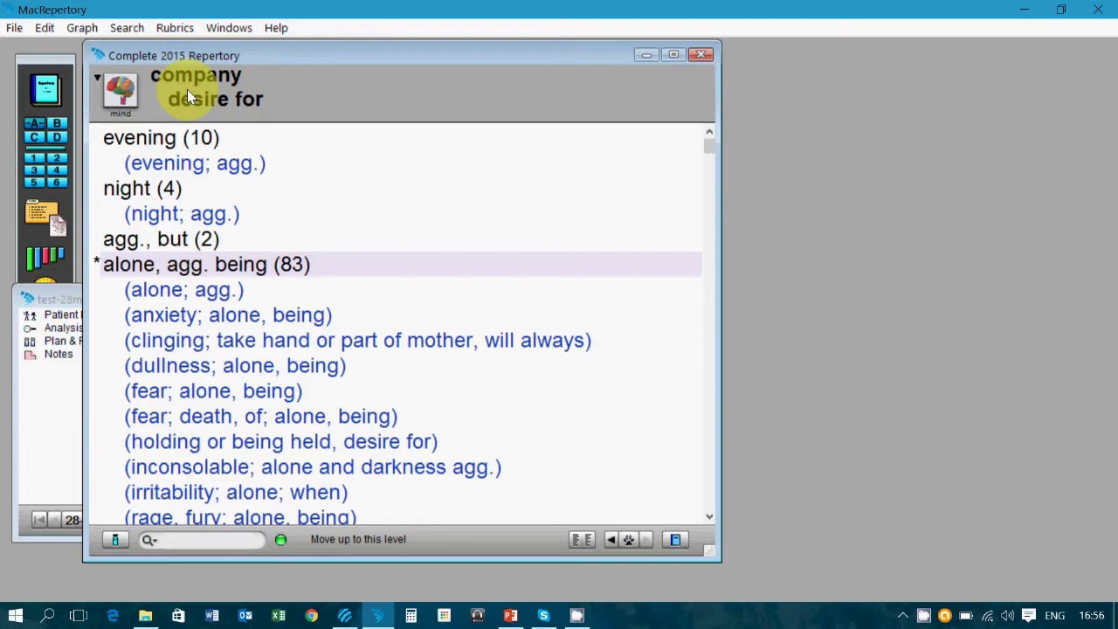
pyautogui.click(36, 122)
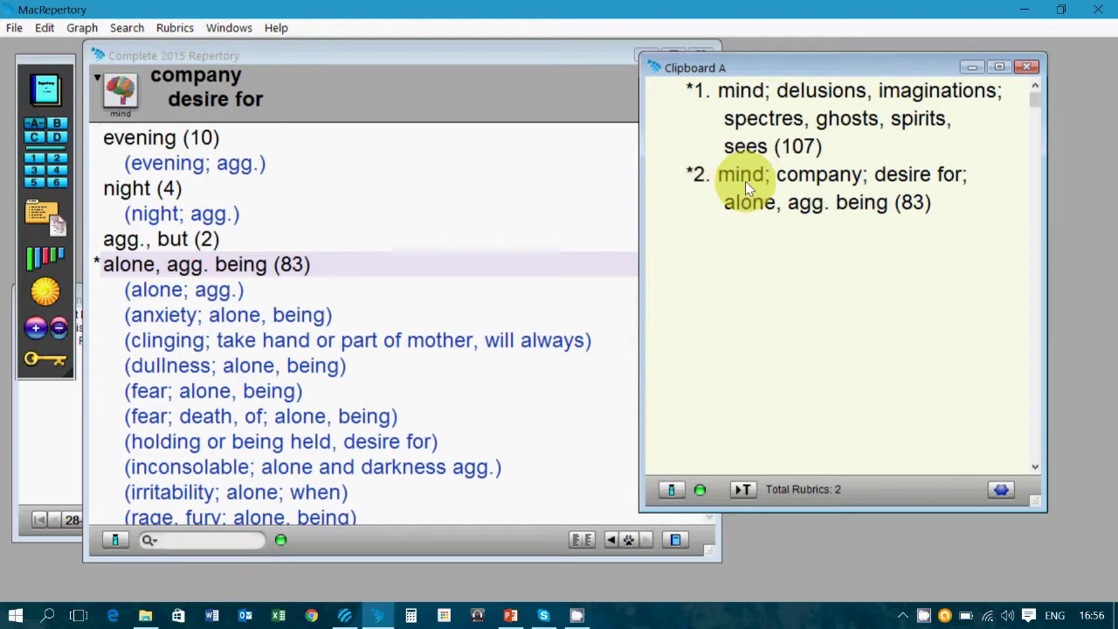
# Search the Generalities chapter of the repertory for "desire sweets" and review the word-matching options.
pyautogui.click(118, 88)
pyautogui.click(118, 89)
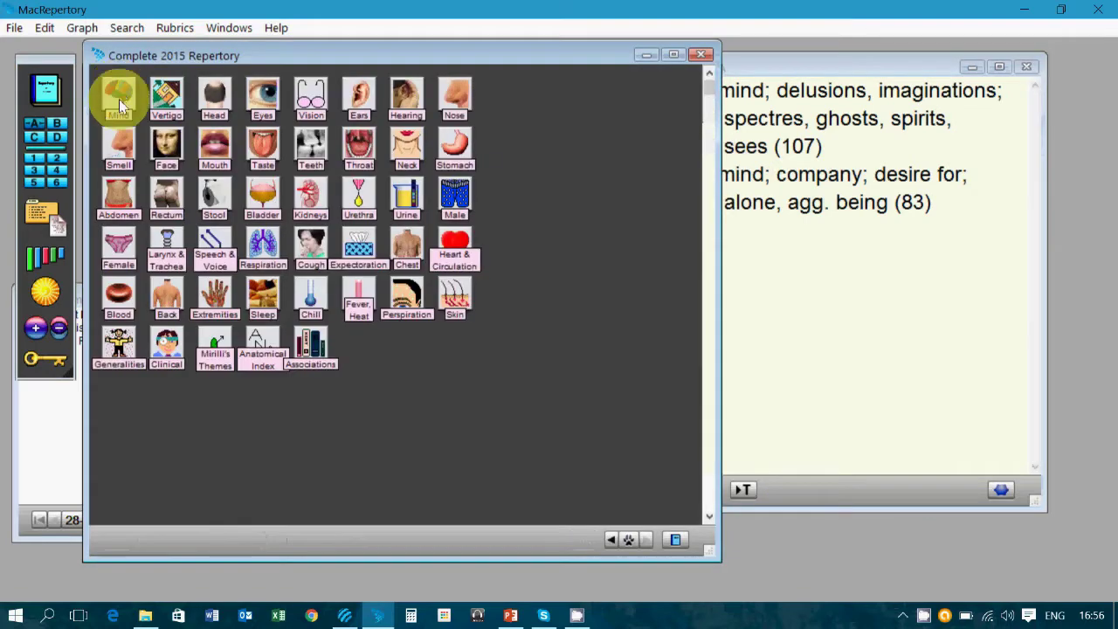
pyautogui.click(118, 343)
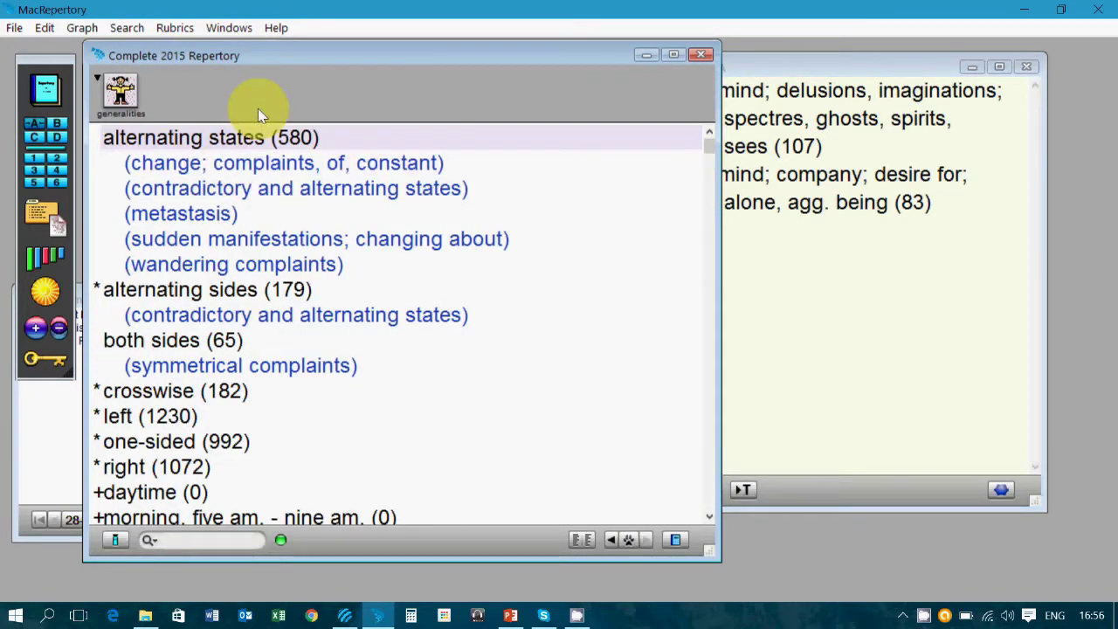
pyautogui.click(188, 544)
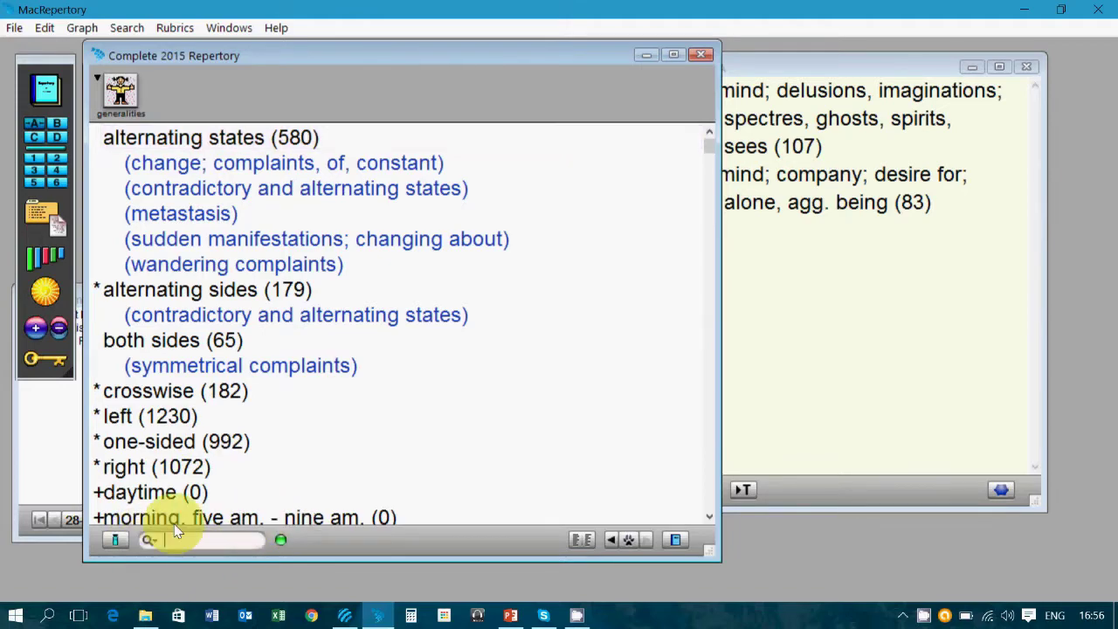
pyautogui.write('desire')
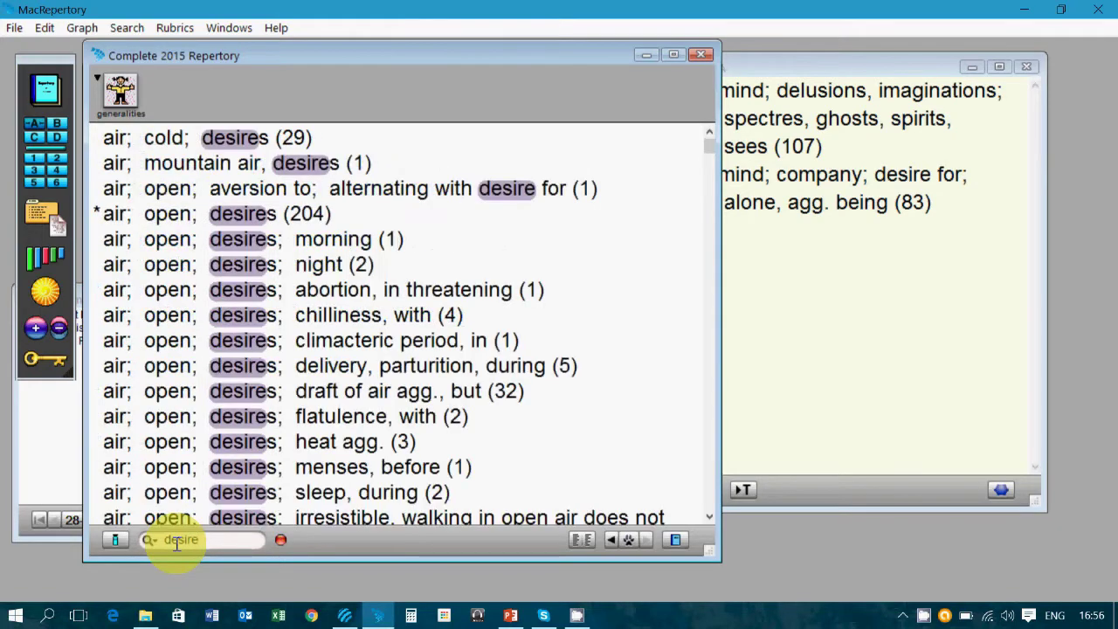
pyautogui.write(' sweets')
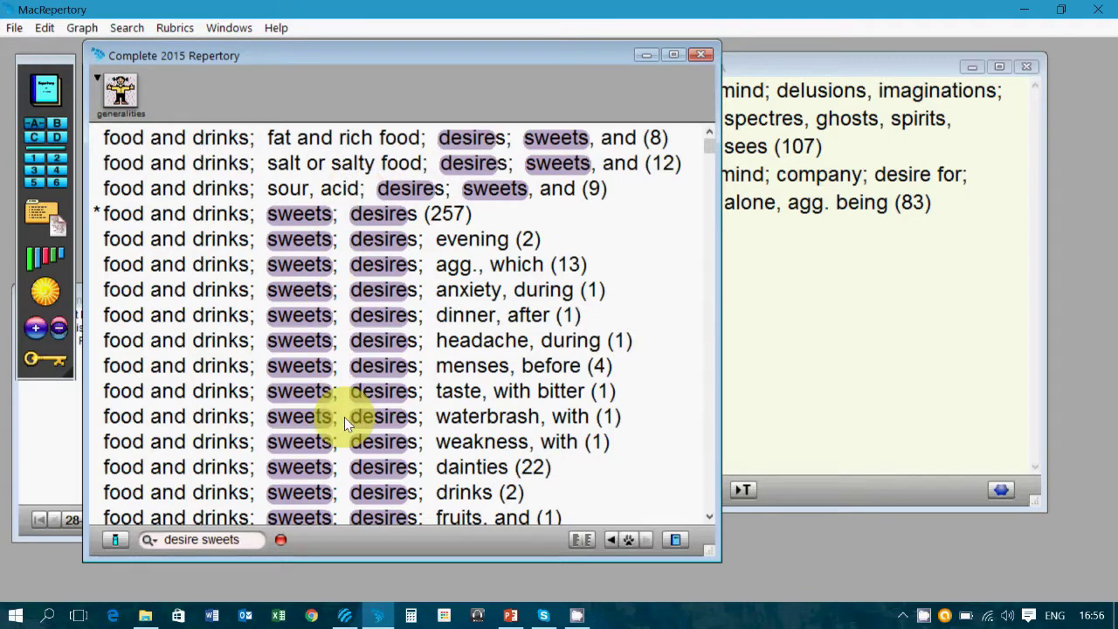
pyautogui.click(154, 540)
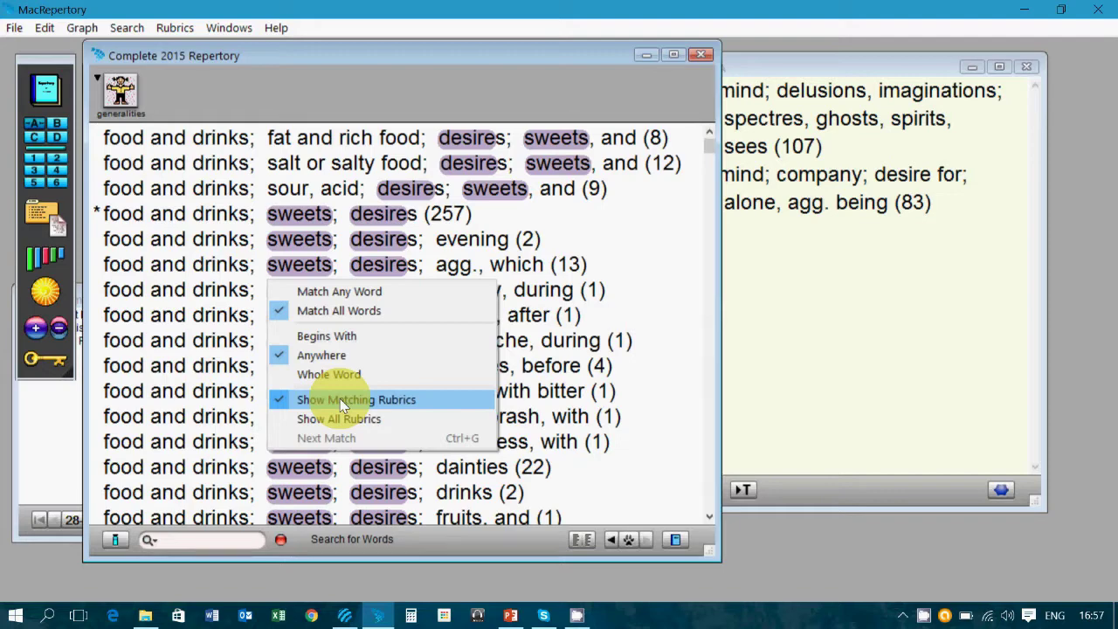
pyautogui.click(307, 540)
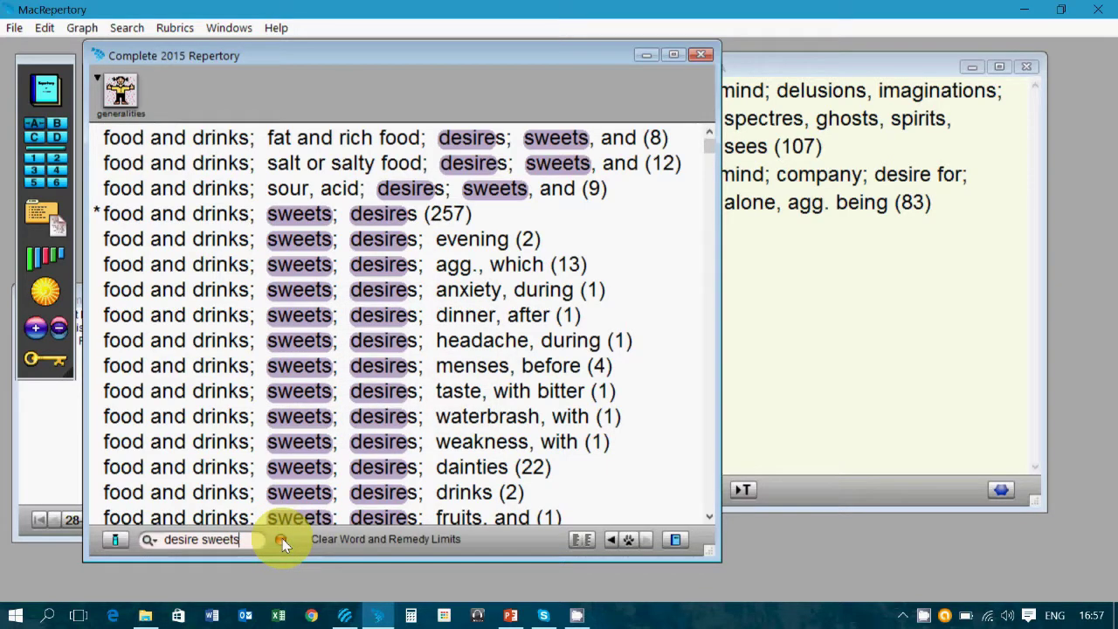
# Add the rubric "food and drinks; sweets; desires" to clipboard A, then clear the word search and return to the chapter overview.
pyautogui.click(189, 220)
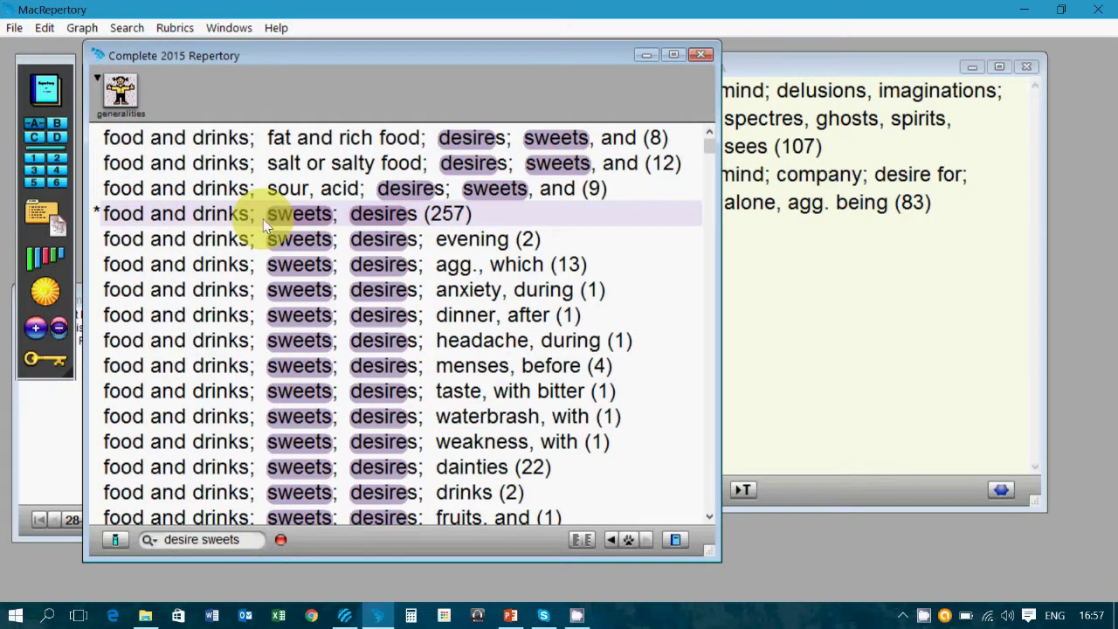
pyautogui.doubleClick(204, 220)
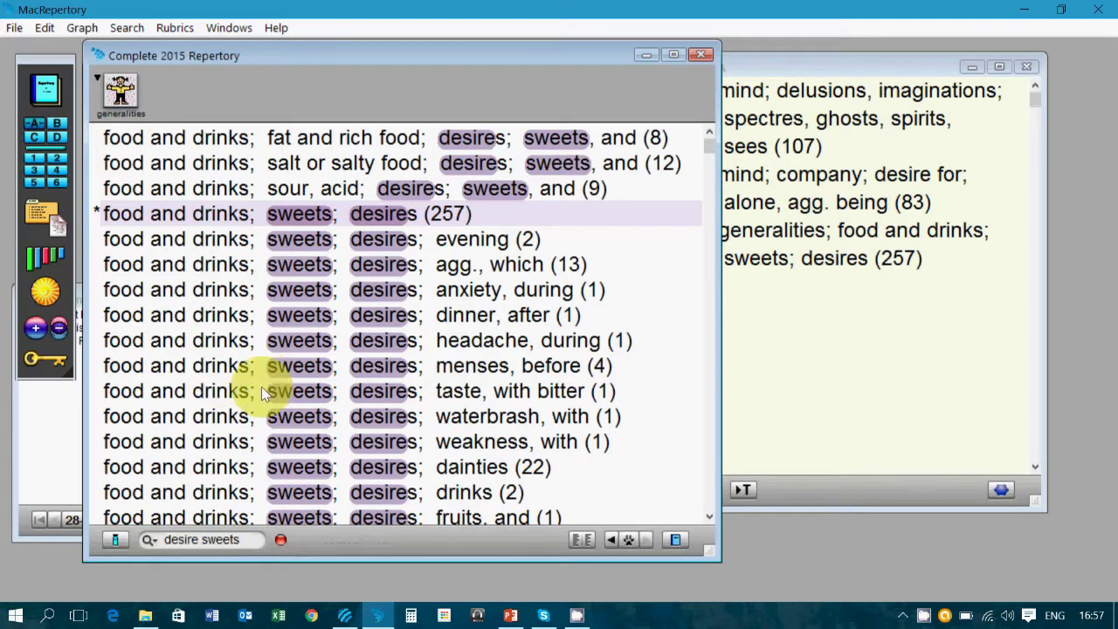
pyautogui.click(280, 539)
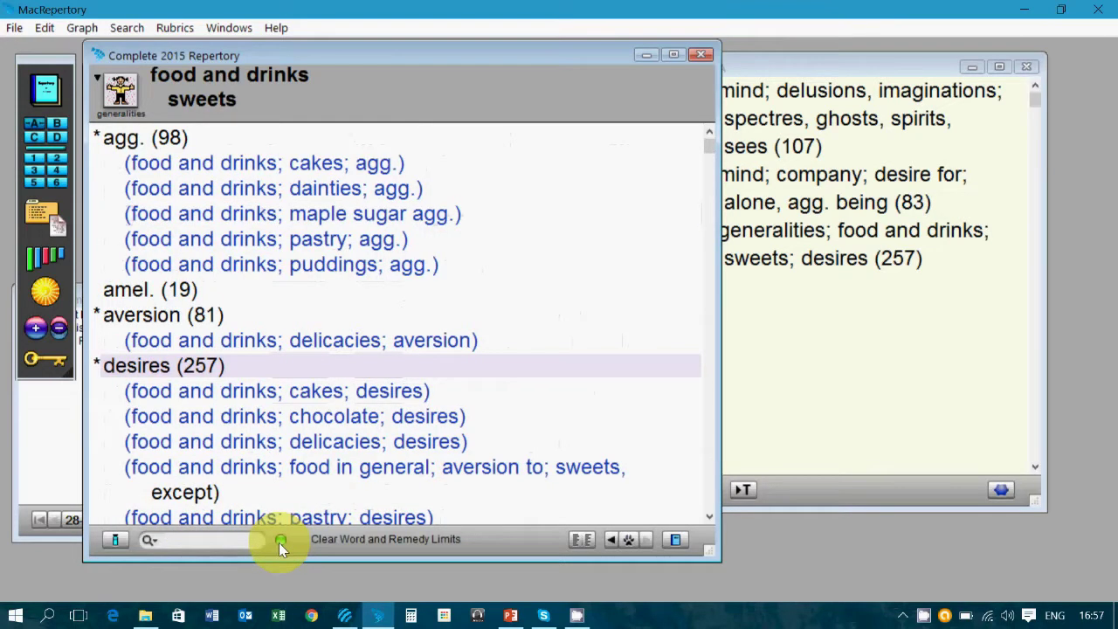
pyautogui.click(116, 89)
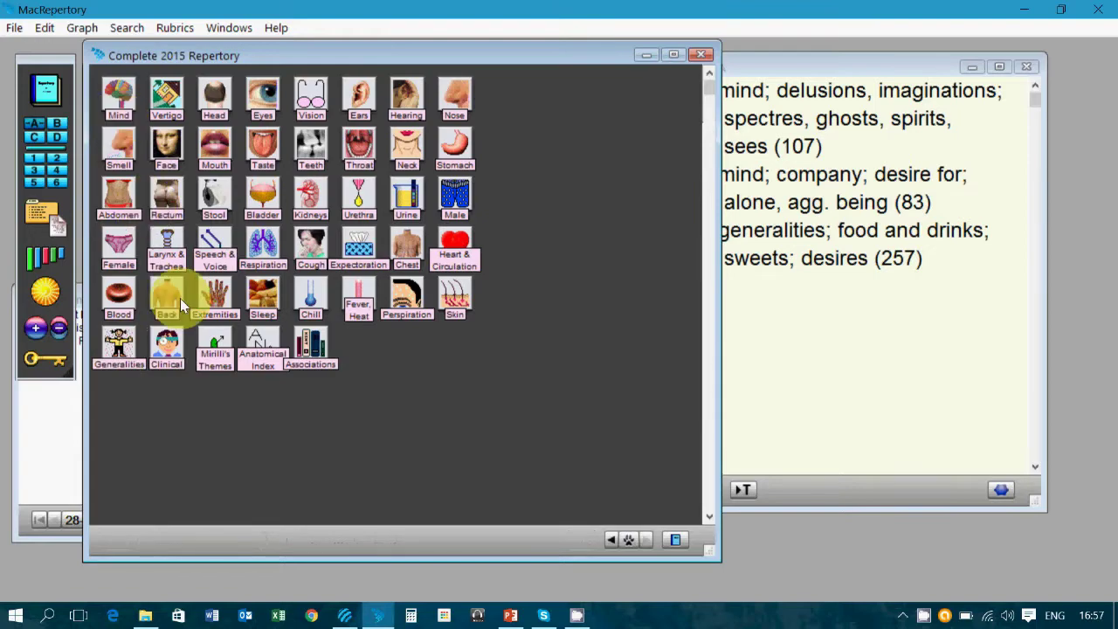
# Store the clipboard rubrics in the test-28may2016 case and generate the remedy graph for clipboard A.
pyautogui.click(37, 447)
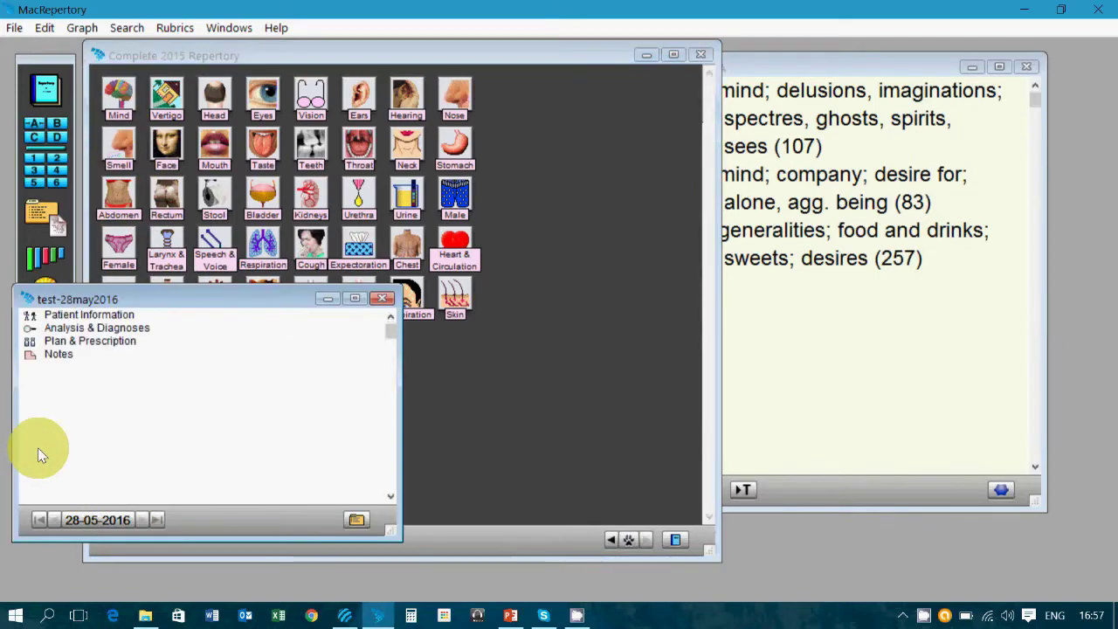
pyautogui.click(784, 350)
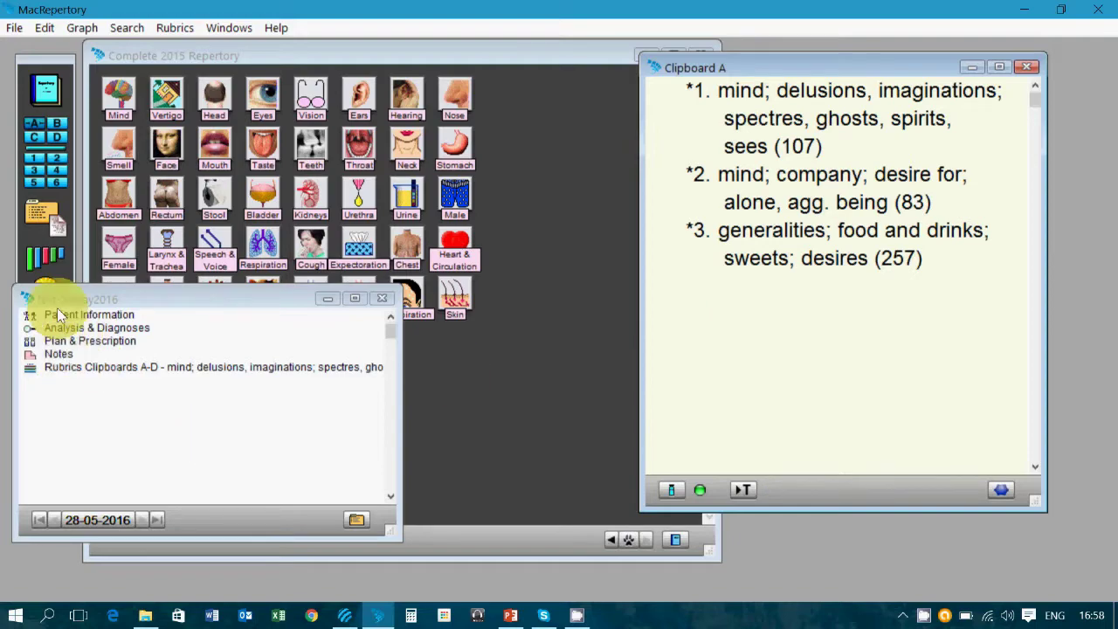
pyautogui.click(40, 259)
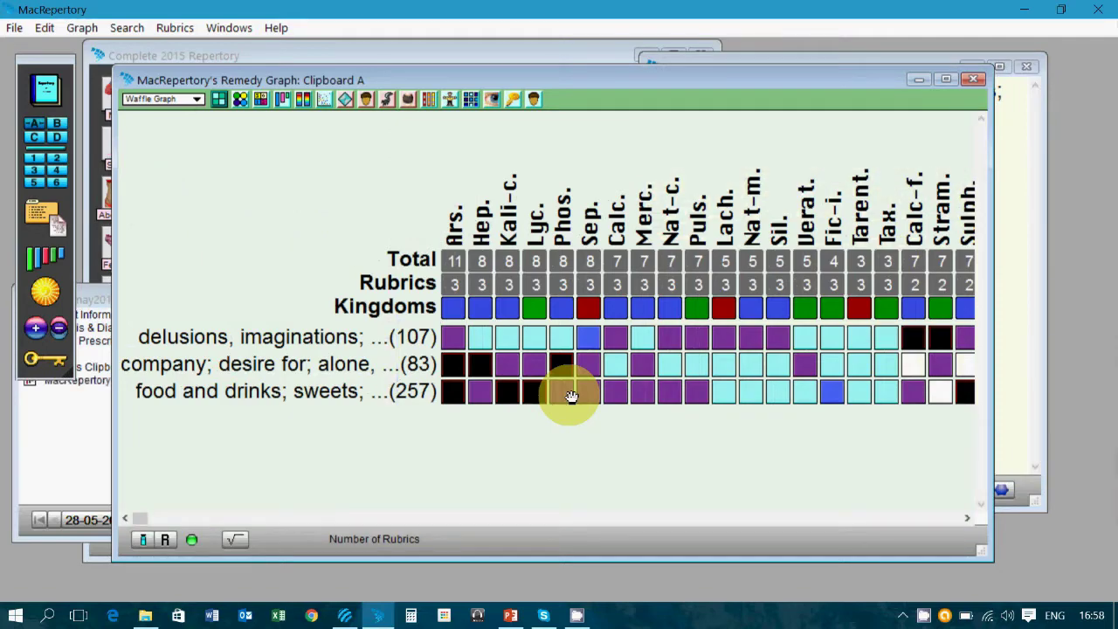
pyautogui.click(77, 450)
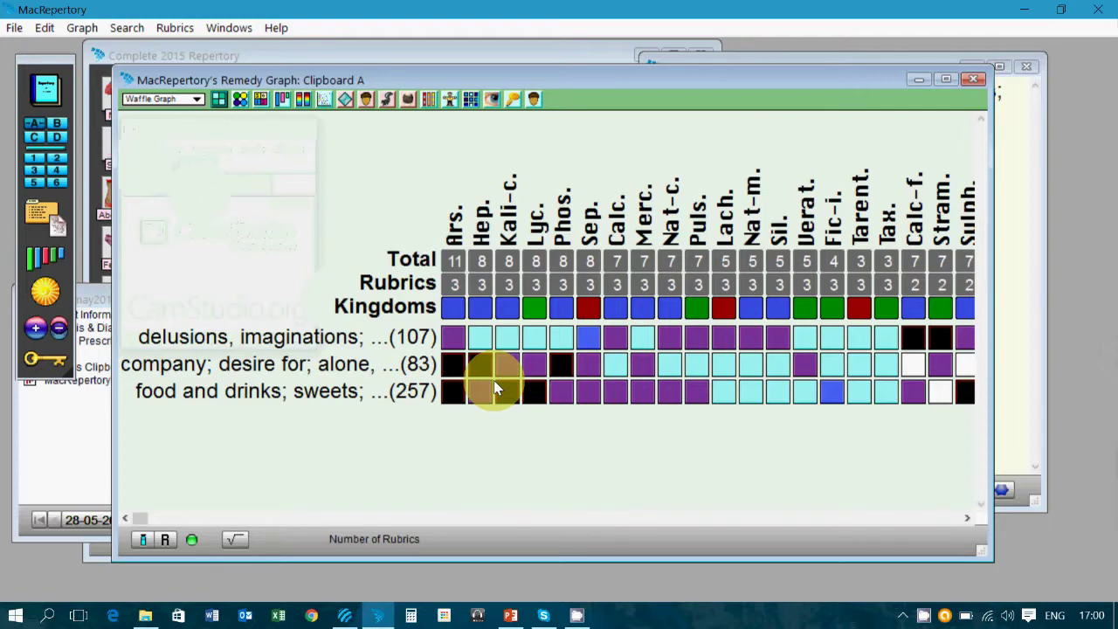
# Examine the Waffle Graph of clipboard A and the list of available graph types.
pyautogui.moveTo(495, 387); pyautogui.dragTo(474, 387)
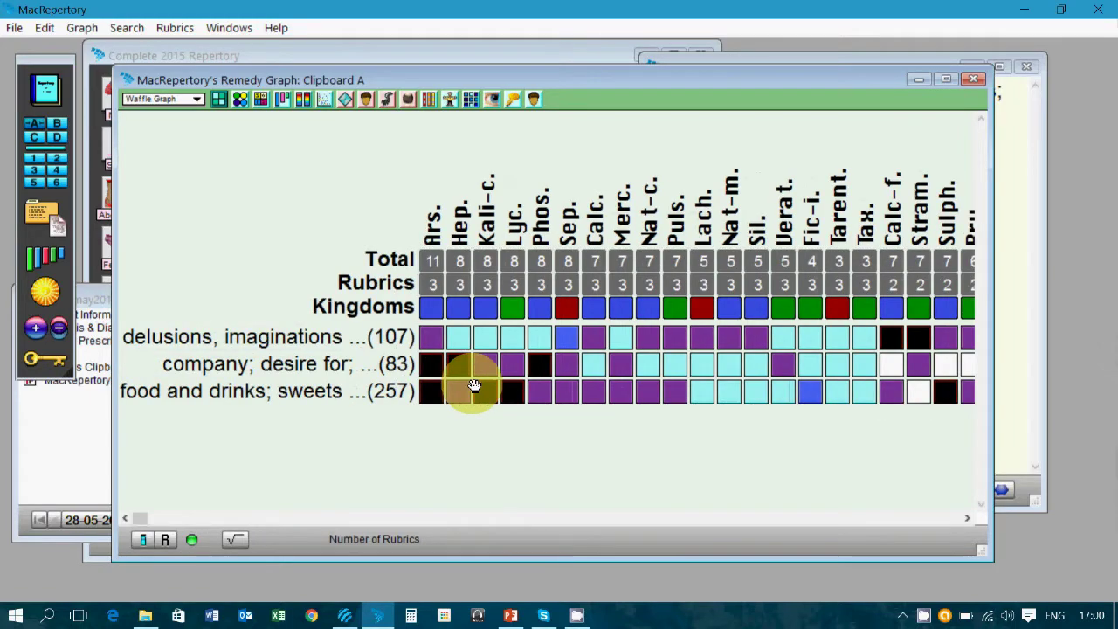
pyautogui.click(196, 99)
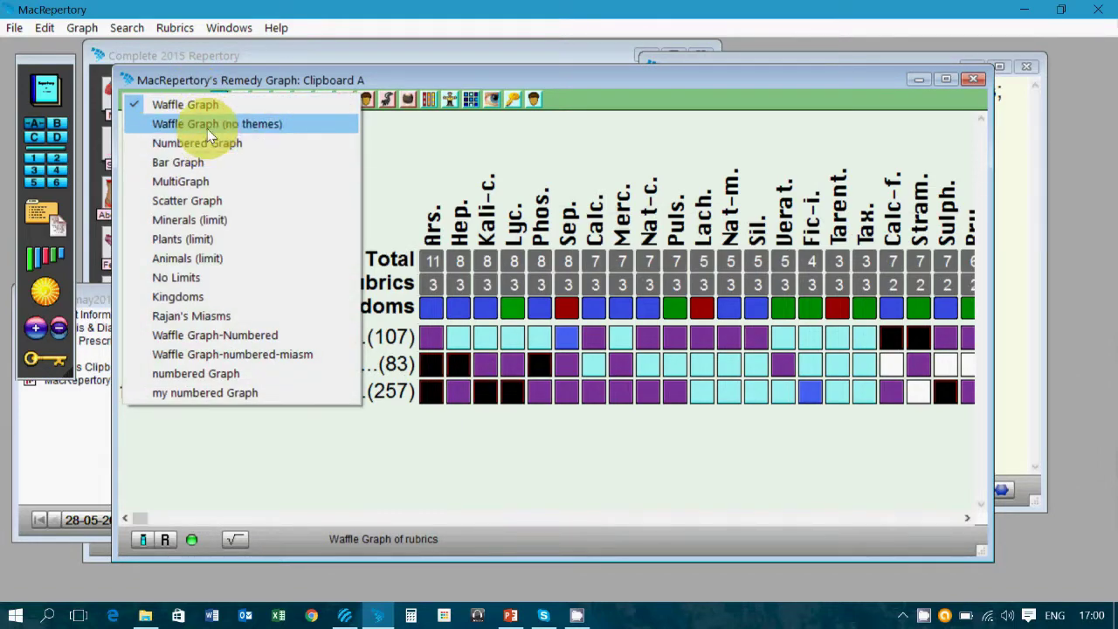
pyautogui.click(472, 376)
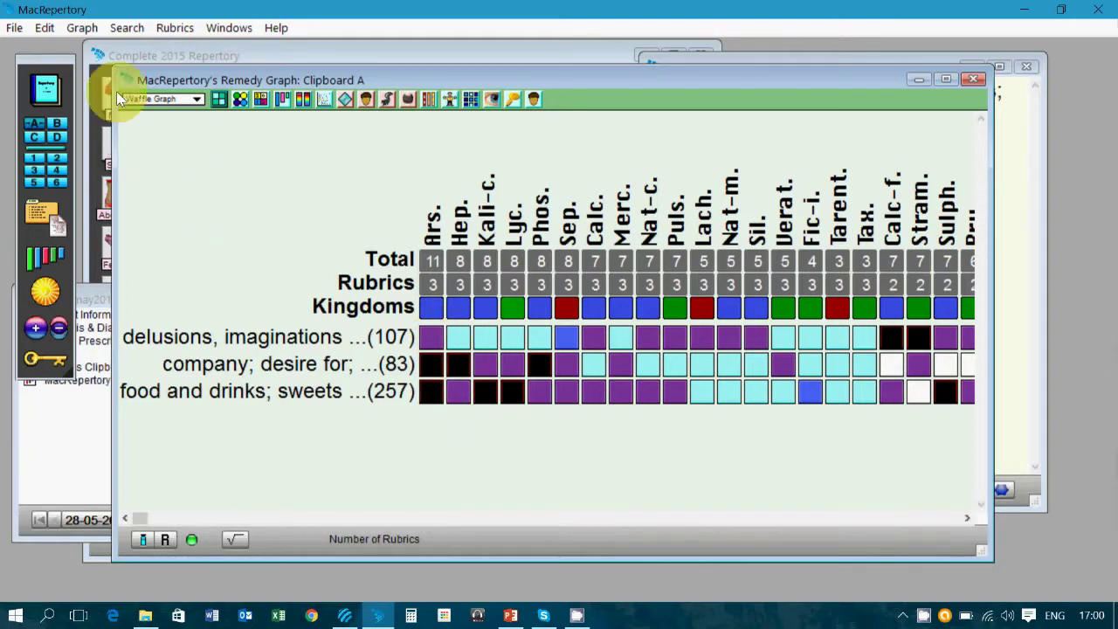
# Change the remedy graph design from No Numbers to Grades.
pyautogui.click(81, 28)
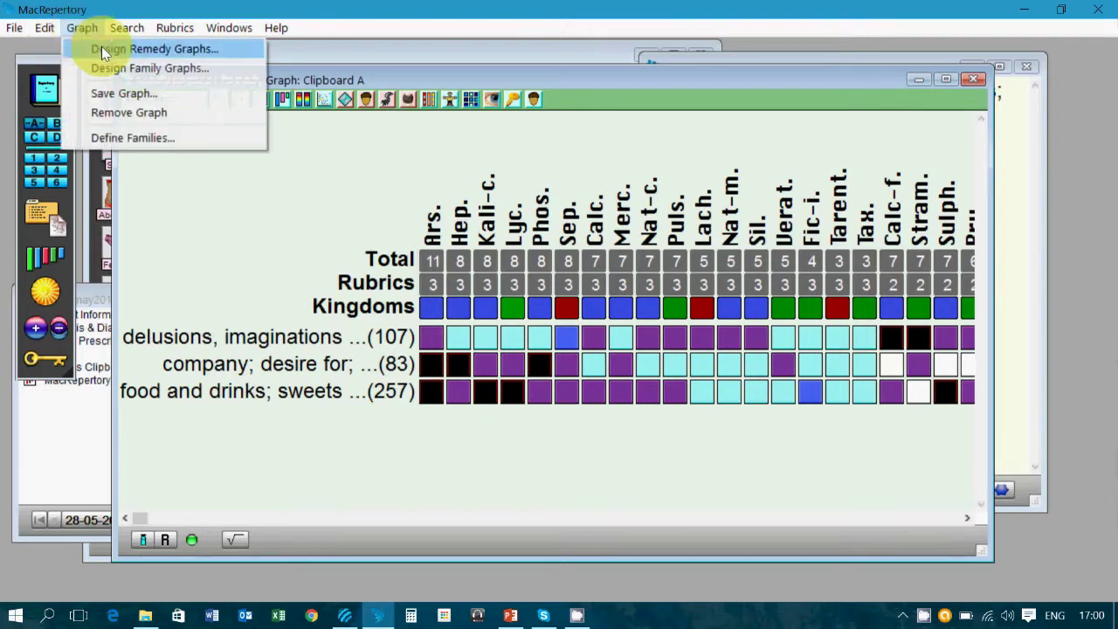
pyautogui.click(102, 49)
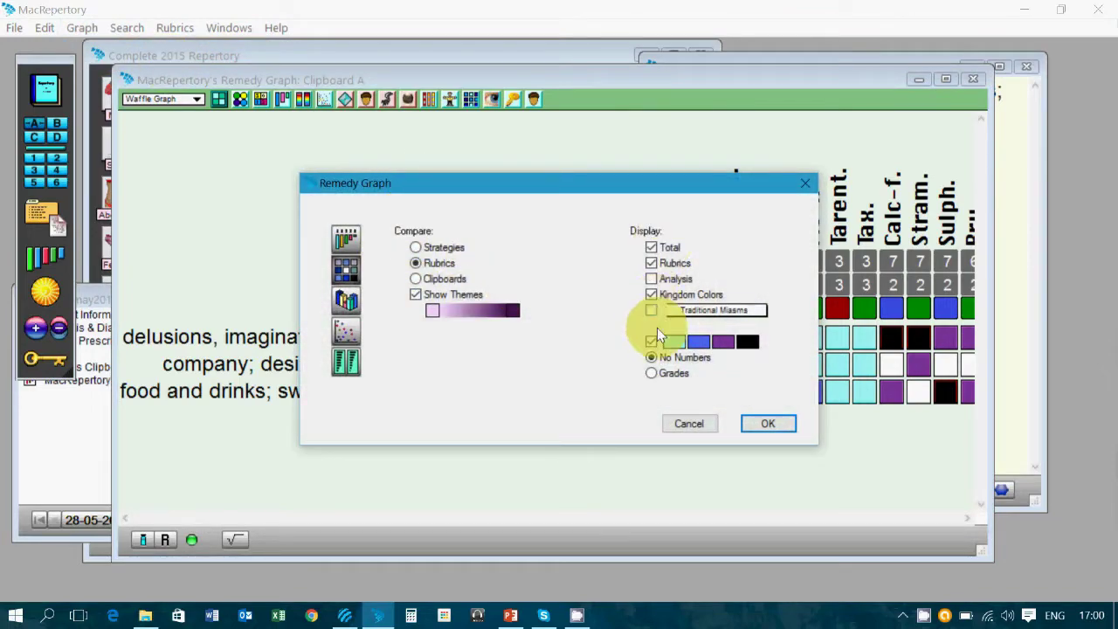
pyautogui.click(656, 372)
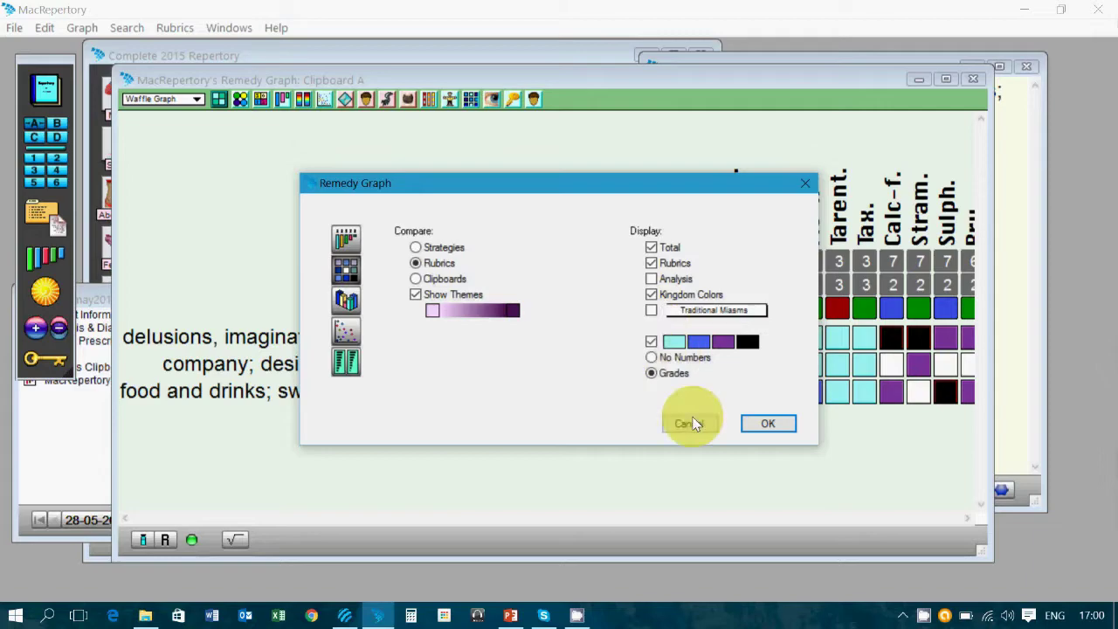
pyautogui.click(765, 424)
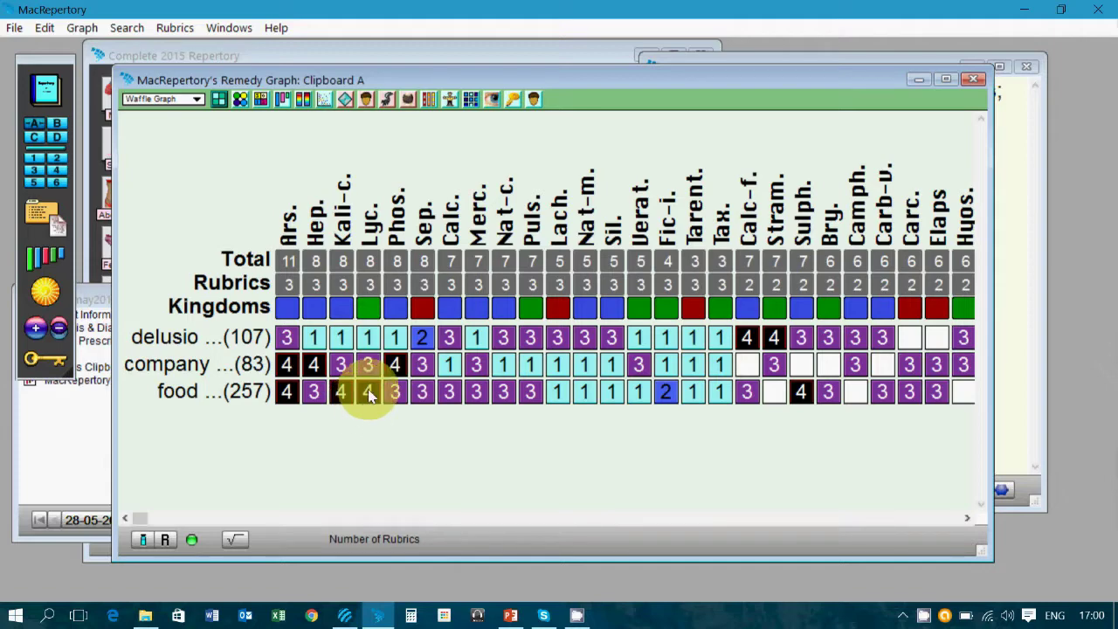
# Widen the rubric labels of the remedy graph and save it as "my graph - numbered" with the globe icon.
pyautogui.click(450, 390)
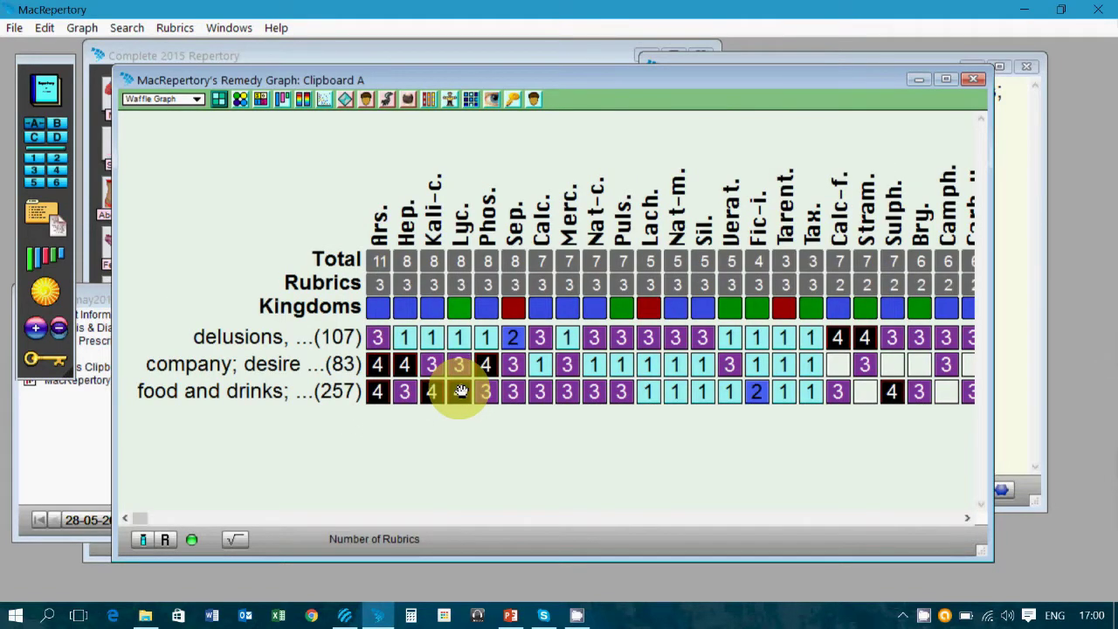
pyautogui.moveTo(461, 390); pyautogui.dragTo(520, 387)
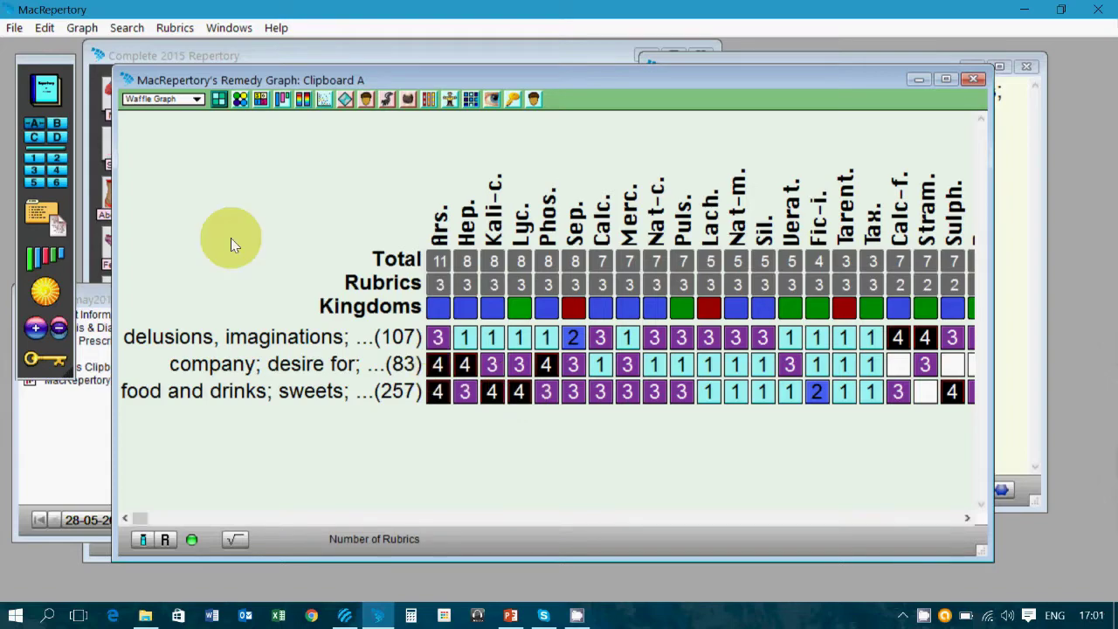
pyautogui.click(87, 30)
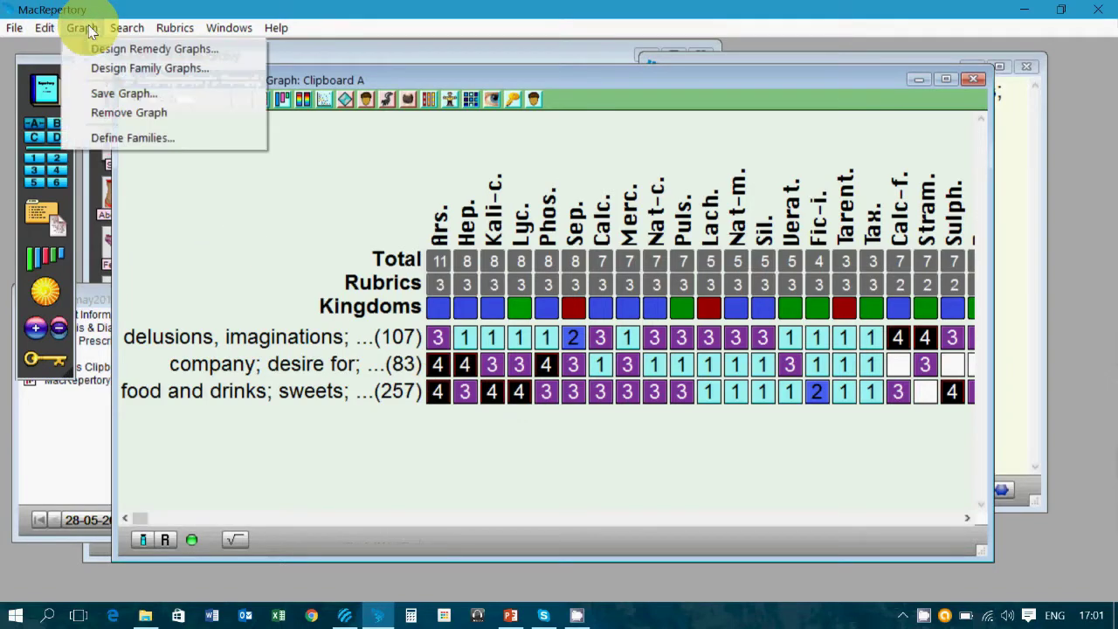
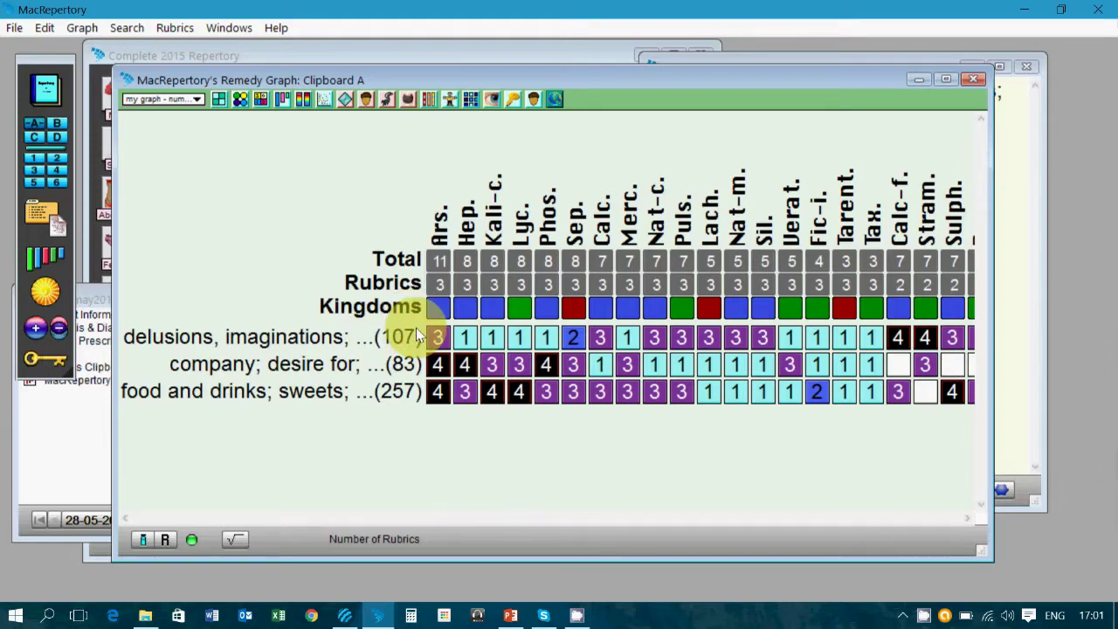
# Add a Traditional Miasms row to the remedy graph's display.
pyautogui.click(80, 29)
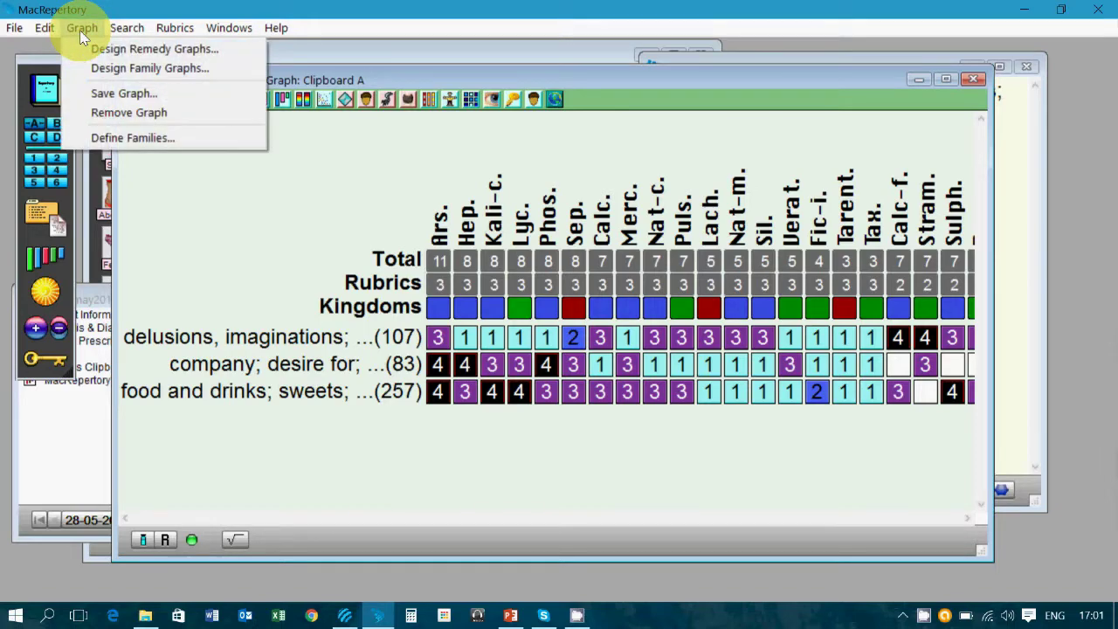
pyautogui.click(100, 47)
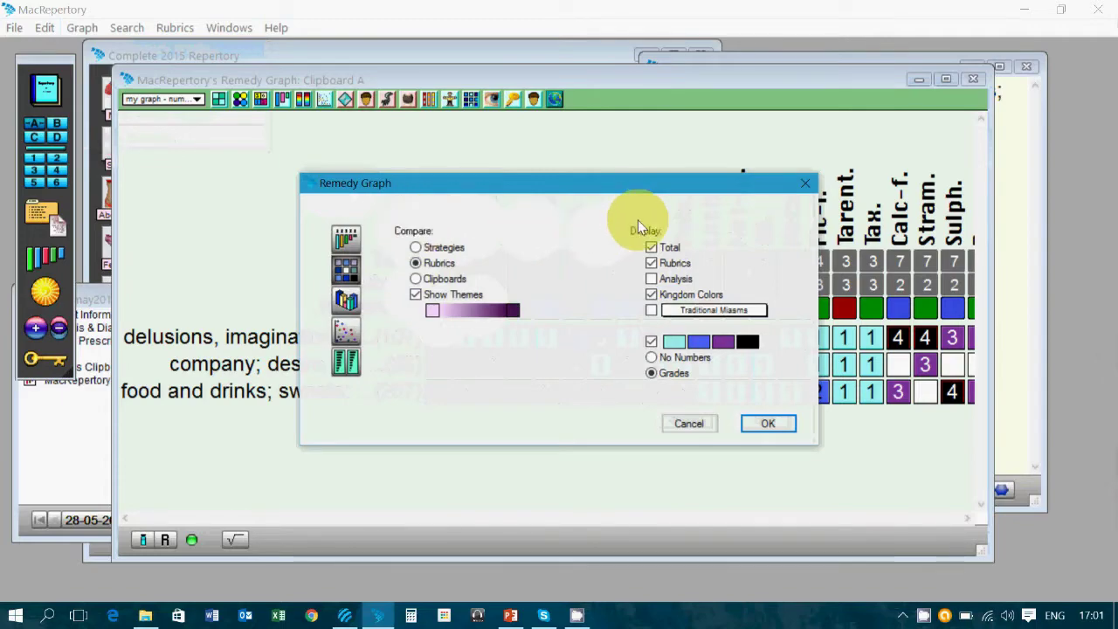
pyautogui.click(692, 310)
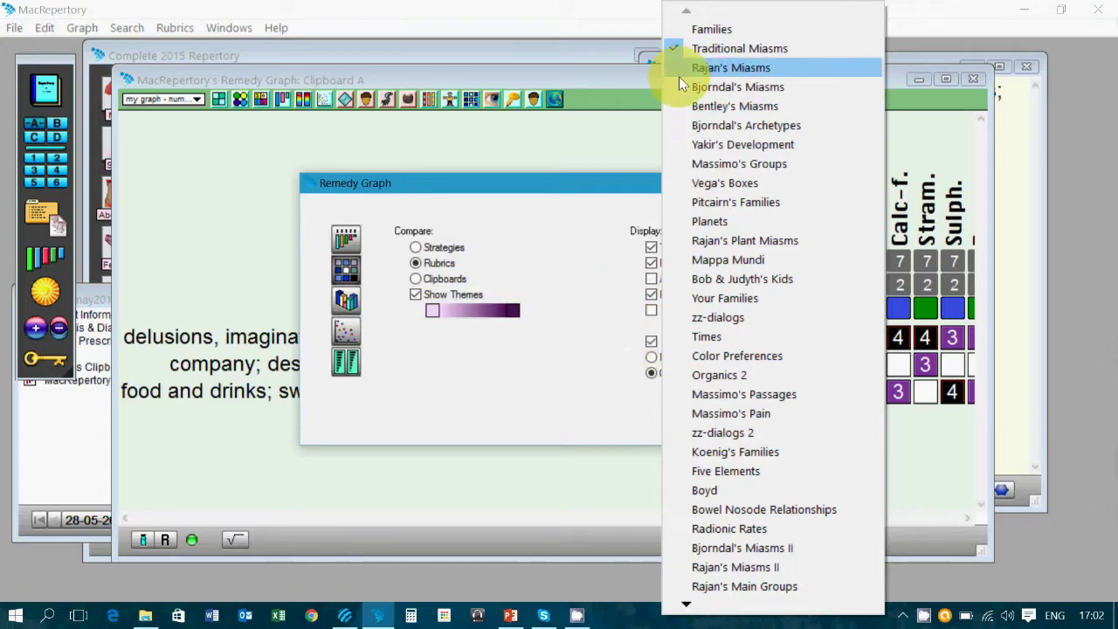
pyautogui.click(702, 51)
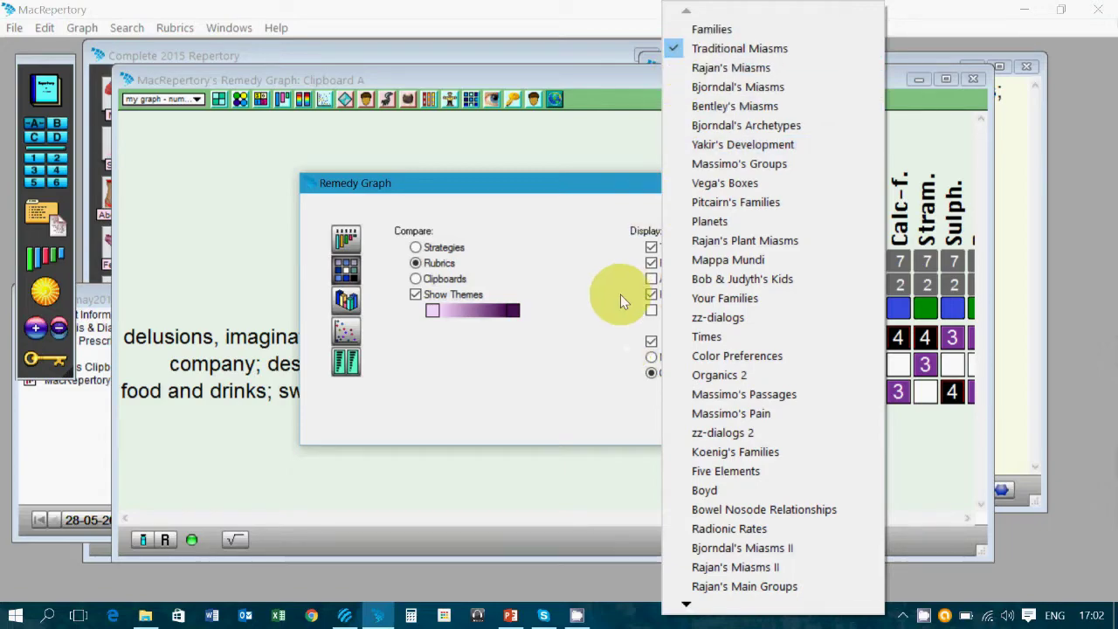
pyautogui.click(652, 311)
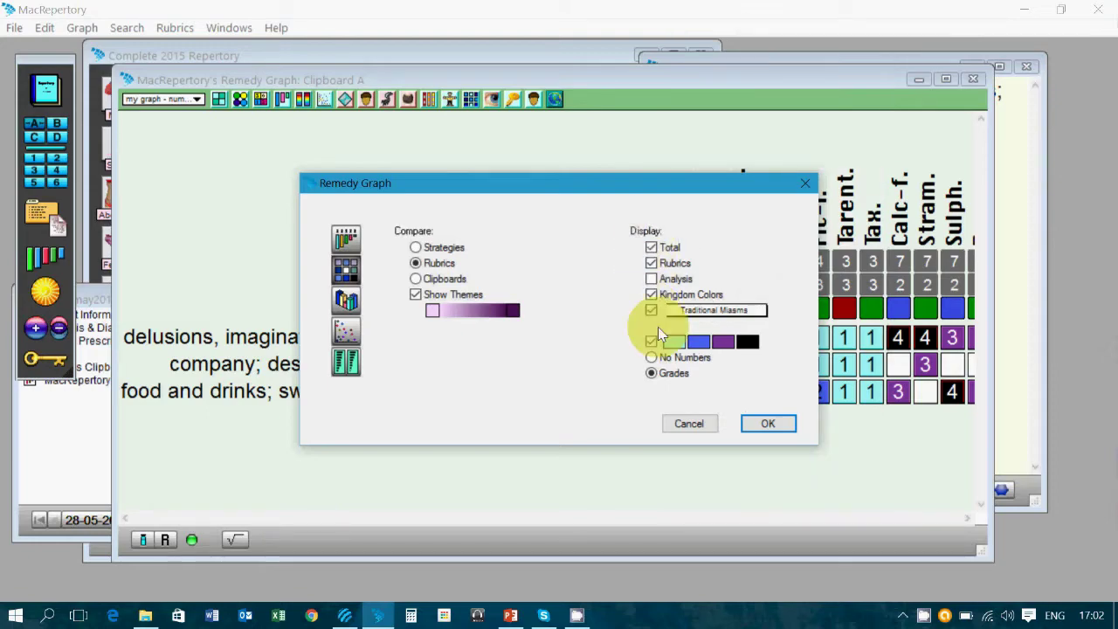
pyautogui.click(757, 422)
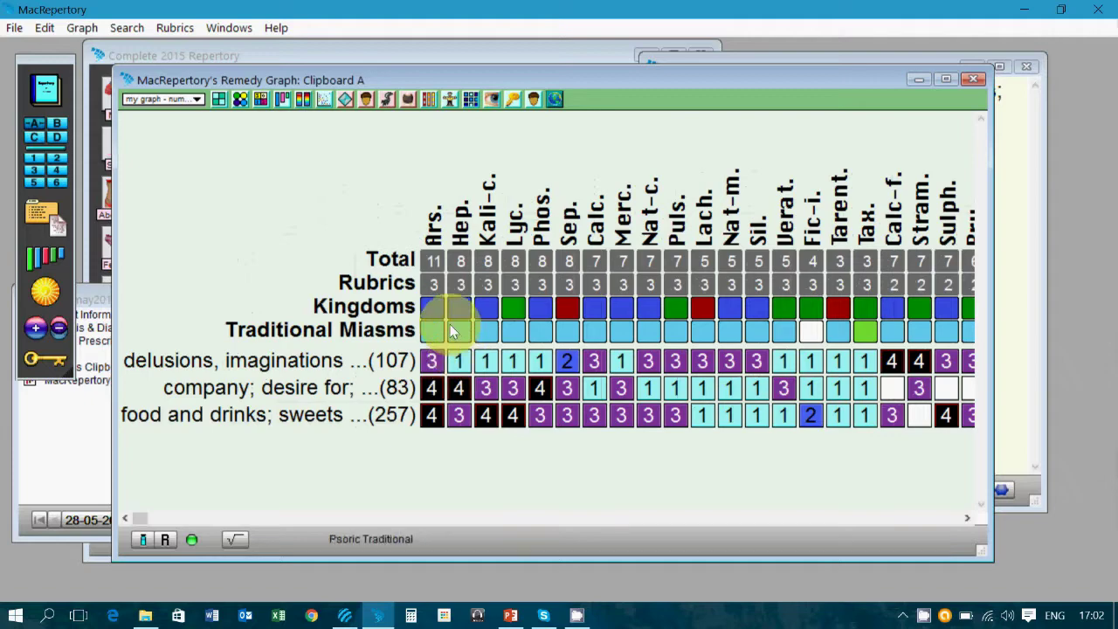
# Save the remedy graph with the Traditional Miasms row as "my graph - numbered", using the globe icon and replacing the existing graph icon.
pyautogui.click(81, 27)
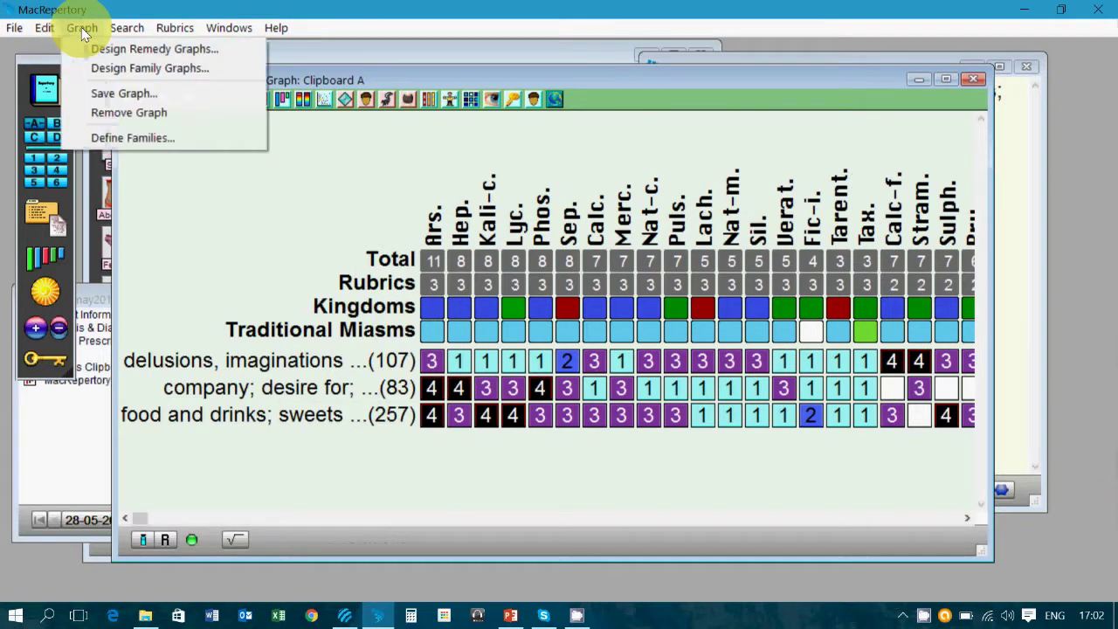
pyautogui.click(114, 95)
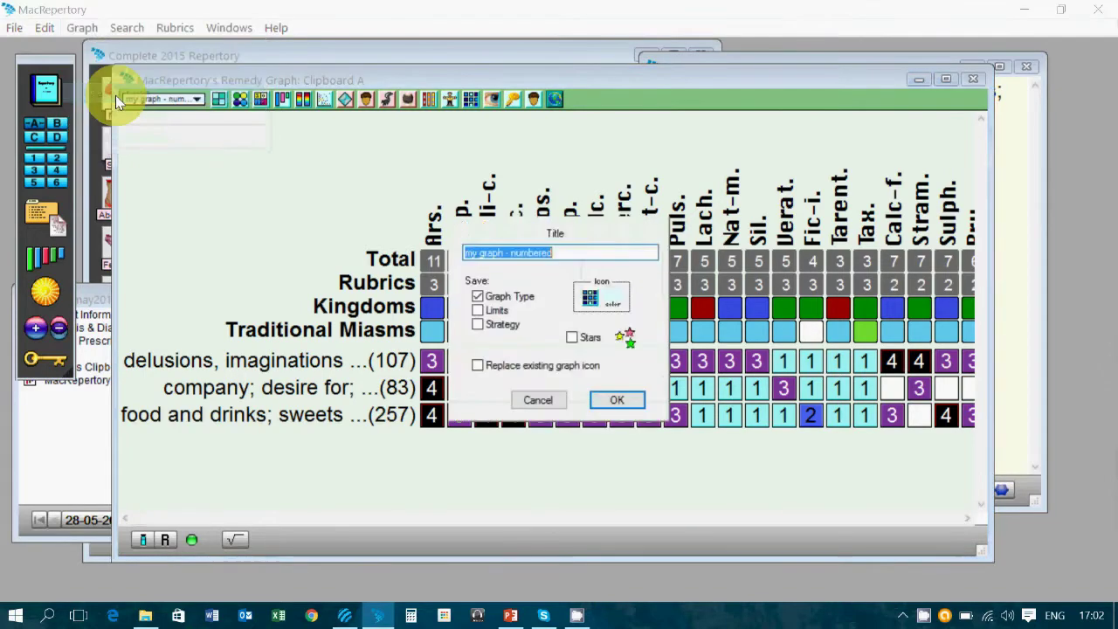
pyautogui.click(591, 303)
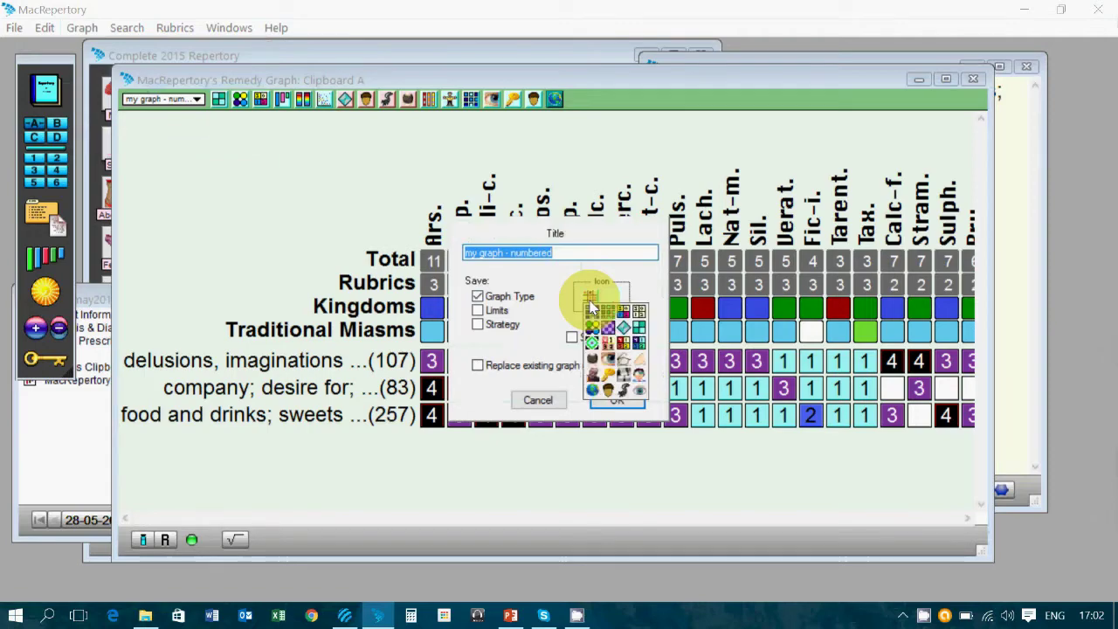
pyautogui.click(599, 390)
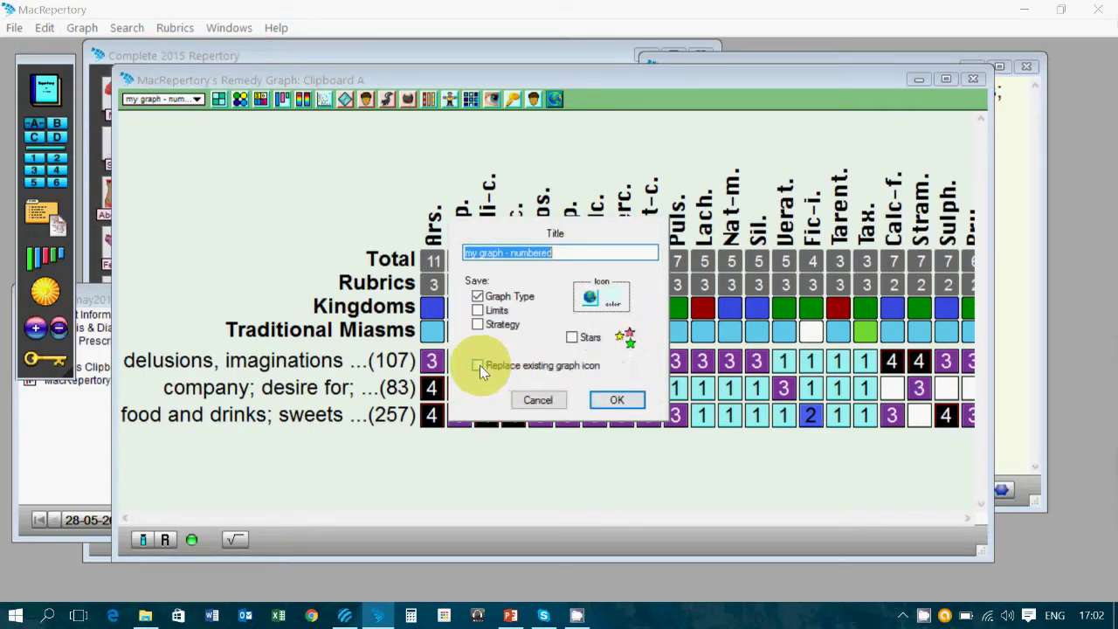
pyautogui.click(479, 366)
pyautogui.click(628, 403)
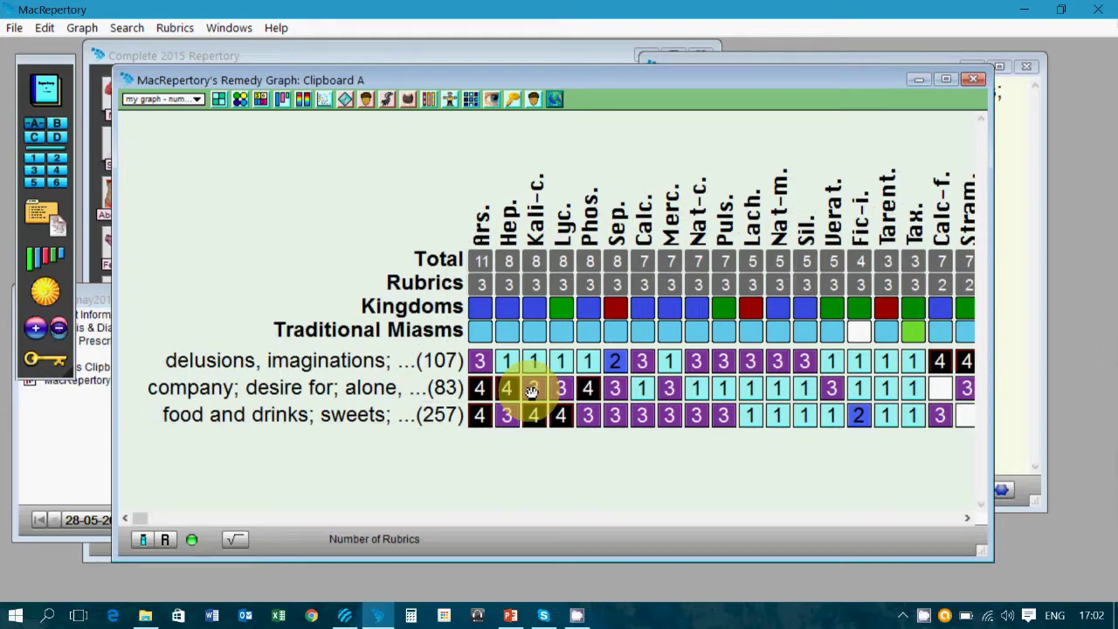
# Compare the customised graph with two other saved Waffle Graph layouts.
pyautogui.click(471, 101)
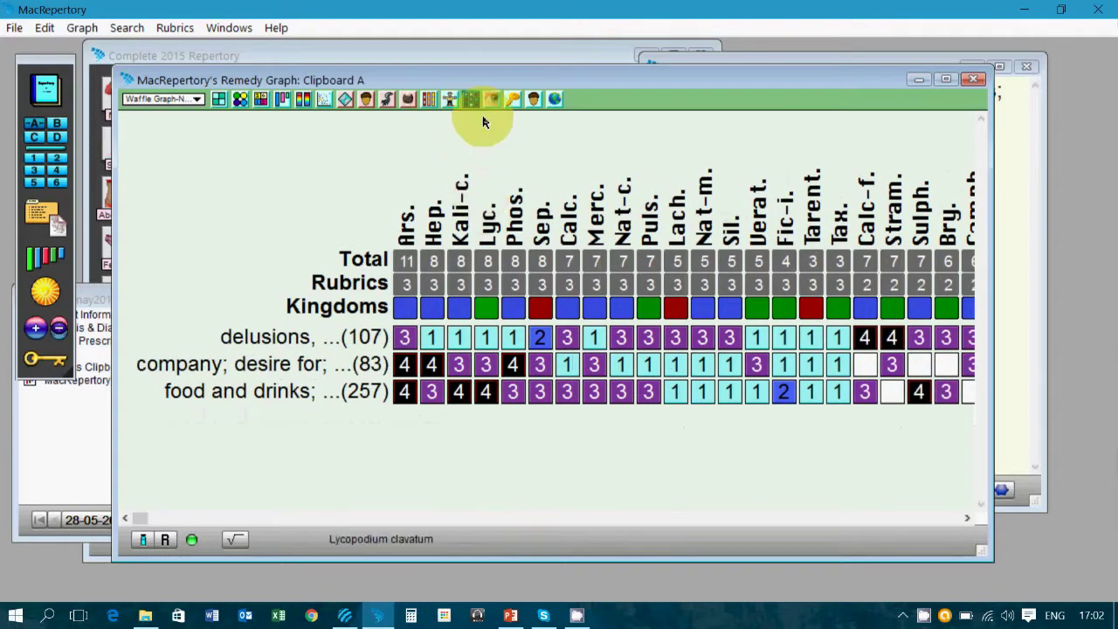
pyautogui.click(494, 103)
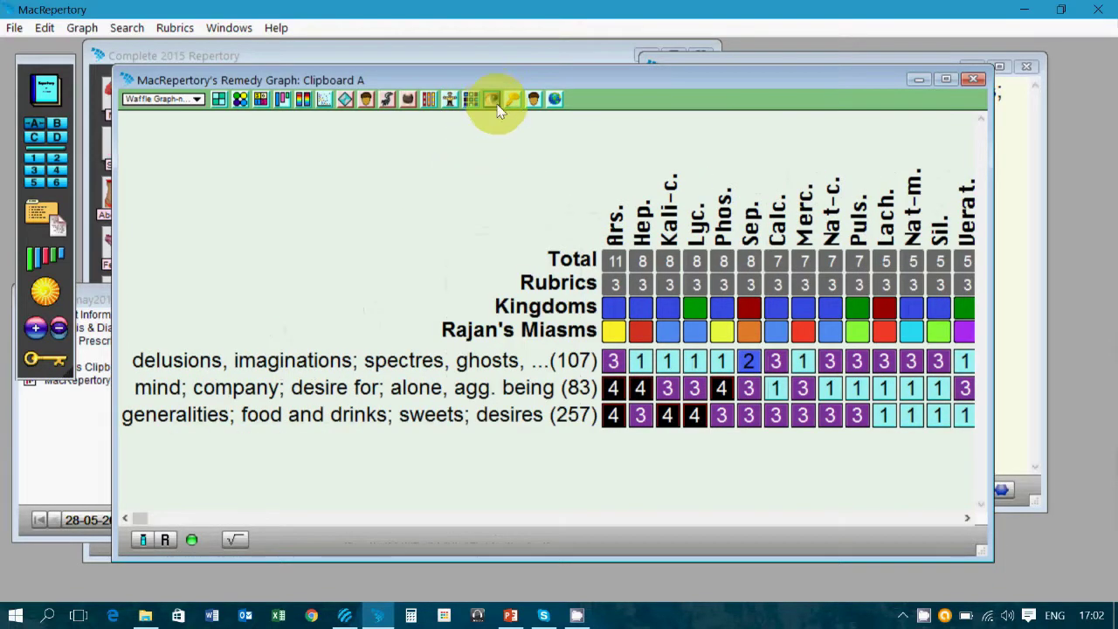
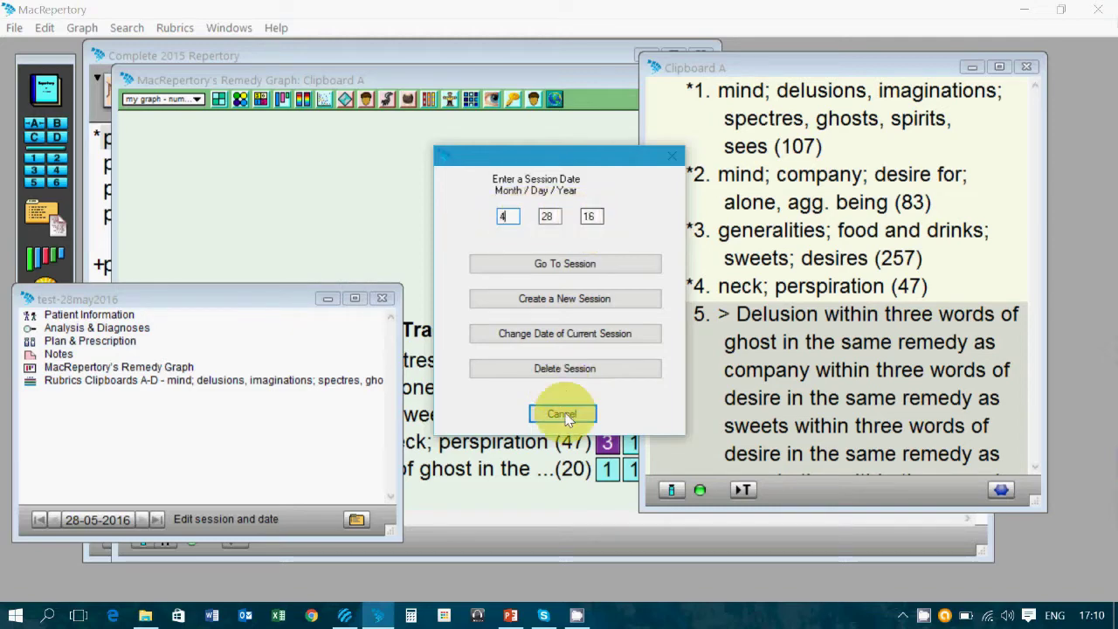
# Create a new session dated 4/28/16 in the test case and switch between it and the 28-05-2016 session.
pyautogui.click(537, 299)
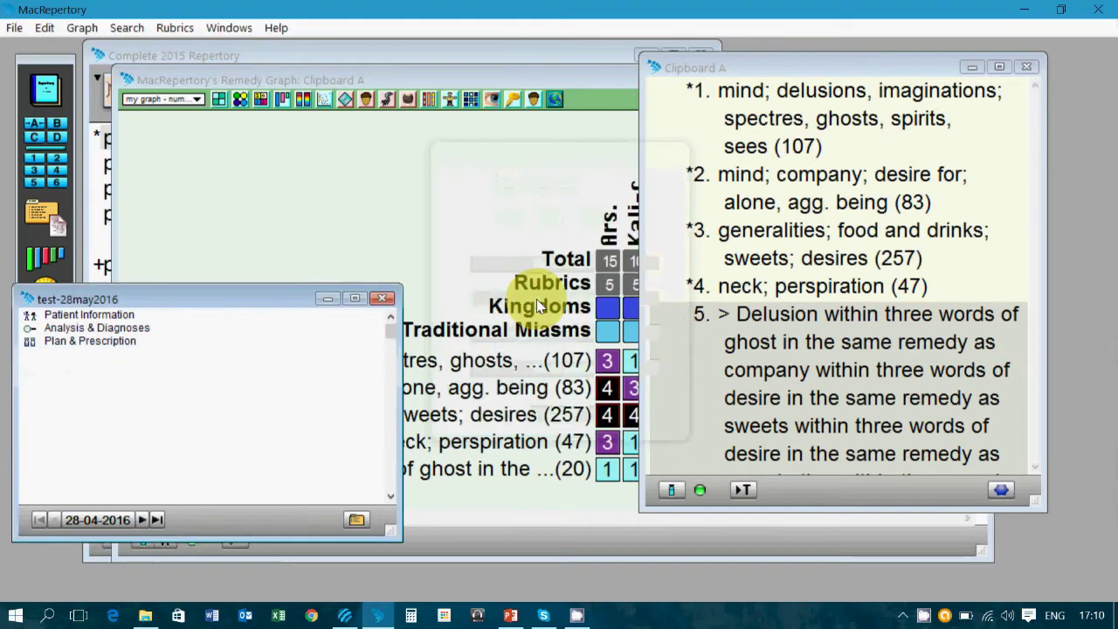
pyautogui.click(145, 519)
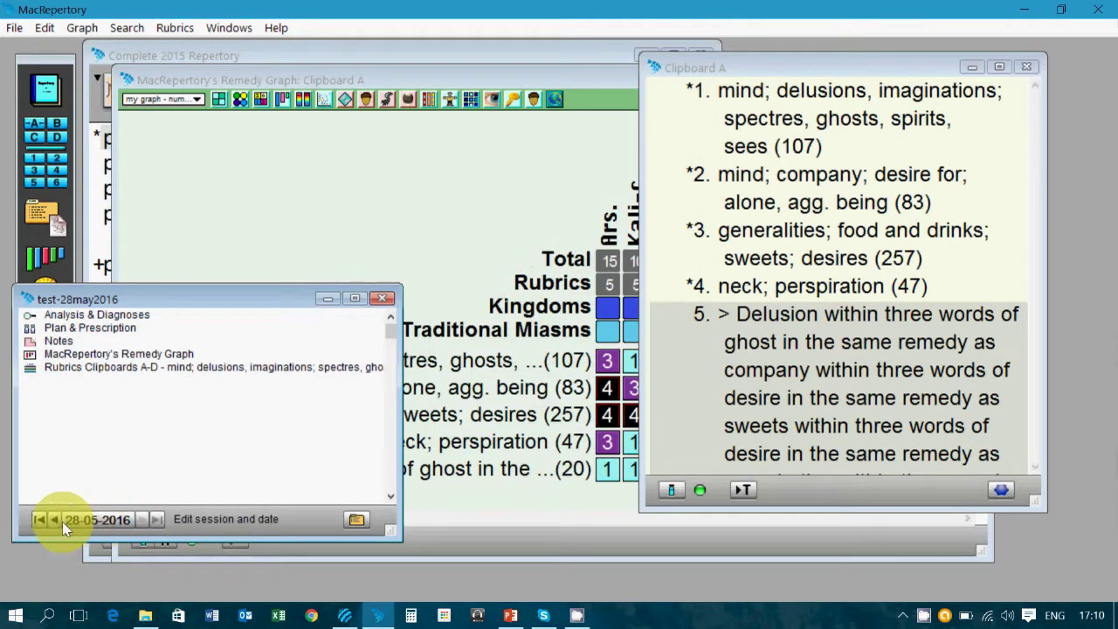
pyautogui.click(57, 522)
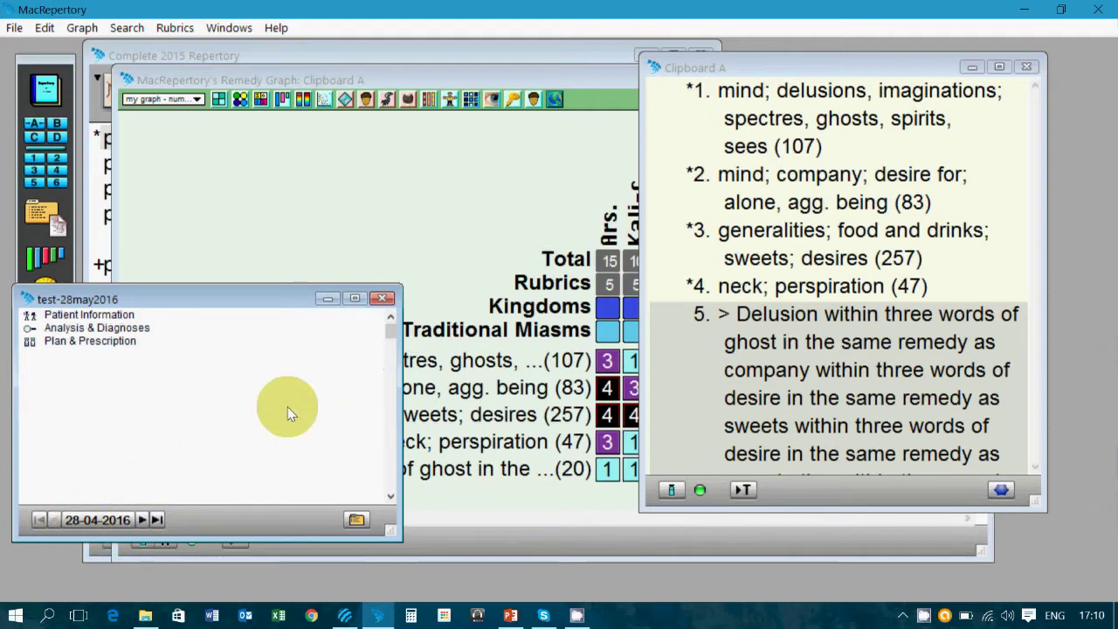
pyautogui.click(145, 518)
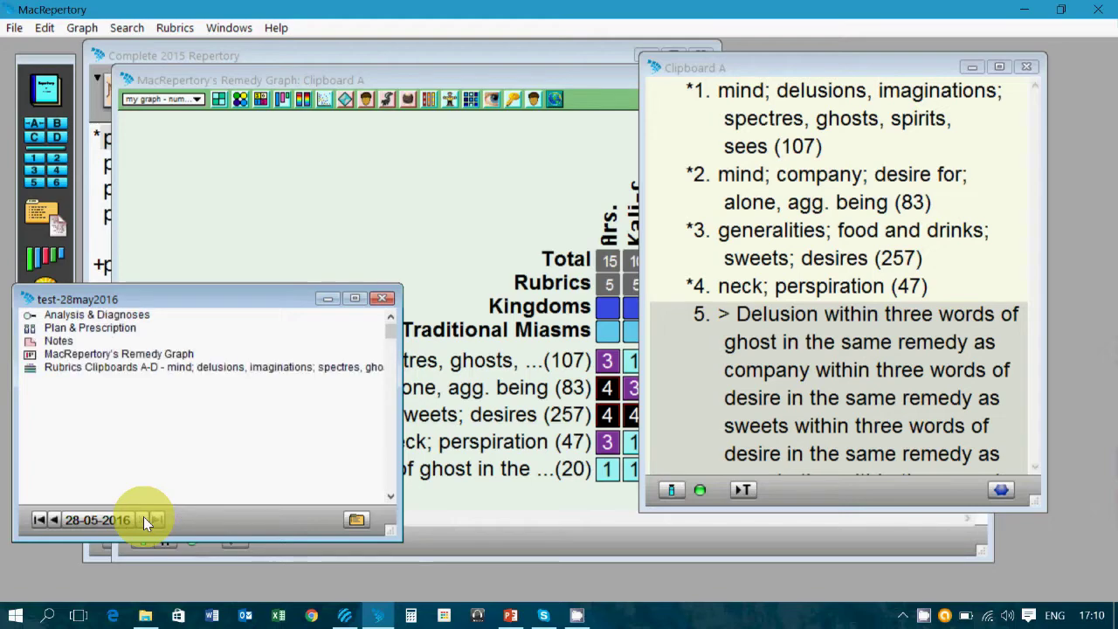
# Browse the list of stored patient cases and open the existing patient's case listed just below "test-25may 2016".
pyautogui.click(356, 522)
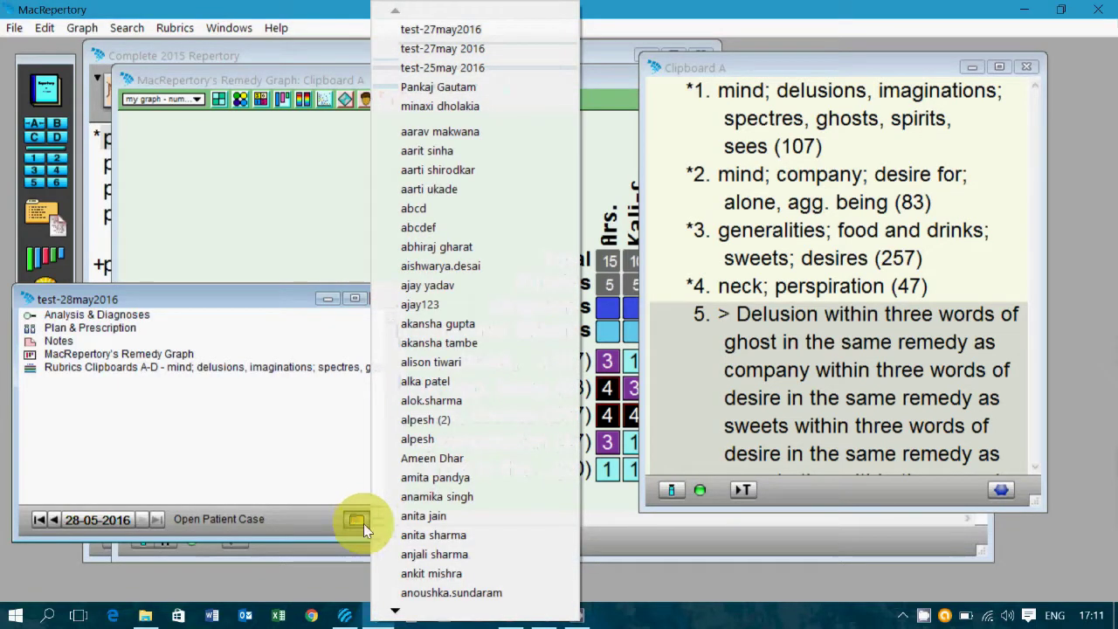
pyautogui.click(395, 611)
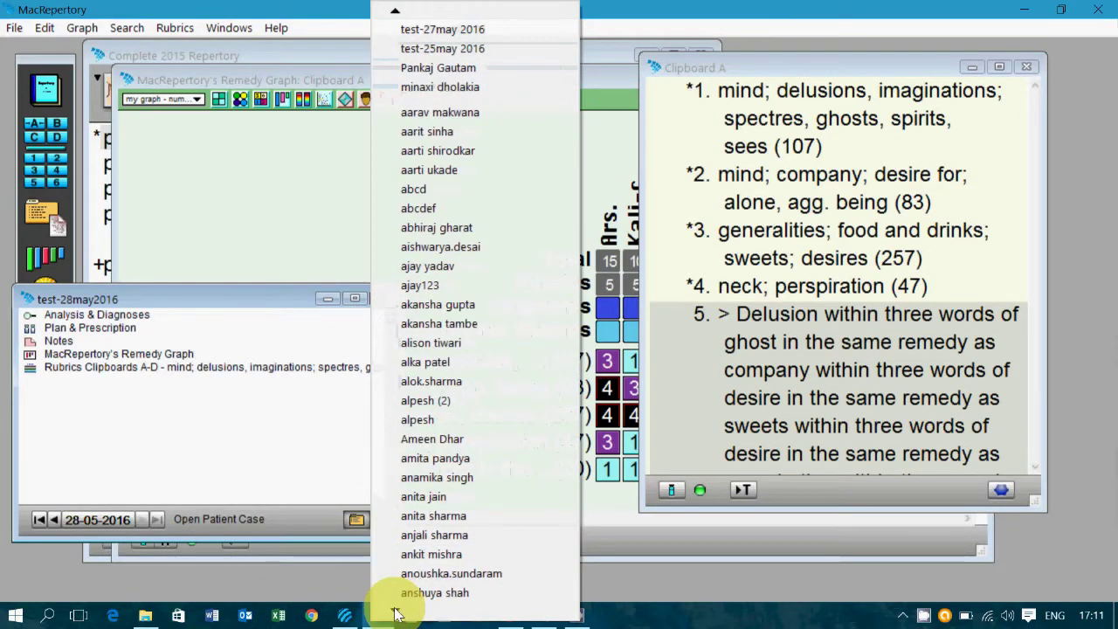
pyautogui.click(395, 611)
pyautogui.click(395, 610)
pyautogui.click(395, 611)
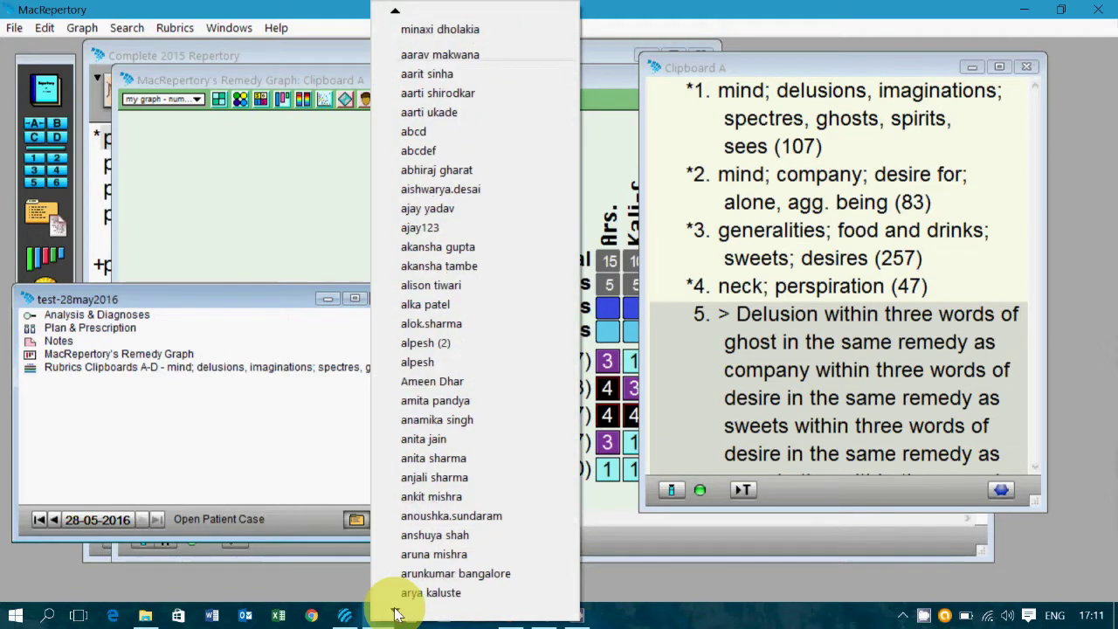
pyautogui.click(394, 610)
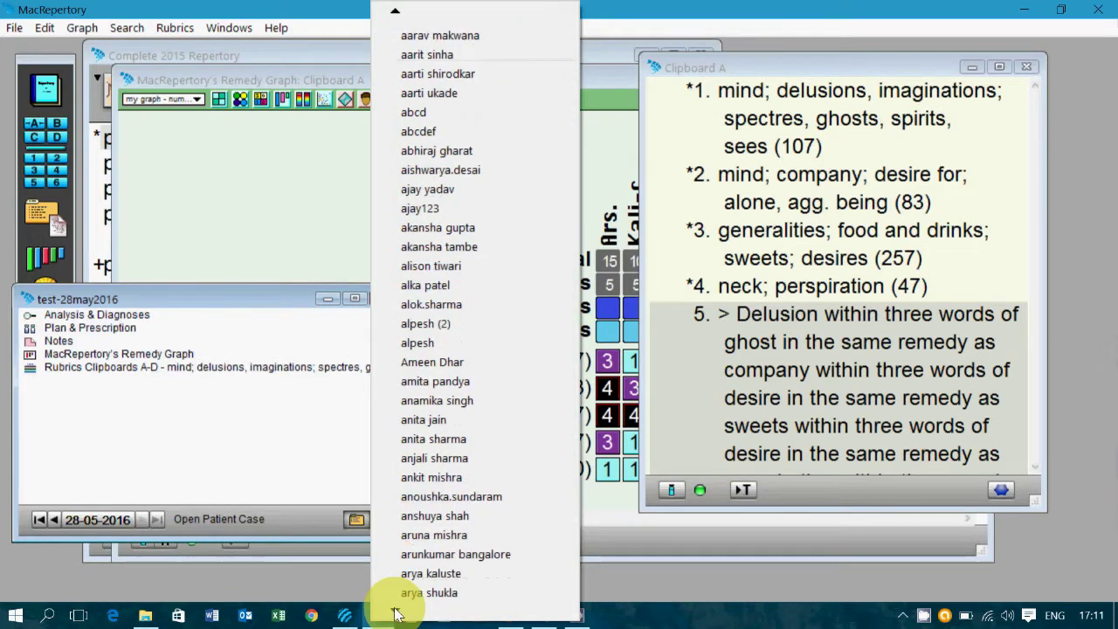
pyautogui.click(395, 14)
pyautogui.click(395, 14)
pyautogui.click(395, 14)
pyautogui.click(395, 14)
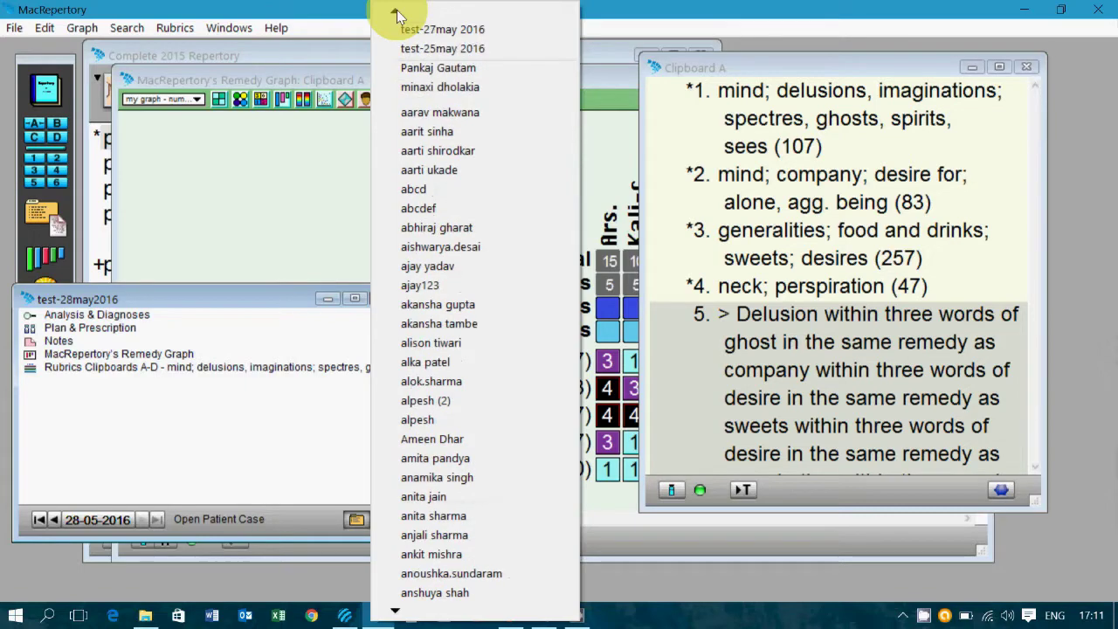
pyautogui.click(395, 14)
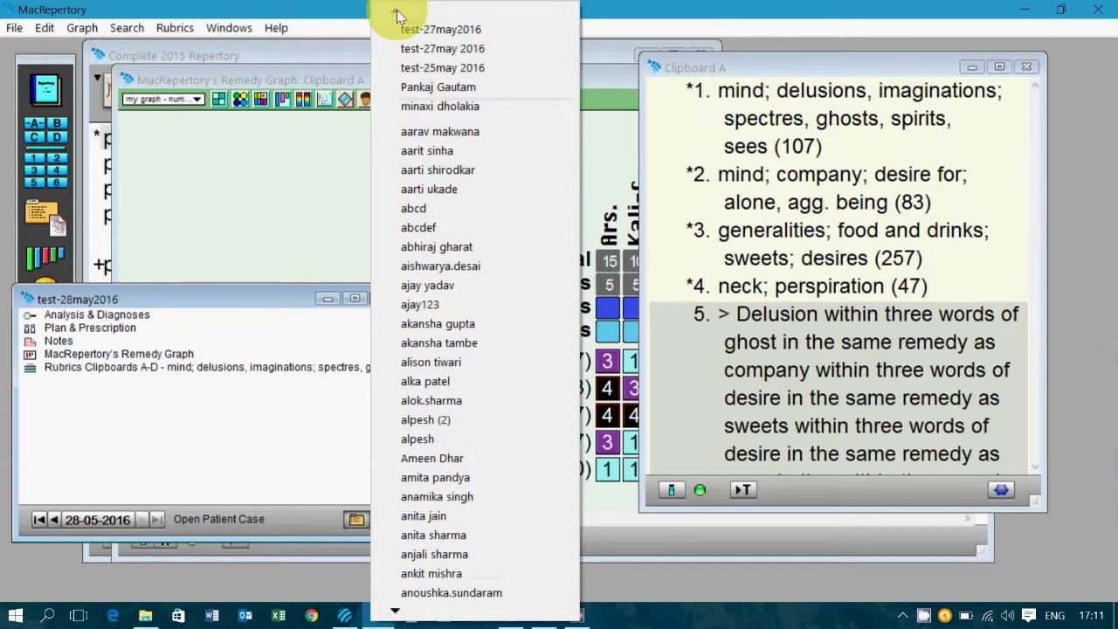
pyautogui.click(436, 86)
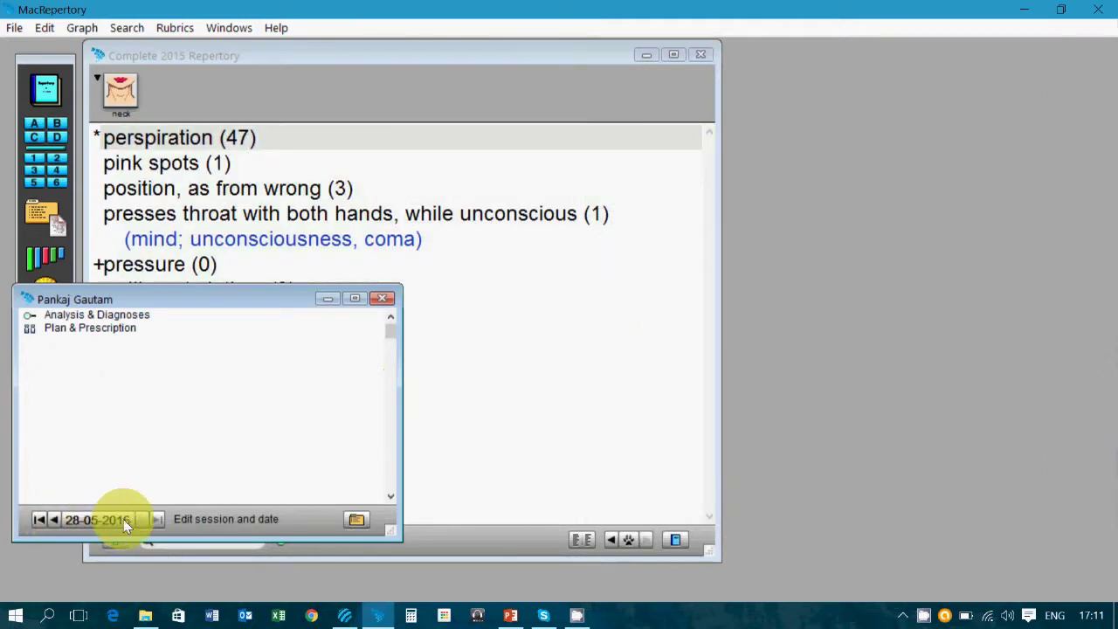
# Go back through the patient's earlier sessions to the first one, and move forward to the 06-07-2015 session.
pyautogui.click(55, 518)
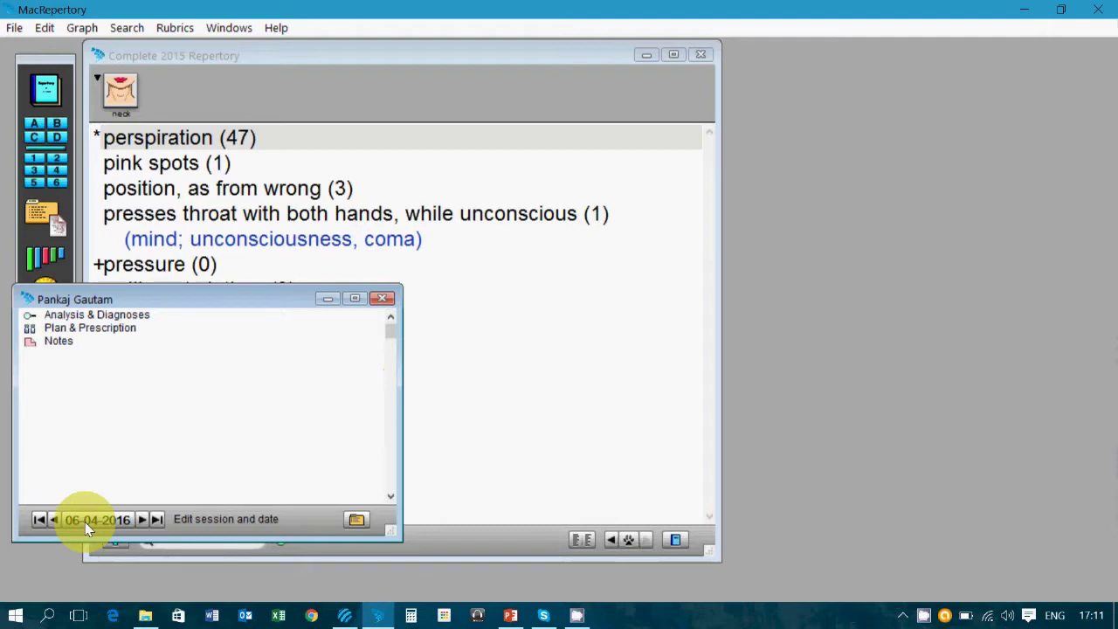
pyautogui.click(54, 521)
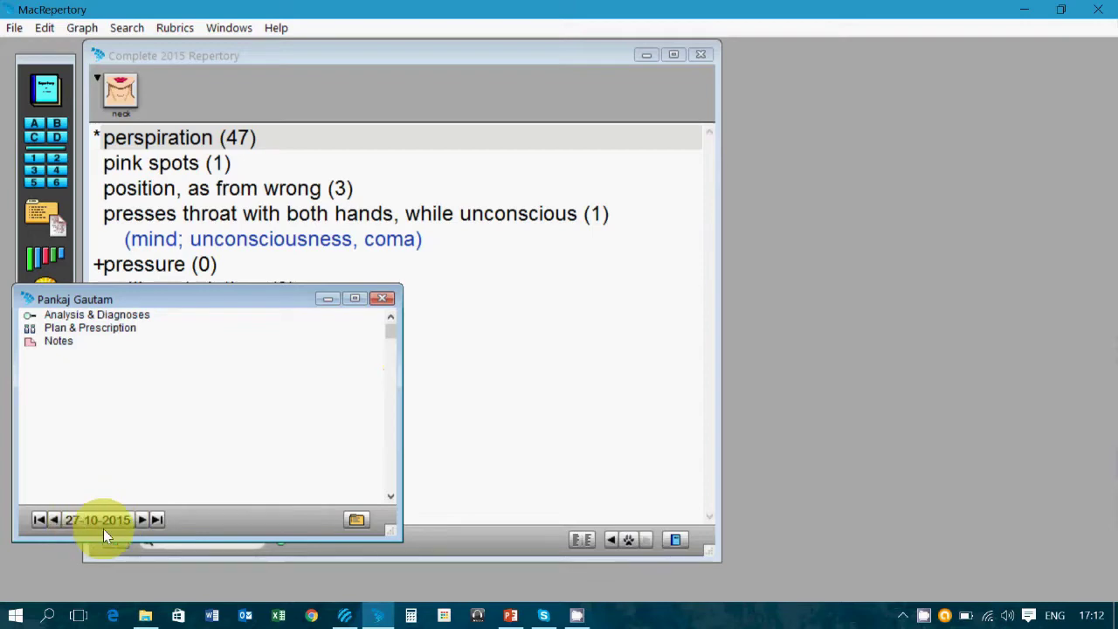
pyautogui.click(56, 517)
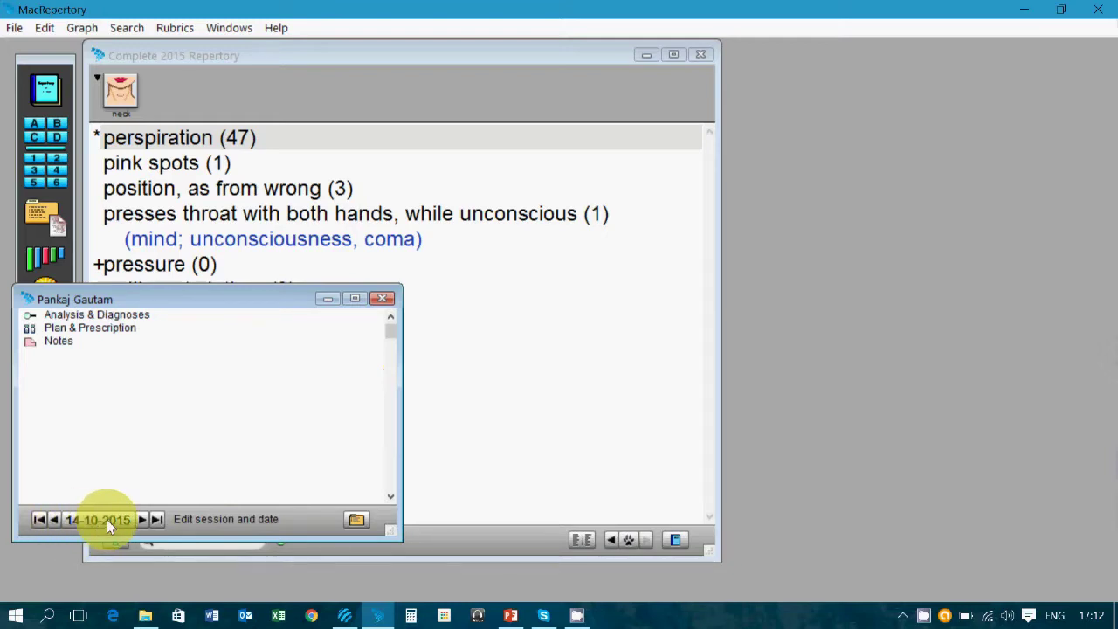
pyautogui.click(55, 519)
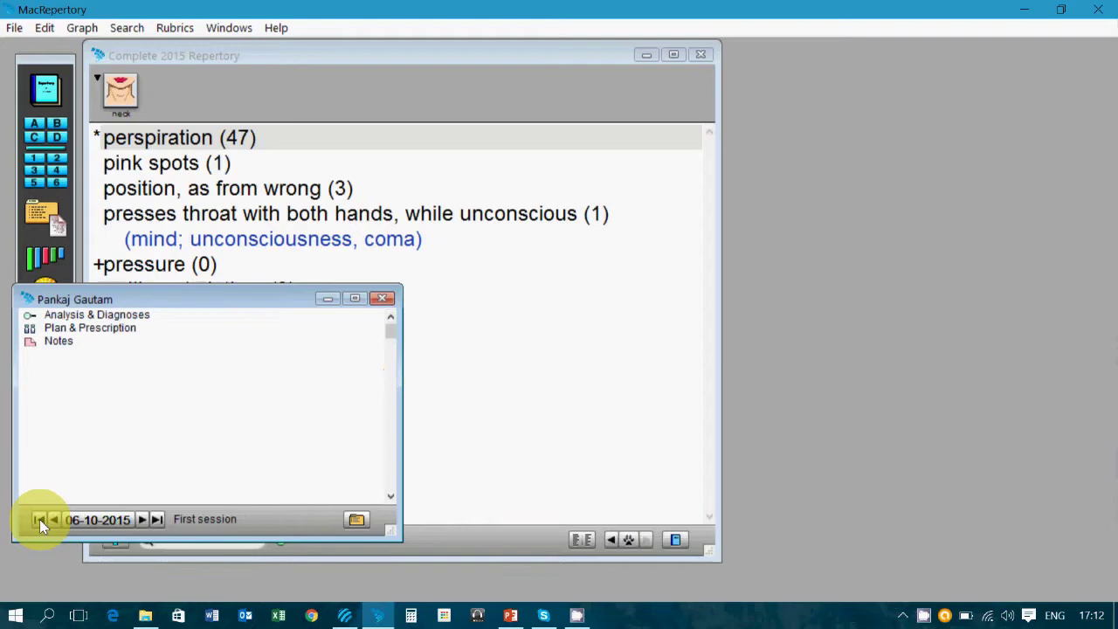
pyautogui.click(39, 519)
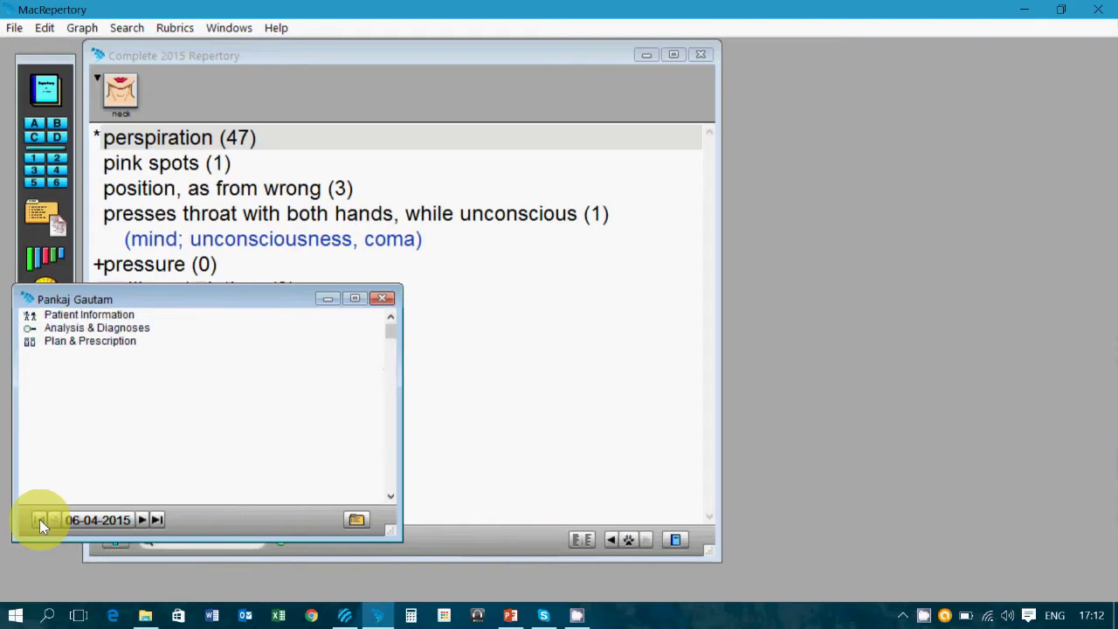
pyautogui.click(145, 524)
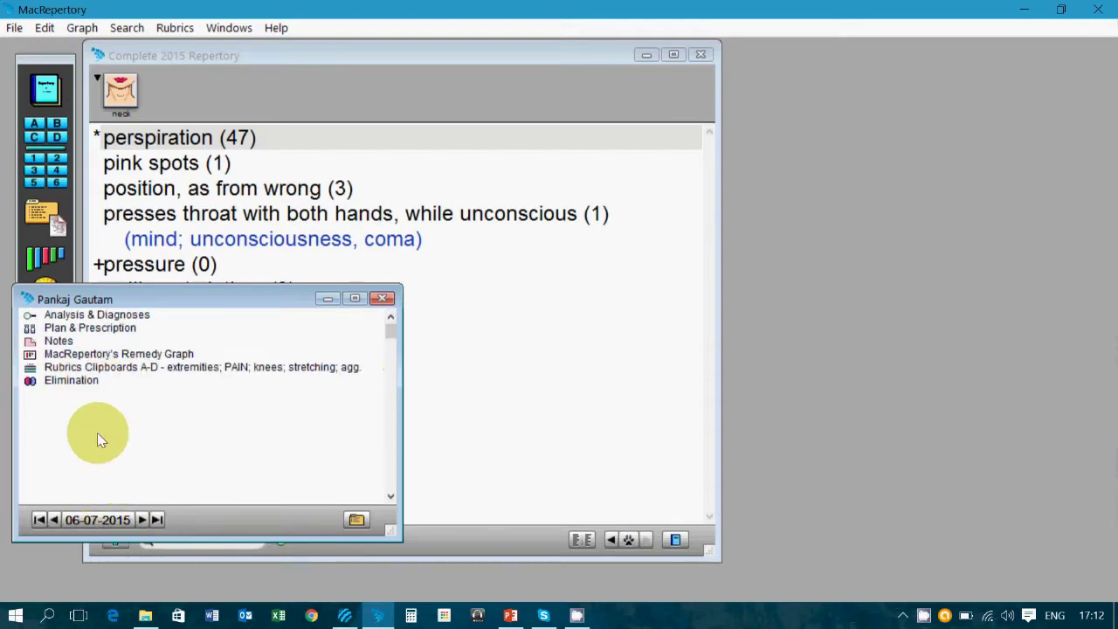
# Read through the 06-07-2015 session's case notes down to the prescription and close them.
pyautogui.click(63, 341)
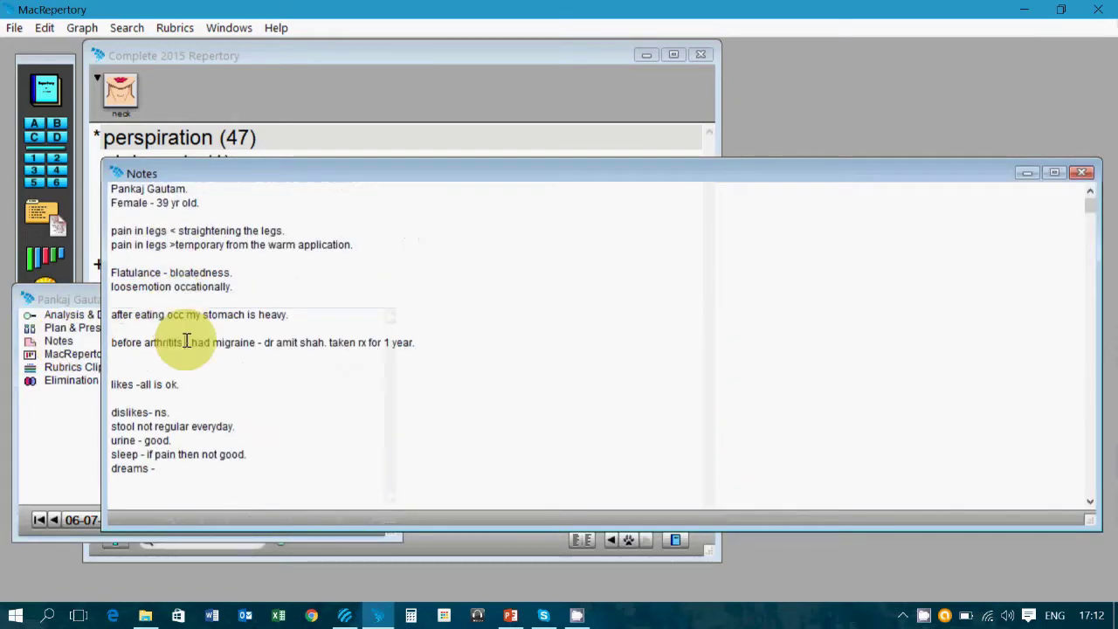
pyautogui.press('Down')
pyautogui.press('Down')
pyautogui.press('Down')
pyautogui.press('Down')
pyautogui.press('Down')
pyautogui.press('Down')
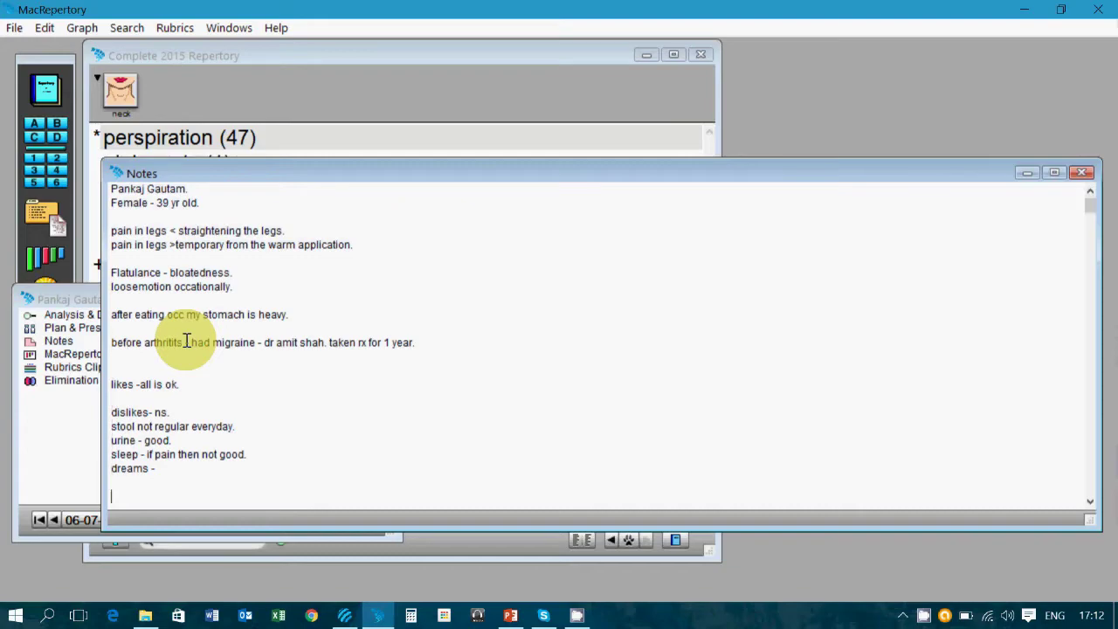
pyautogui.press('Down')
pyautogui.press('Down')
pyautogui.press('Down')
pyautogui.press('Down')
pyautogui.press('Down')
pyautogui.press('Down')
pyautogui.press('Down')
pyautogui.press('Down')
pyautogui.press('Down')
pyautogui.press('Down')
pyautogui.press('Down')
pyautogui.press('Down')
pyautogui.press('Down')
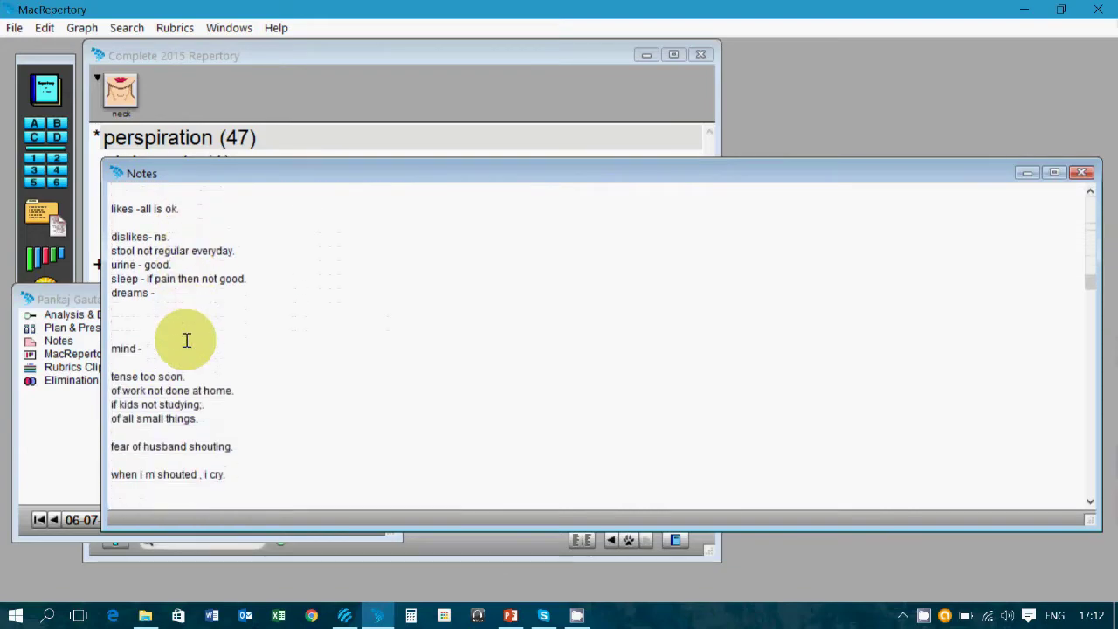
pyautogui.press('Down')
pyautogui.press('Down')
pyautogui.press('Down')
pyautogui.press('Down')
pyautogui.press('Down')
pyautogui.press('Down')
pyautogui.press('Down')
pyautogui.press('Down')
pyautogui.press('Down')
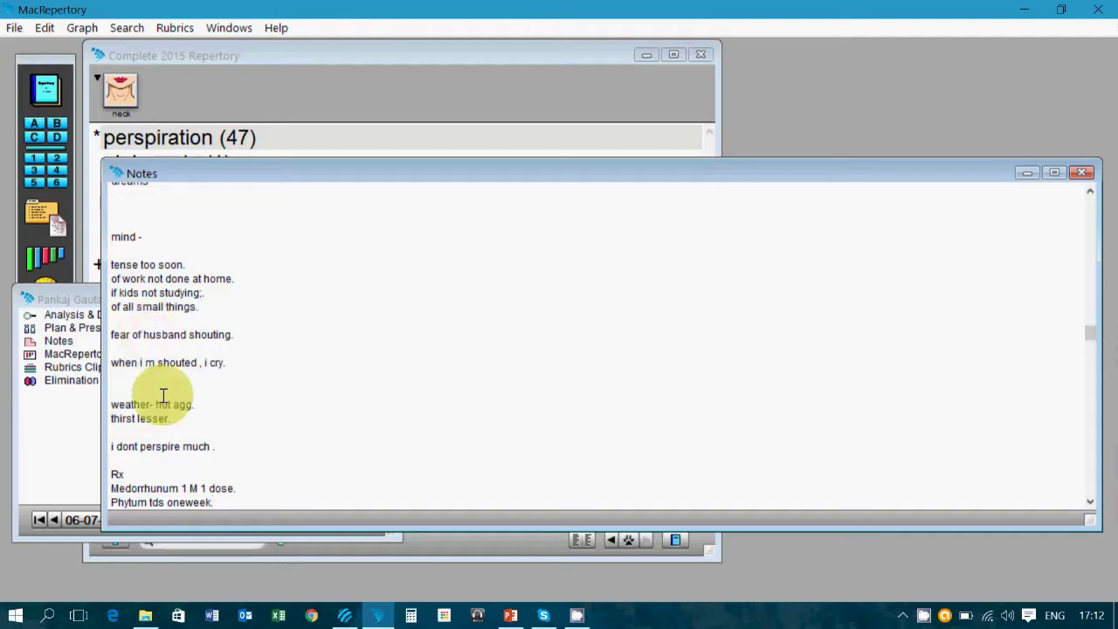
pyautogui.click(1083, 174)
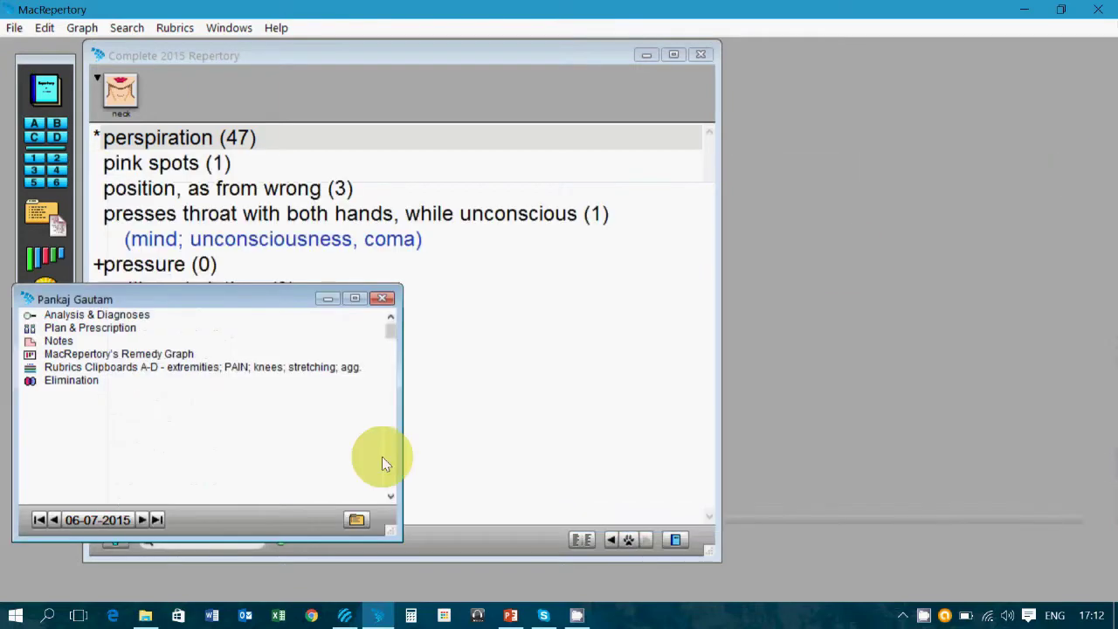
# Review the 06-07-2015 session's rubric clipboard and remedy graph, enlarging the graph's window and rubric labels, and close the graph.
pyautogui.click(114, 366)
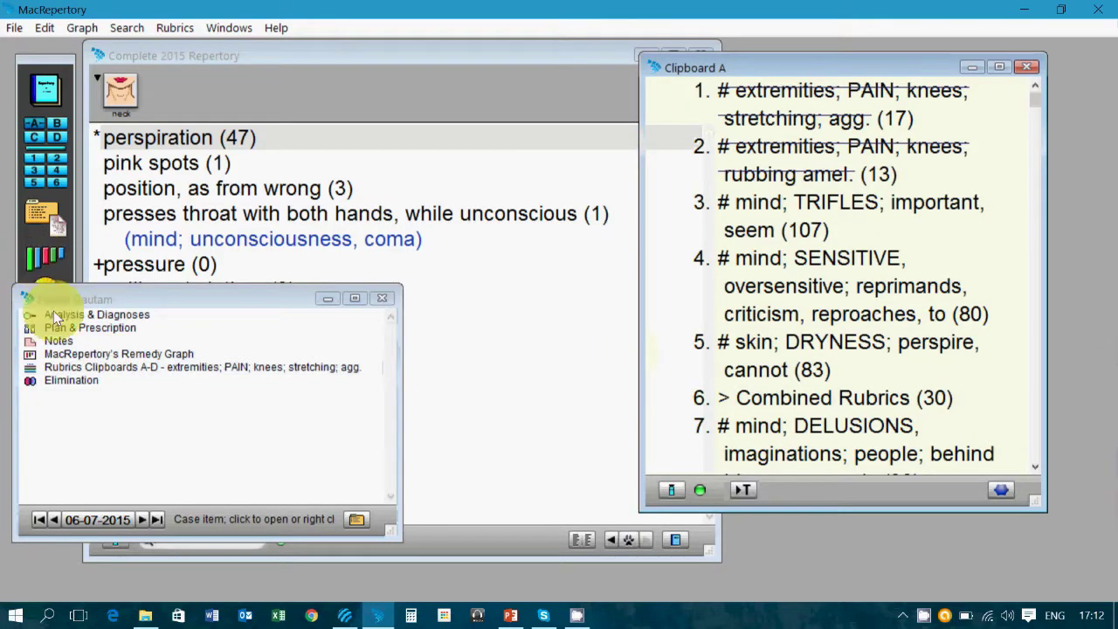
pyautogui.click(87, 353)
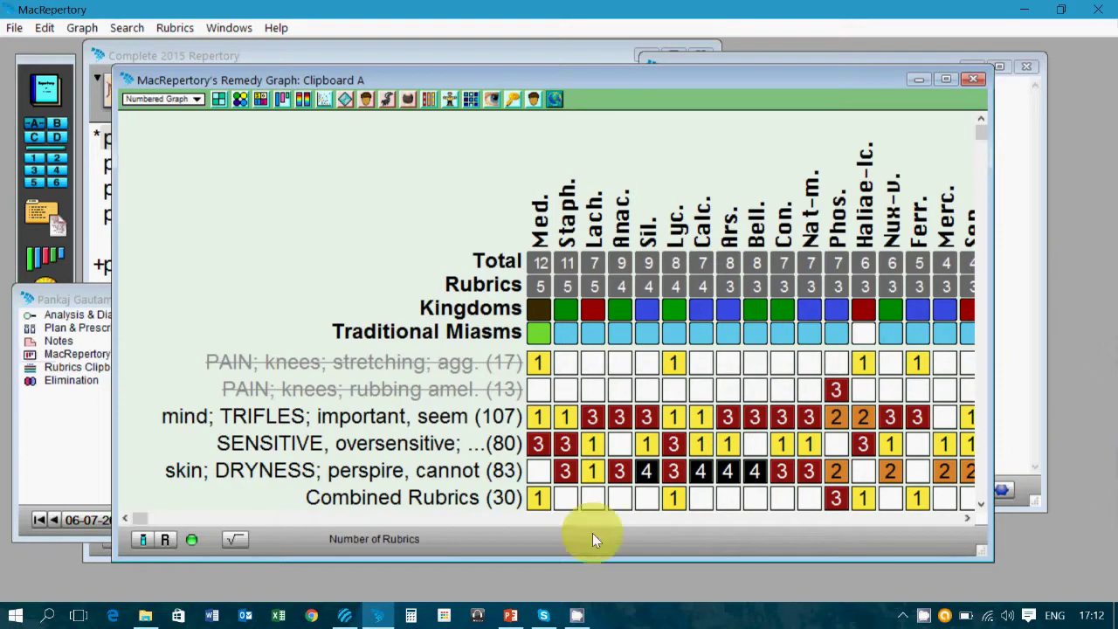
pyautogui.moveTo(586, 557); pyautogui.dragTo(607, 599)
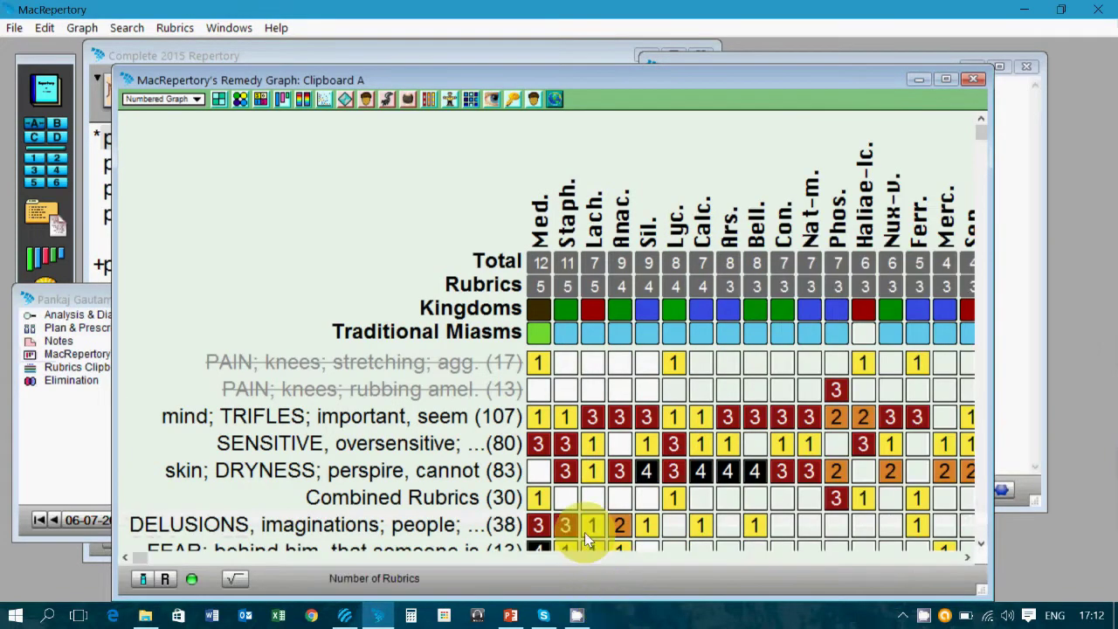
pyautogui.click(703, 494)
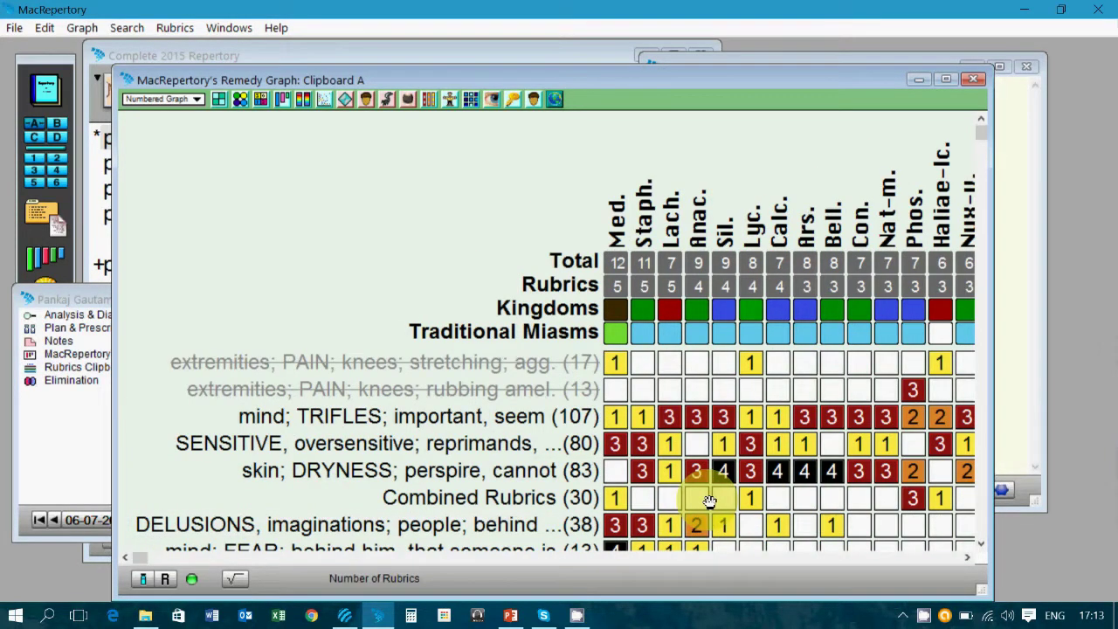
pyautogui.click(971, 79)
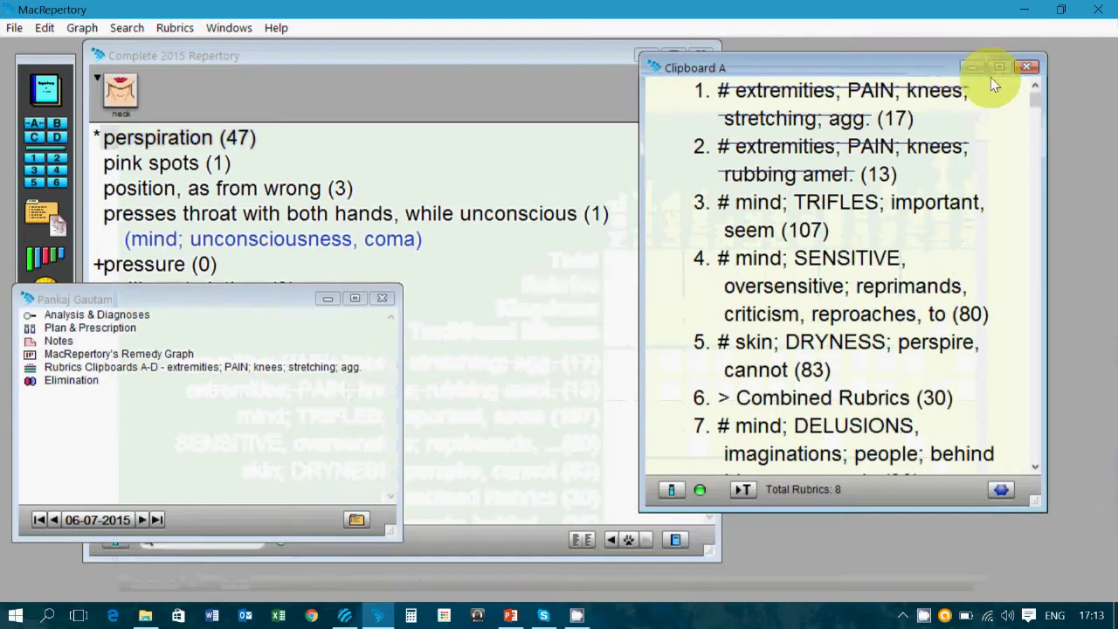
# Close the rubric clipboard, go to the patient's 06-04-2016 session and read through its follow-up notes.
pyautogui.click(1025, 67)
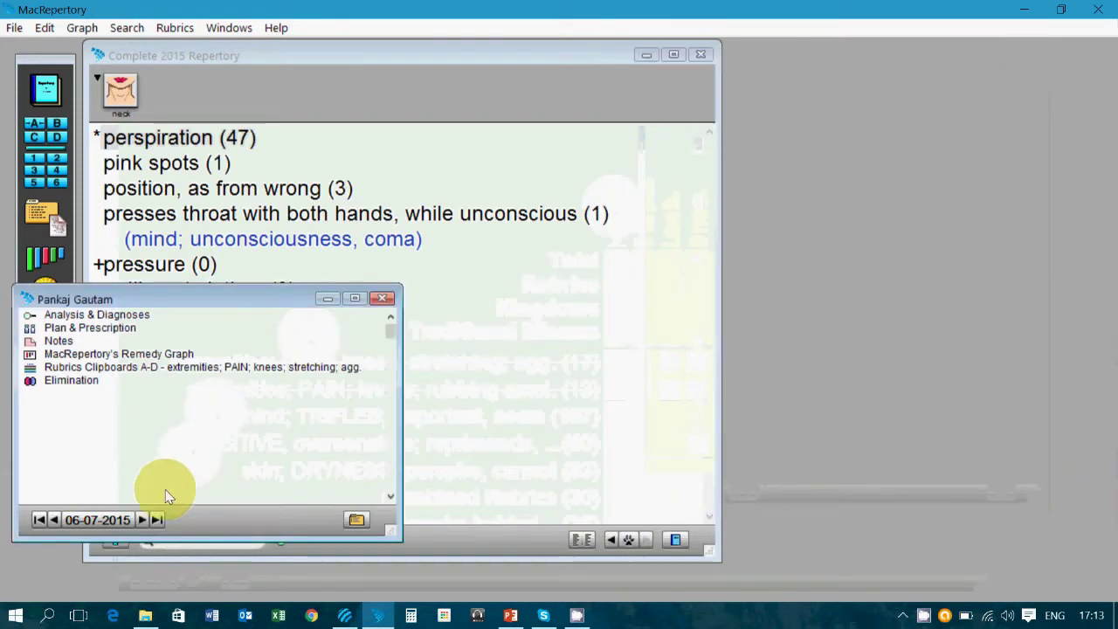
pyautogui.click(158, 518)
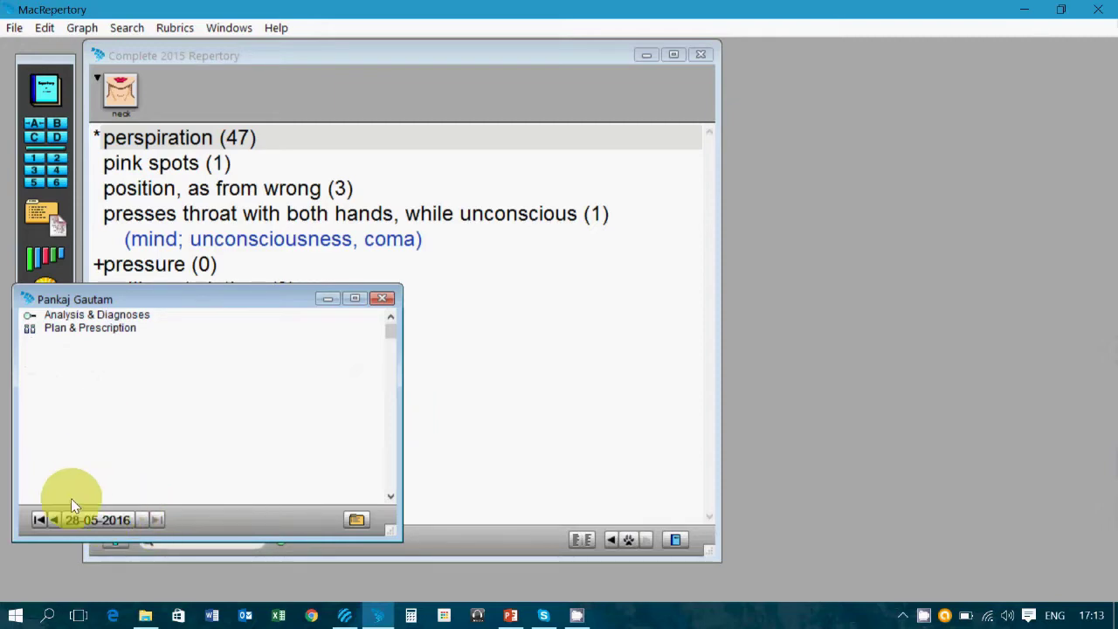
pyautogui.click(52, 522)
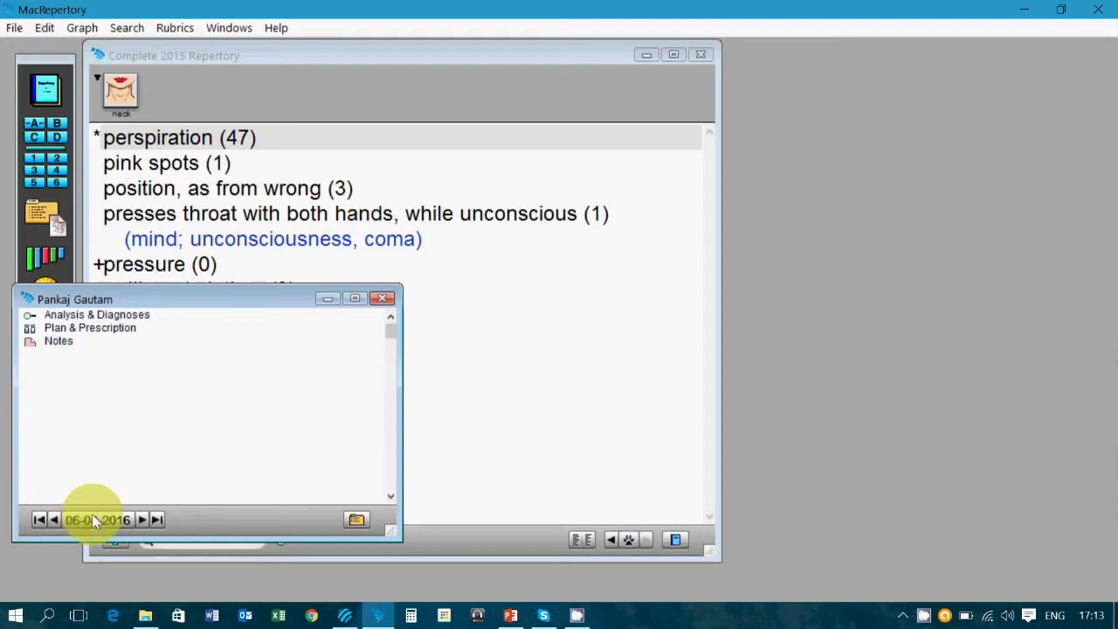
pyautogui.click(71, 340)
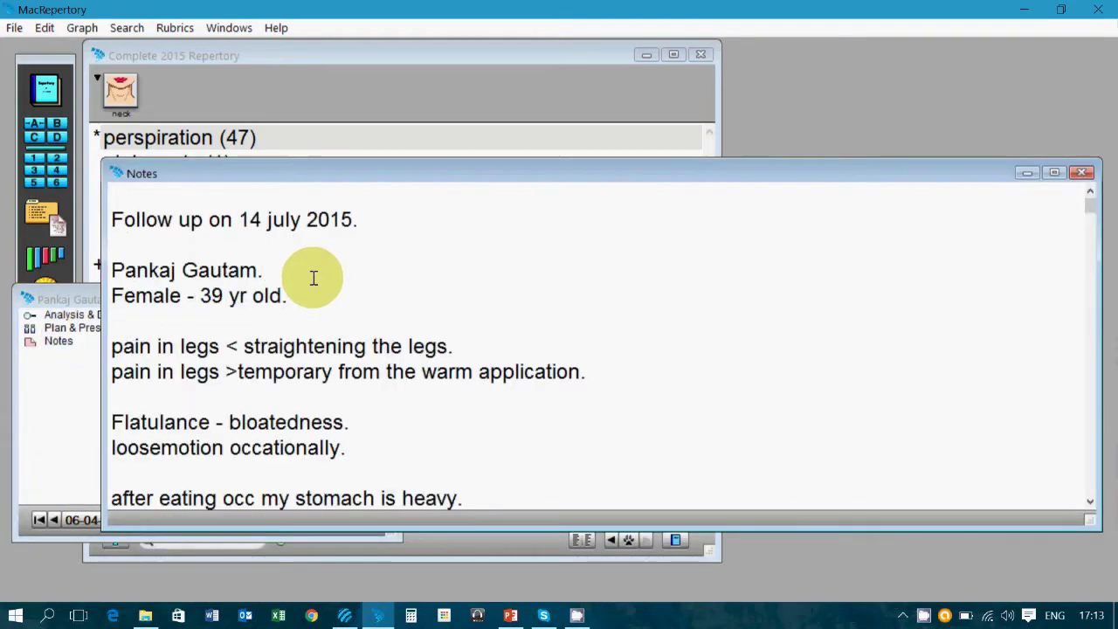
pyautogui.scroll(-10, 313, 278)
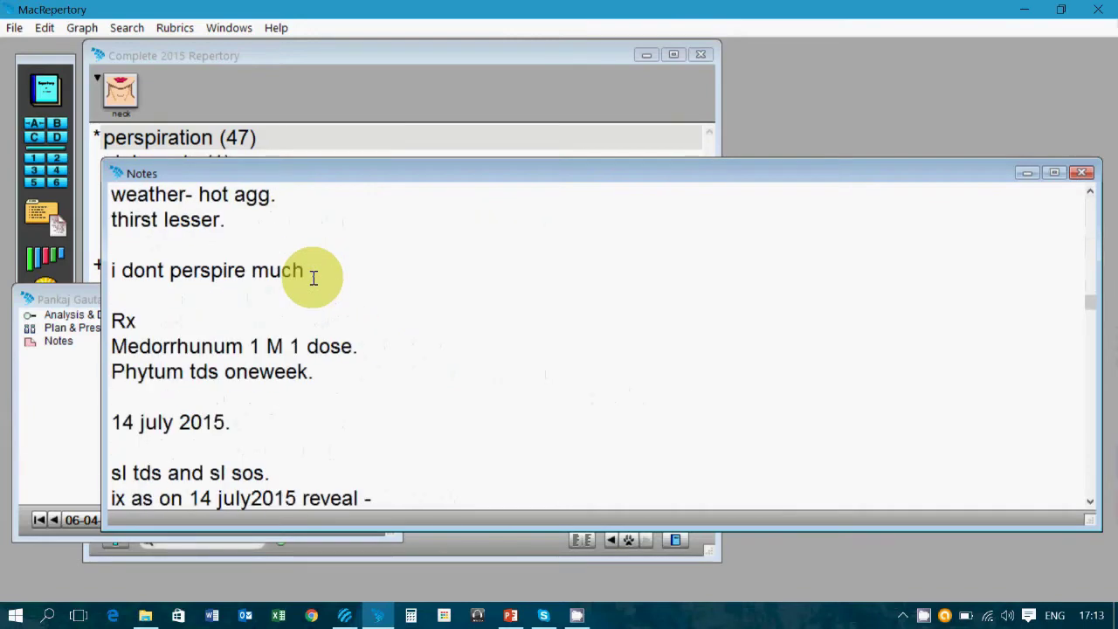
pyautogui.scroll(-5, 313, 278)
pyautogui.scroll(-4, 314, 278)
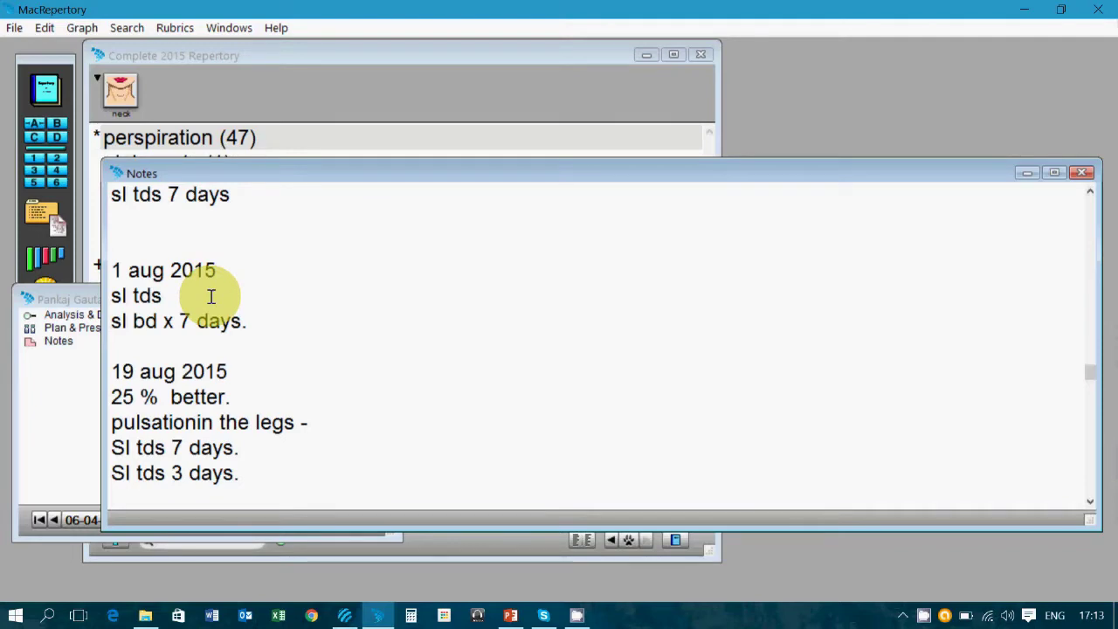
# View the 06-04-2016 session's Plan & Prescription form and close it.
pyautogui.click(74, 393)
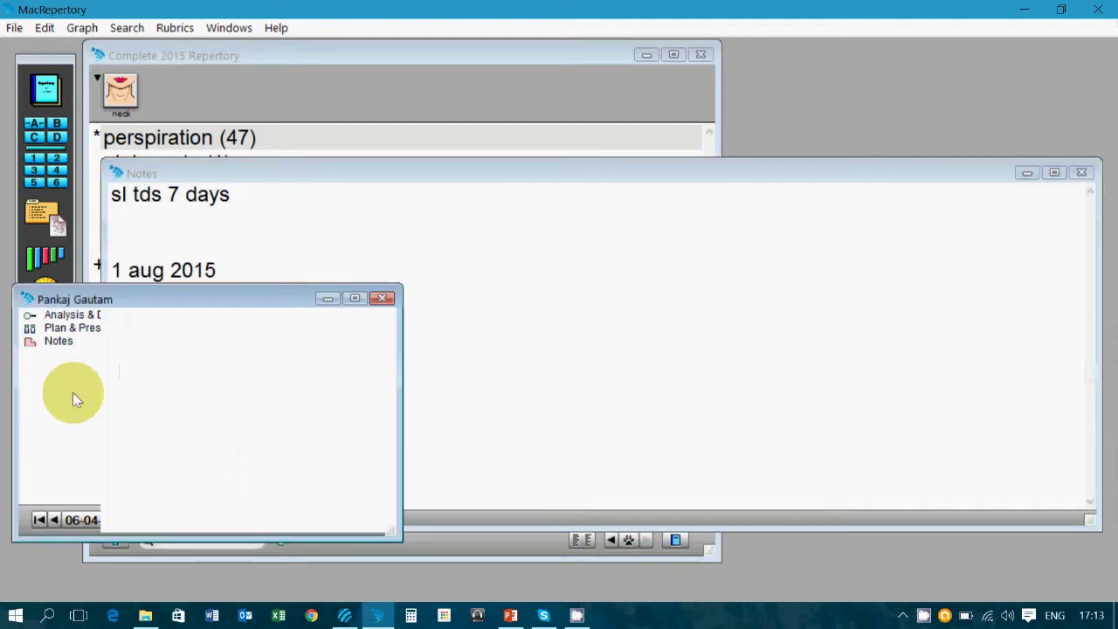
pyautogui.click(82, 329)
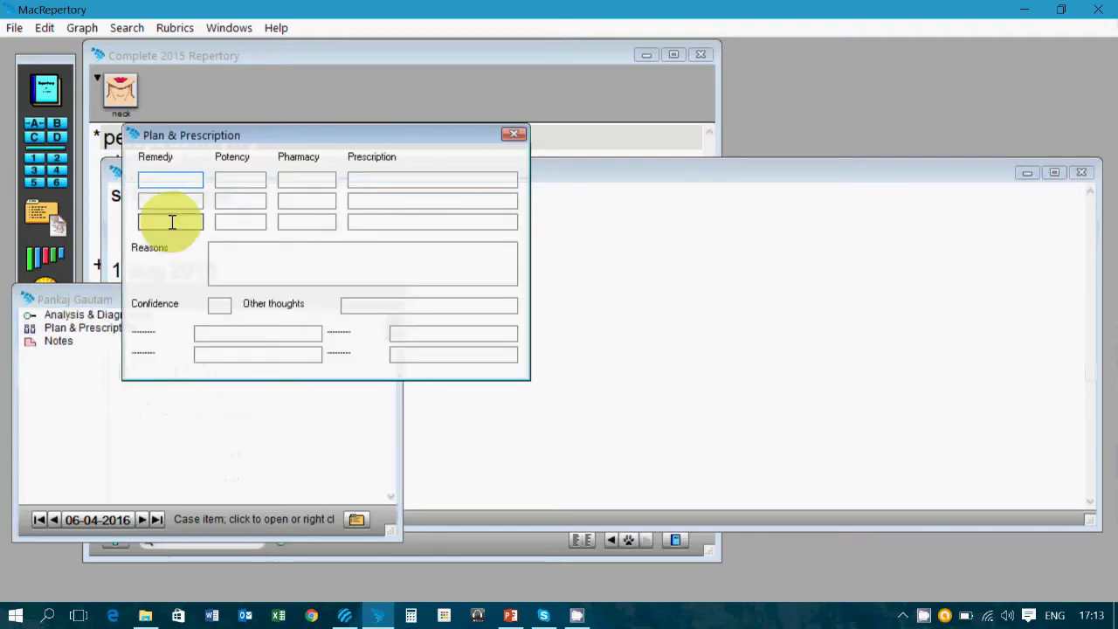
pyautogui.click(513, 134)
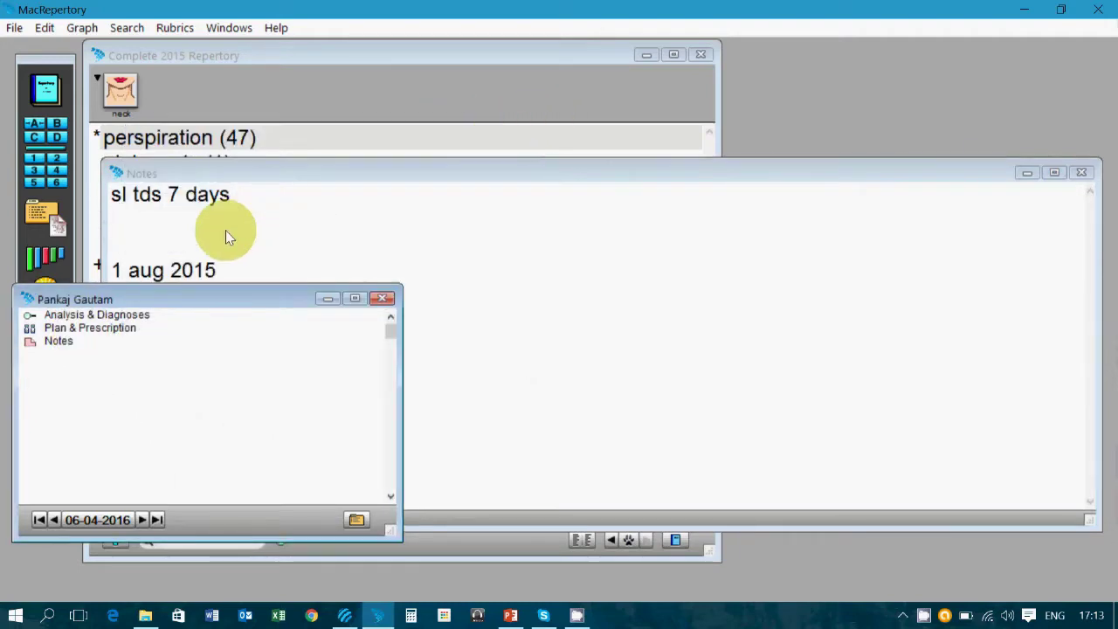
# Summarize the patient's chart, review the dated remedies and potencies, and close the summary.
pyautogui.click(15, 29)
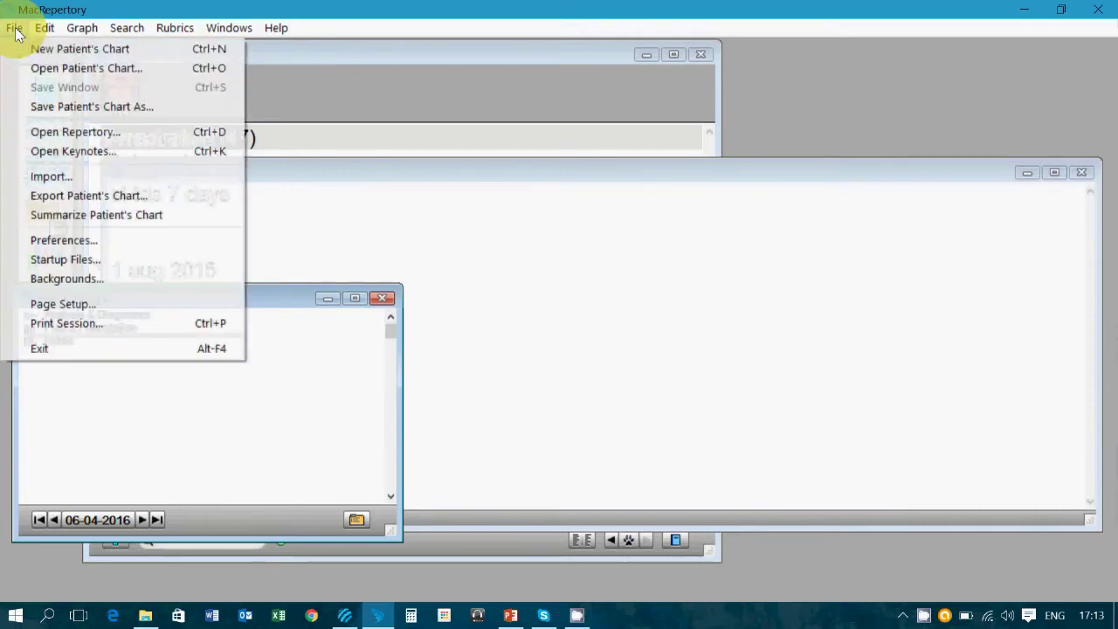
pyautogui.click(84, 216)
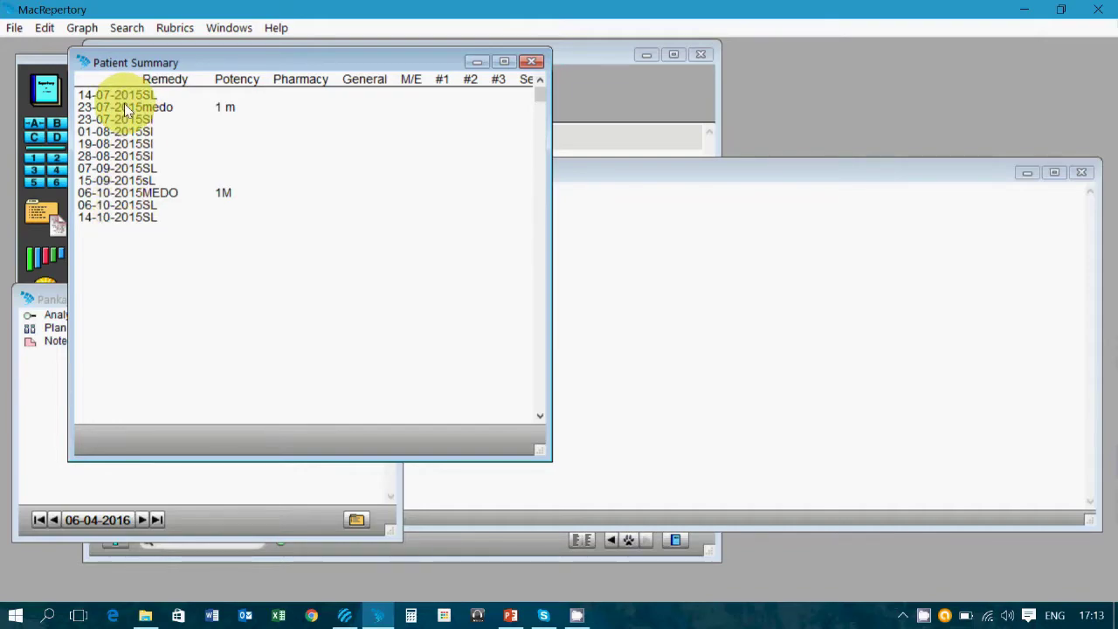
pyautogui.click(15, 31)
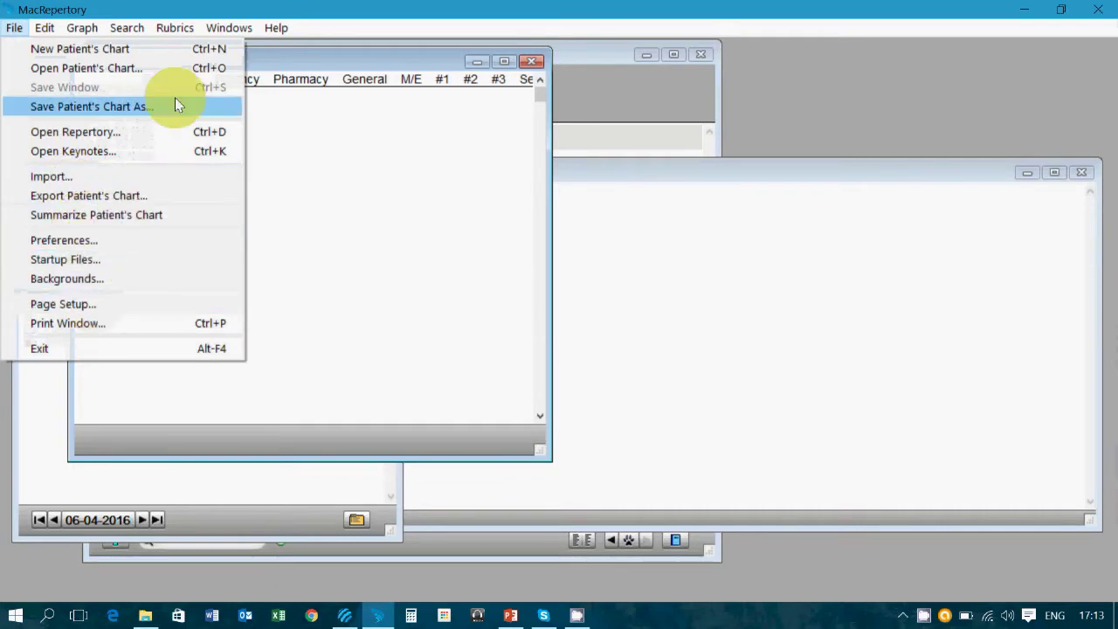
pyautogui.click(264, 55)
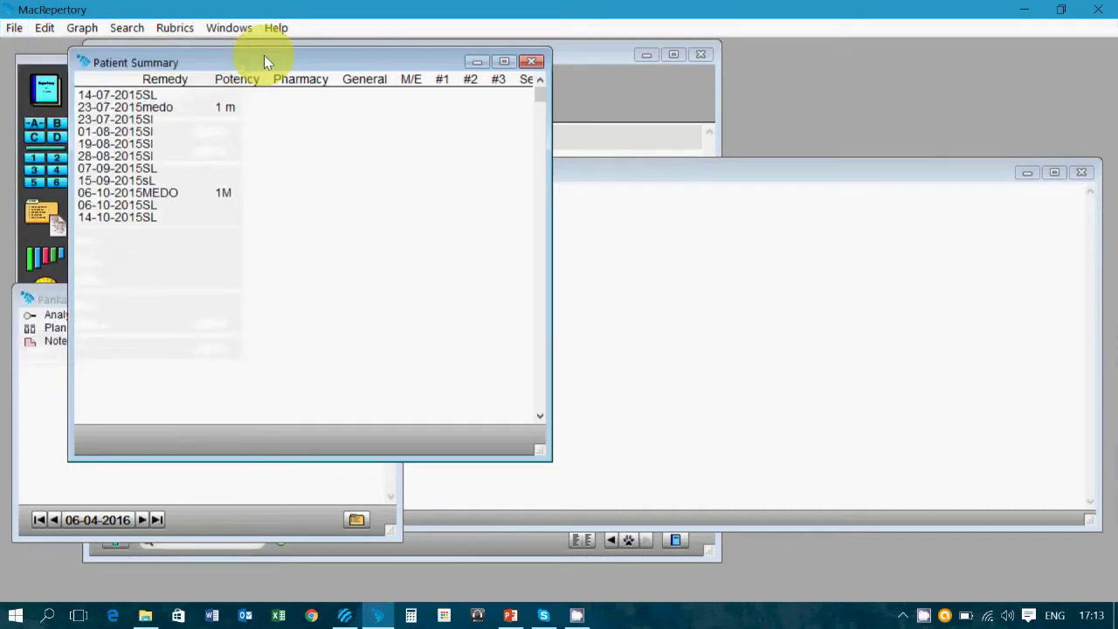
pyautogui.click(535, 63)
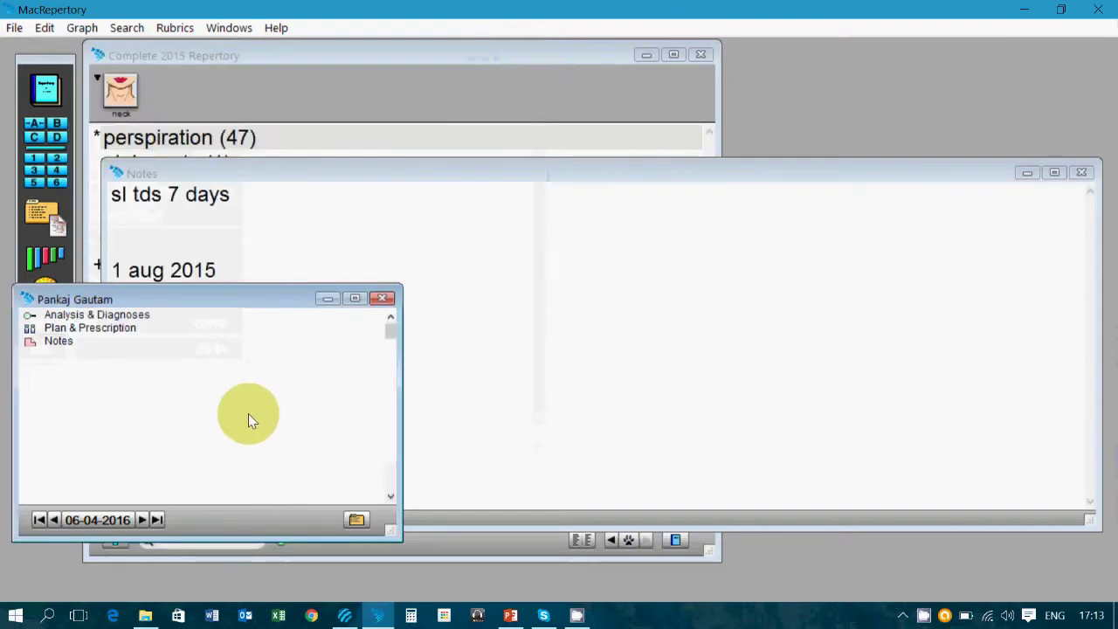
# Add a dated entry "27 may 2016" with "Sl tds 7 days" below the 6 april 2016 prescription in the notes.
pyautogui.click(456, 410)
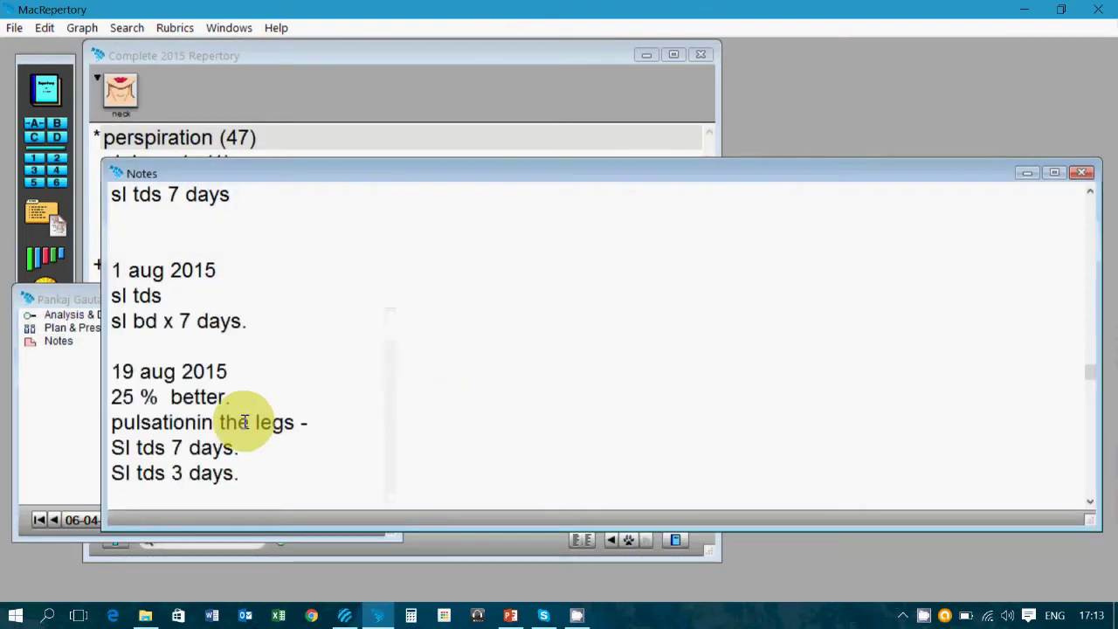
pyautogui.press('Down')
pyautogui.press('Down')
pyautogui.press('Down')
pyautogui.press('Down')
pyautogui.press('Down')
pyautogui.press('Down')
pyautogui.press('Down')
pyautogui.press('Down')
pyautogui.press('Down')
pyautogui.press('Down')
pyautogui.press('Down')
pyautogui.press('Down')
pyautogui.press('Down')
pyautogui.press('Down')
pyautogui.press('Down')
pyautogui.press('Down')
pyautogui.press('Down')
pyautogui.press('Down')
pyautogui.press('Down')
pyautogui.press('Down')
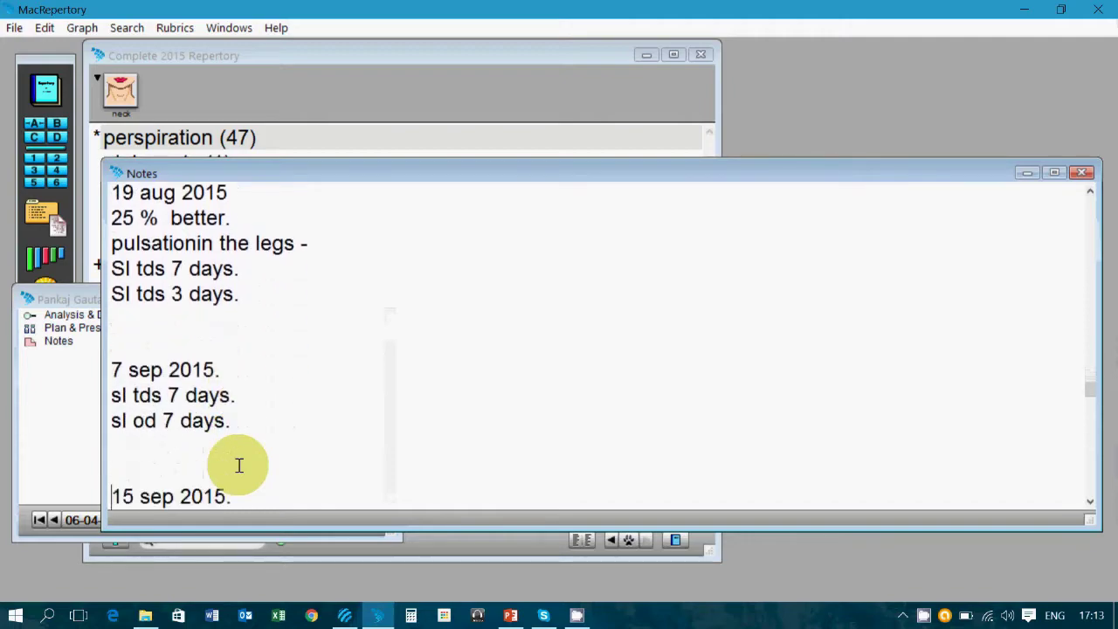
pyautogui.press('Down')
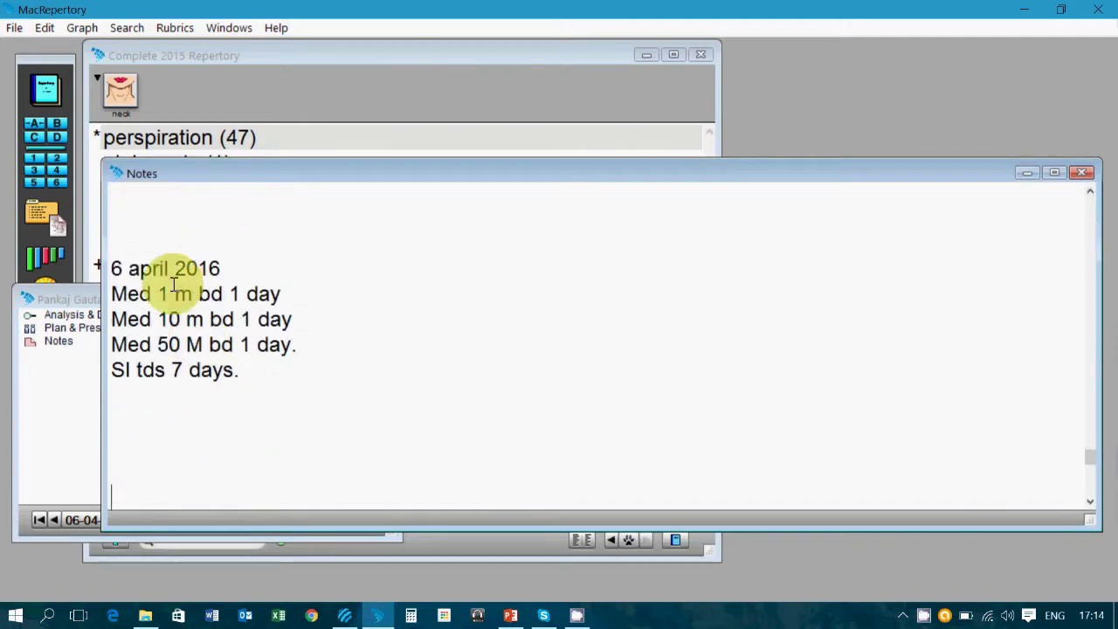
pyautogui.click(153, 423)
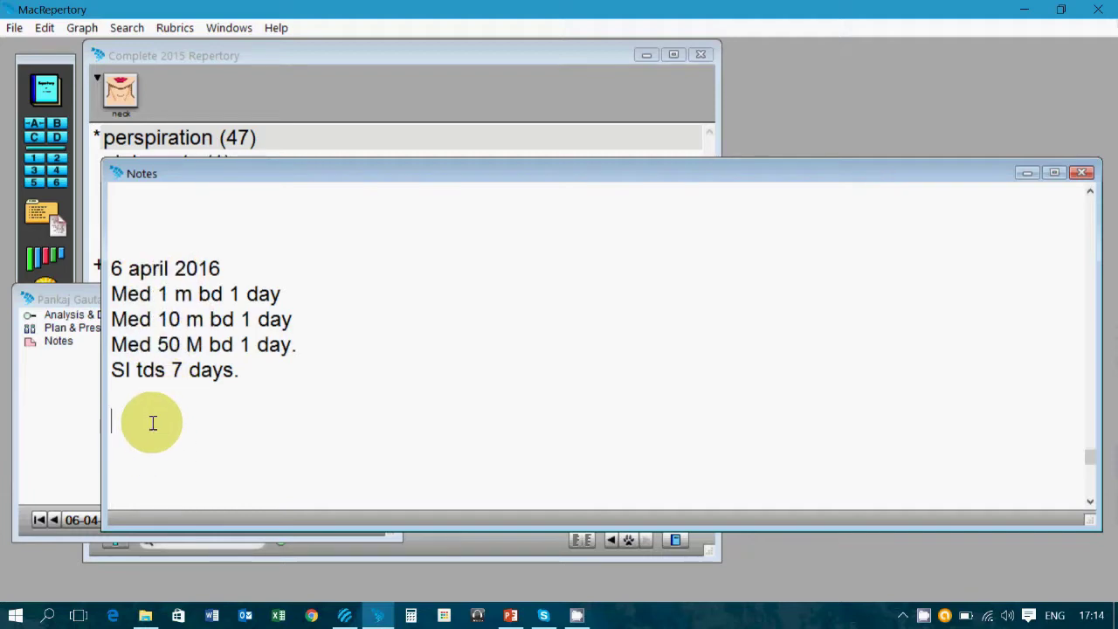
pyautogui.write('27 may 2016')
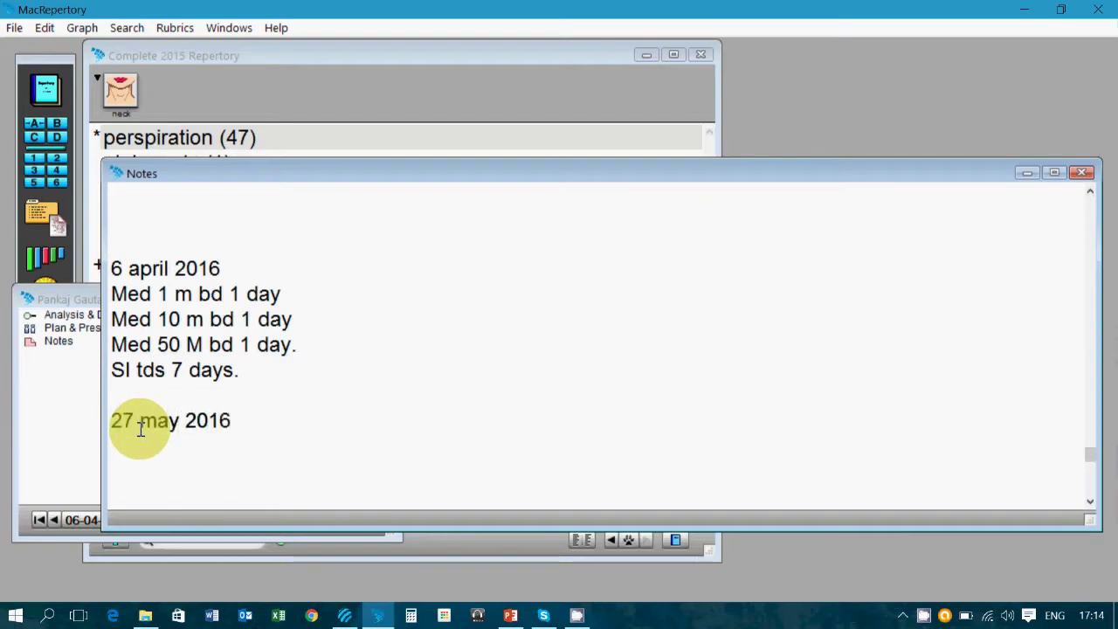
pyautogui.press('Return')
pyautogui.write('Sl tds 7 days')
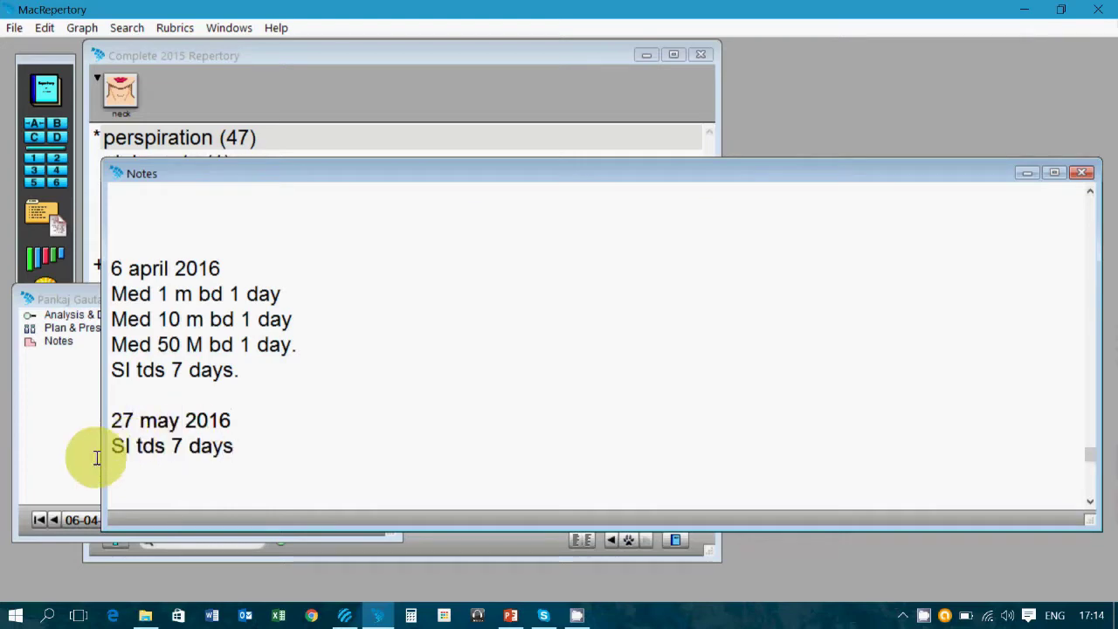
# Move to the 28-05-2016 session, correct the new entry's date to 28 may 2016 and save the notes in that session.
pyautogui.click(69, 458)
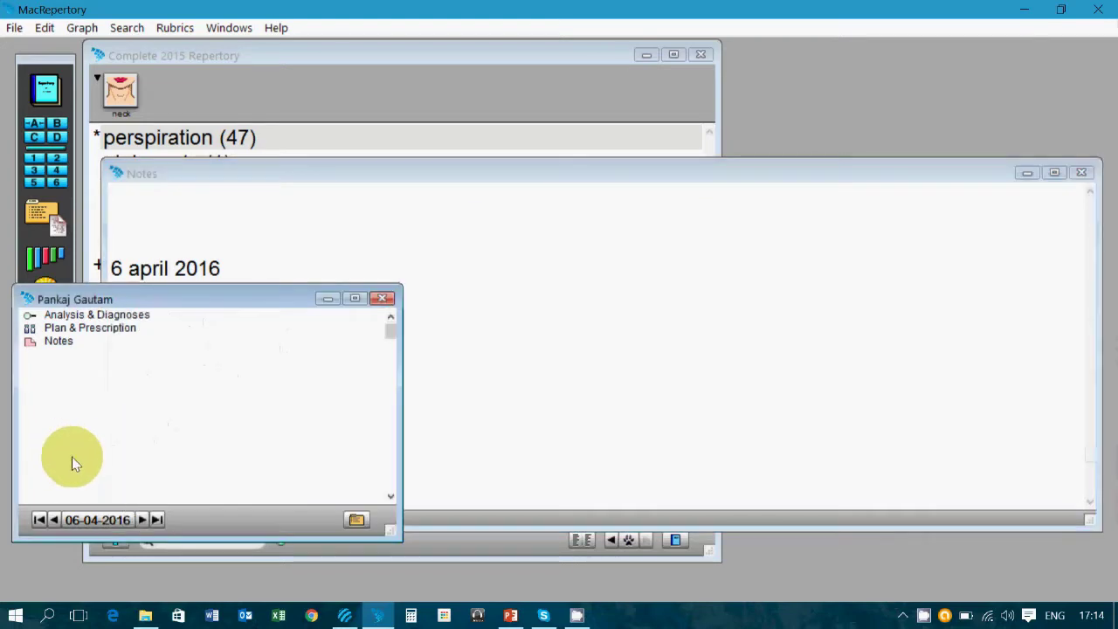
pyautogui.click(145, 519)
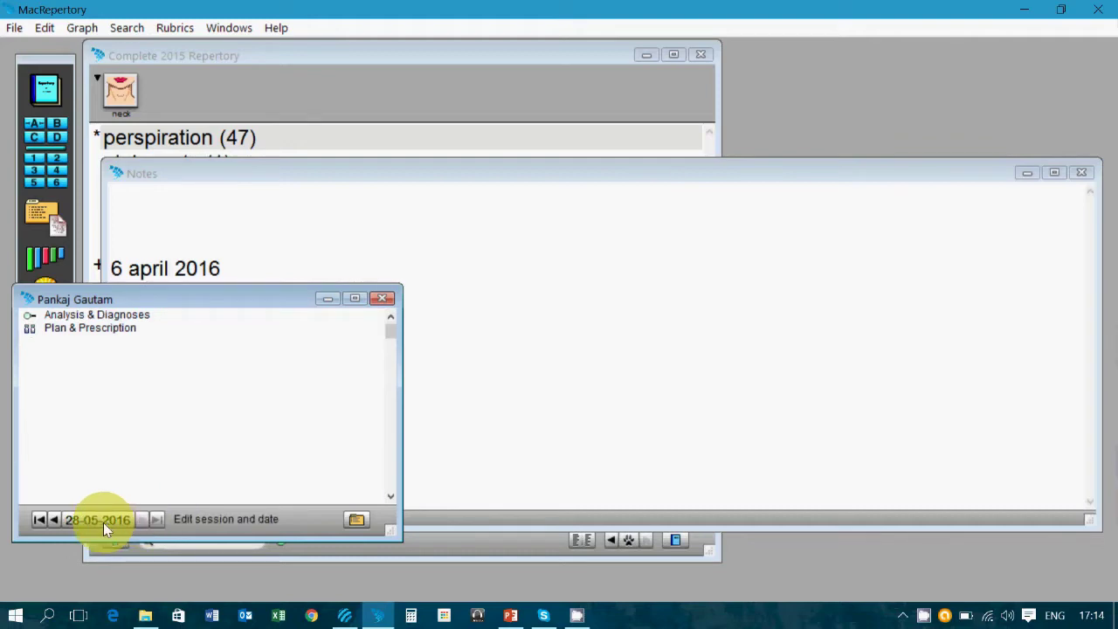
pyautogui.click(429, 466)
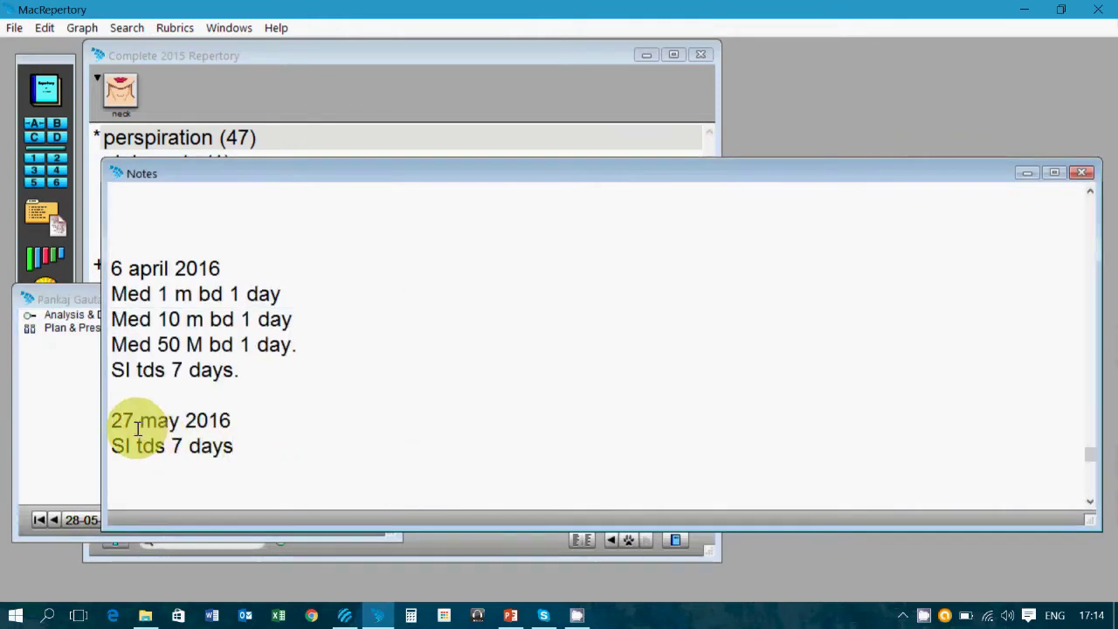
pyautogui.click(134, 423)
pyautogui.press('BackSpace')
pyautogui.write('8')
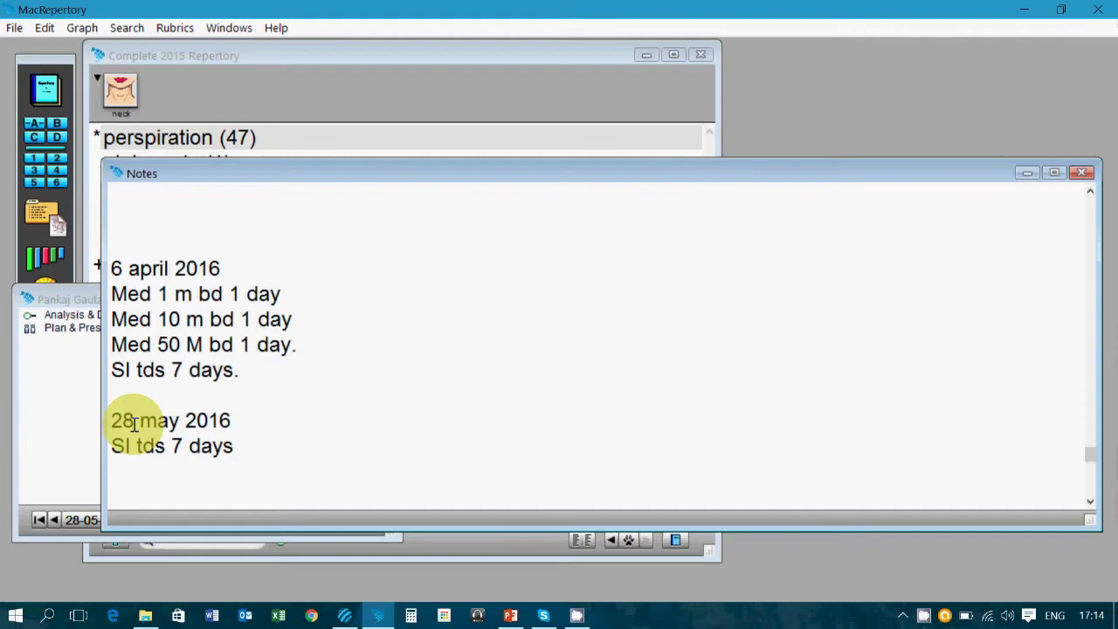
pyautogui.click(203, 467)
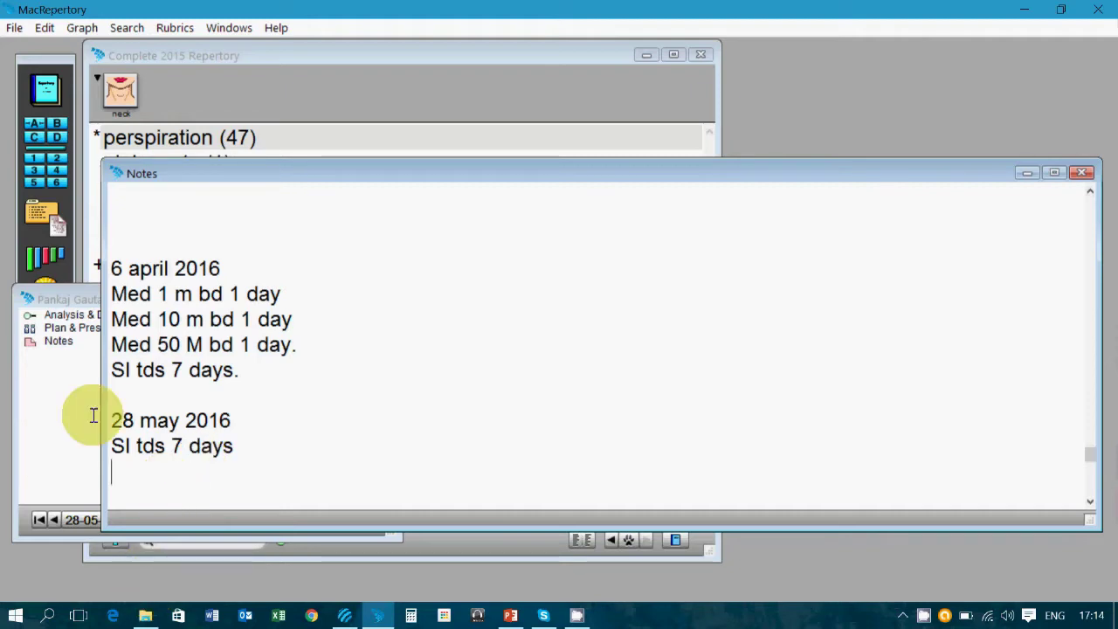
pyautogui.click(60, 399)
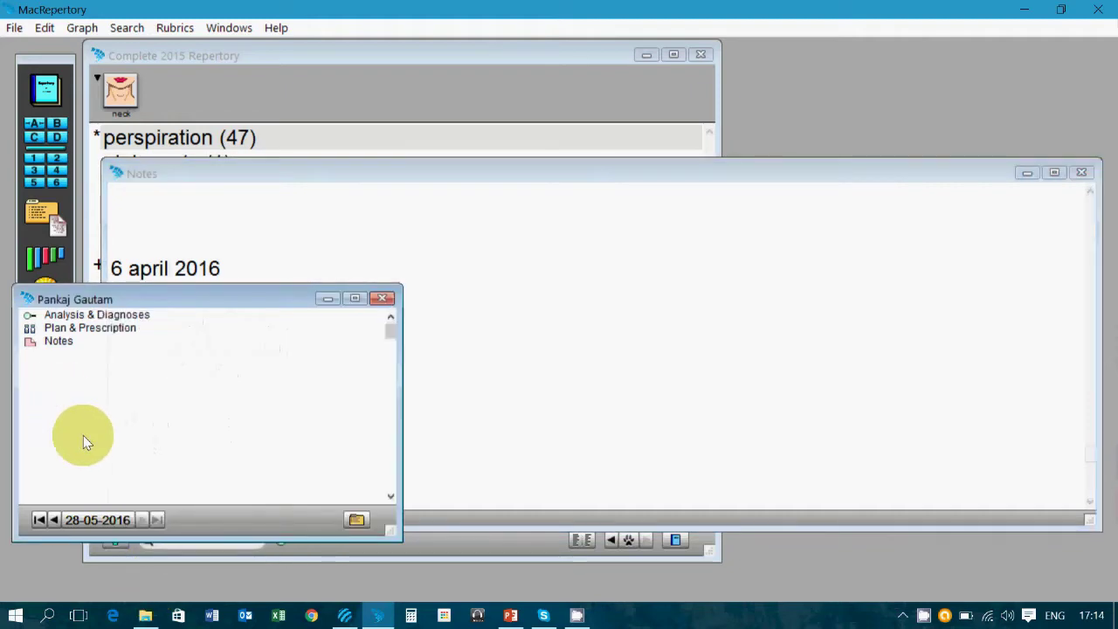
# Switch to File Explorer, open the Cases folder inside Documents > MacRepertory and look through the stored case files.
pyautogui.click(146, 616)
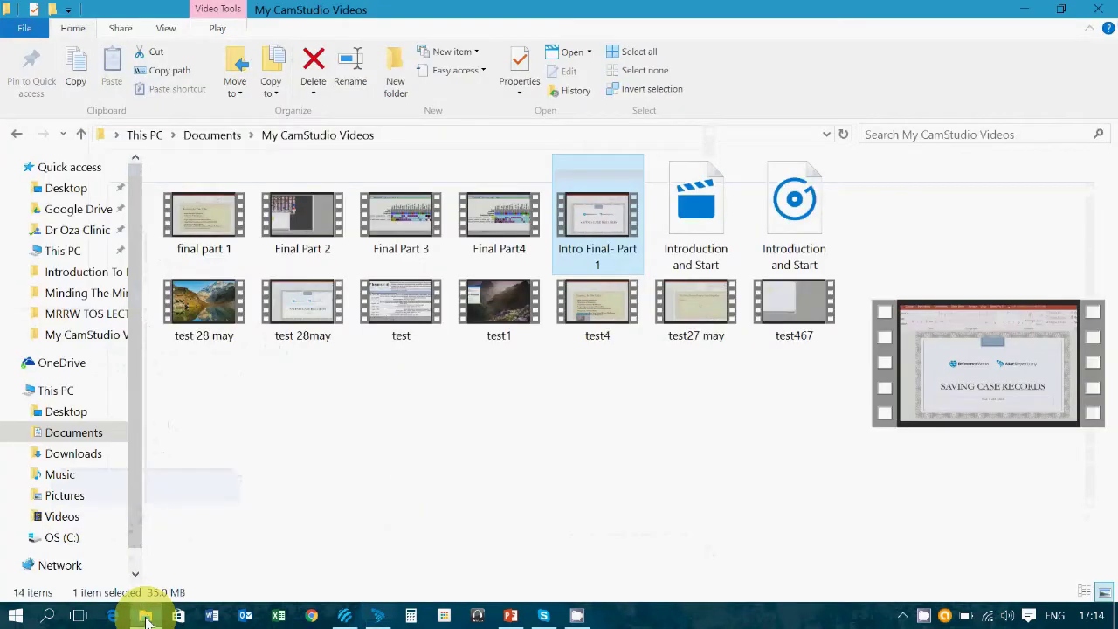
pyautogui.click(77, 431)
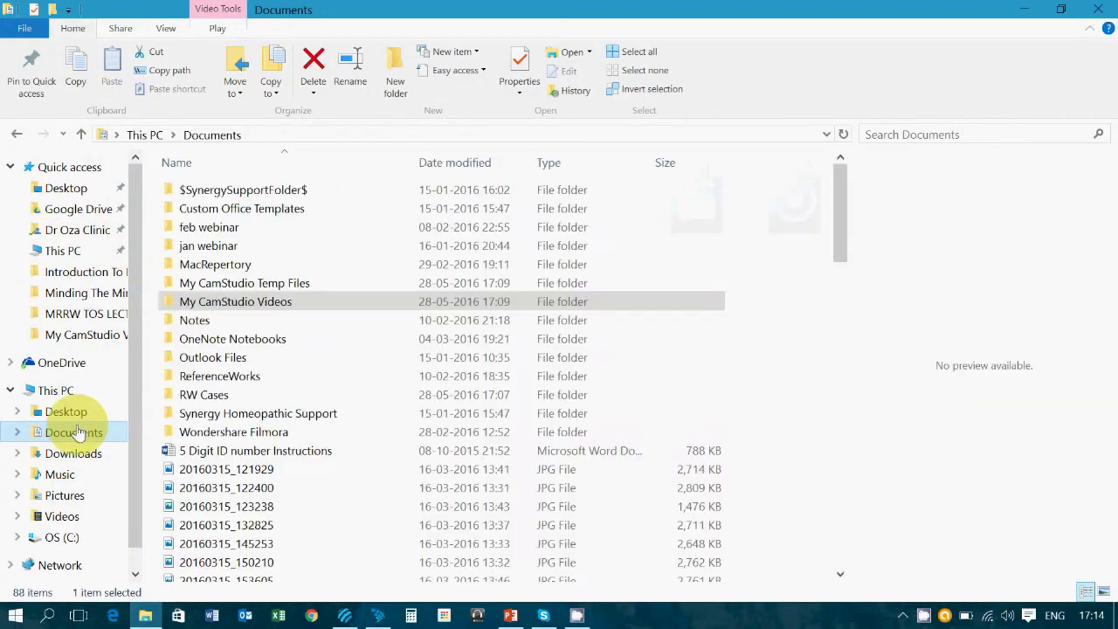
pyautogui.doubleClick(215, 264)
pyautogui.click(221, 271)
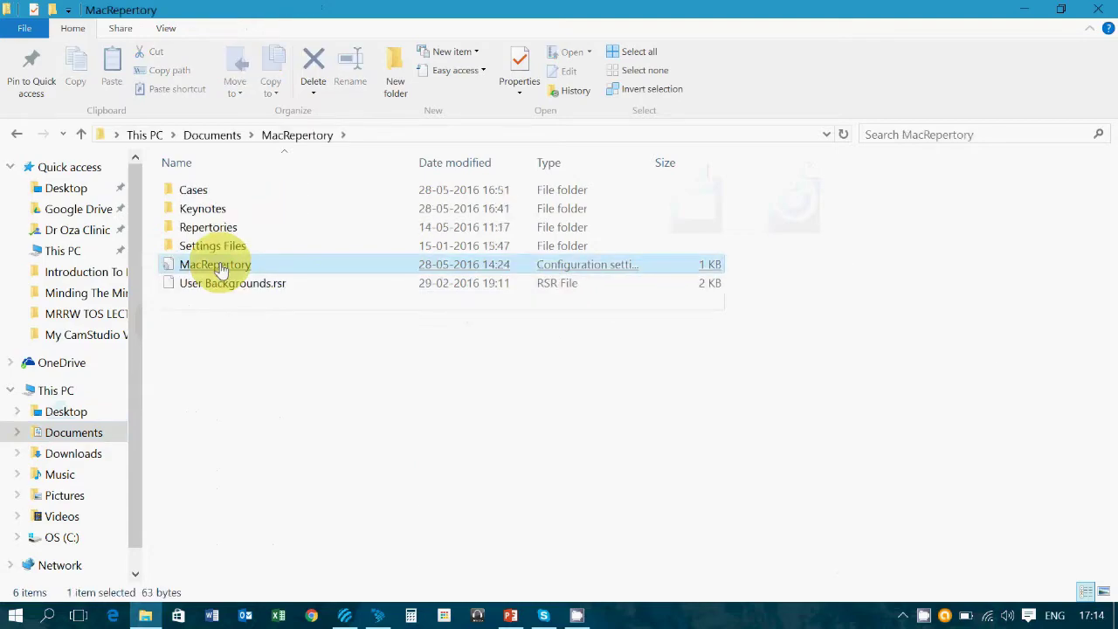
pyautogui.doubleClick(216, 194)
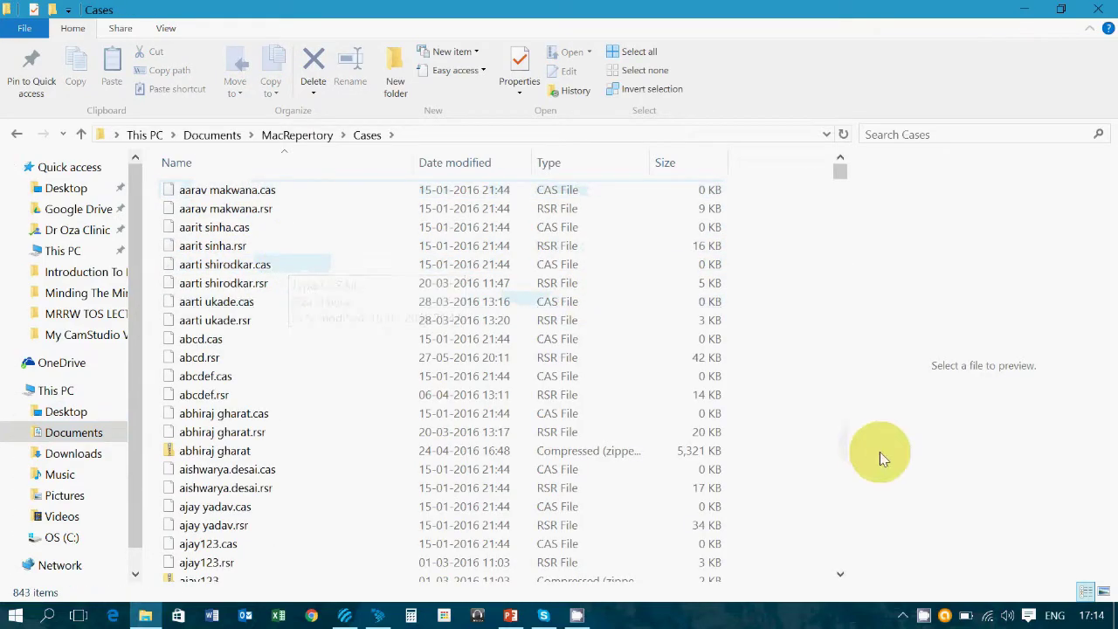
pyautogui.click(845, 491)
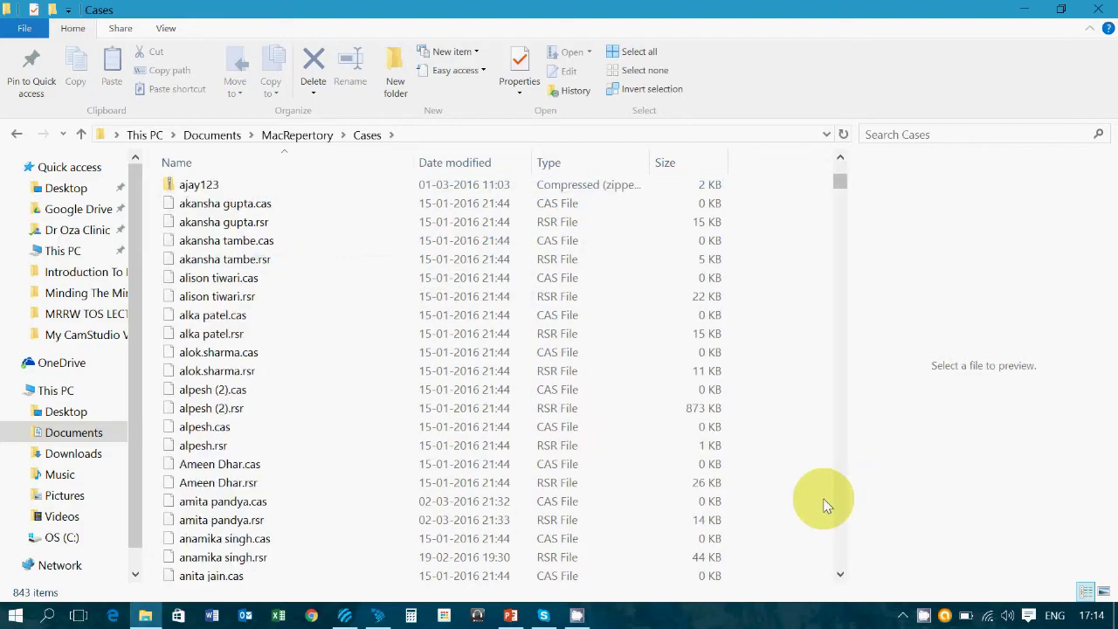
# Select all case files, review the options for copying or sending them, and dismiss the options and the selection.
pyautogui.hotkey('ctrl', 'a')
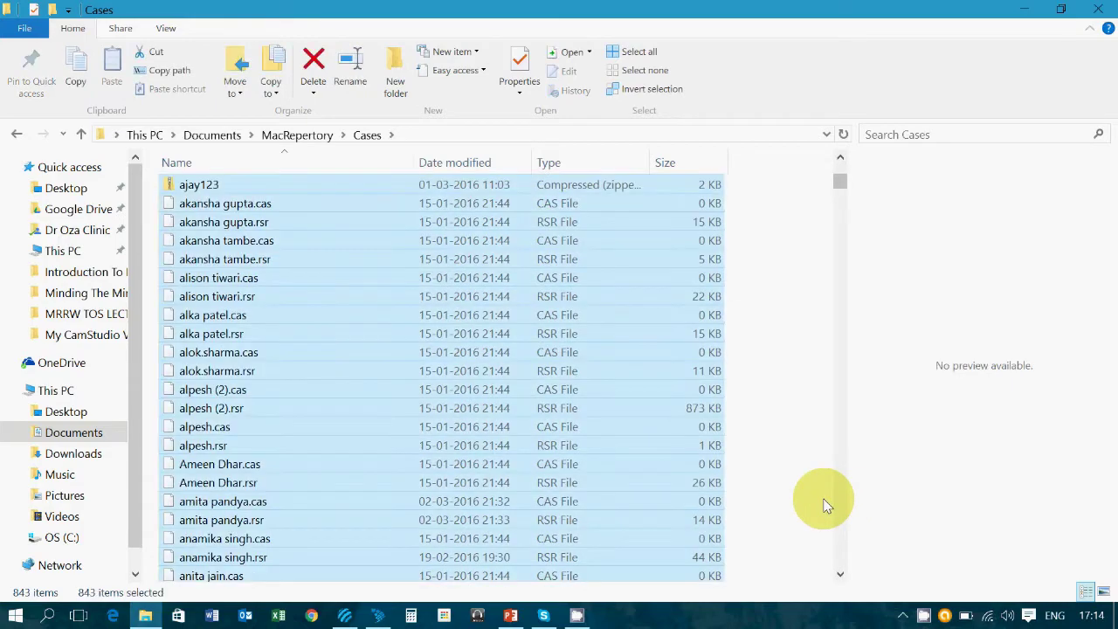
pyautogui.rightClick(633, 483)
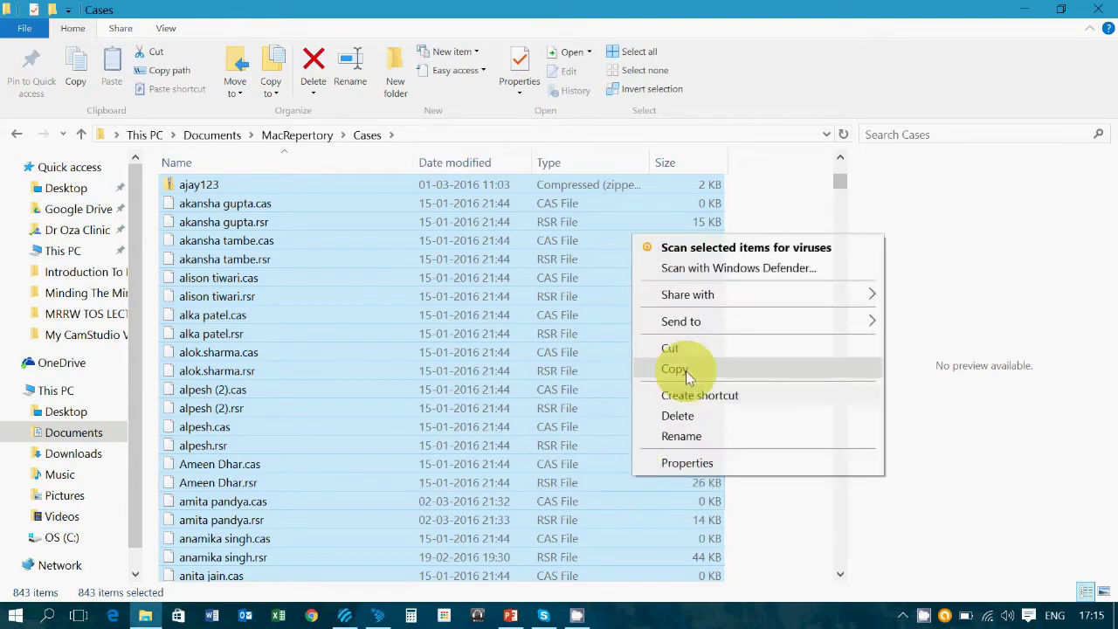
pyautogui.moveTo(715, 321)
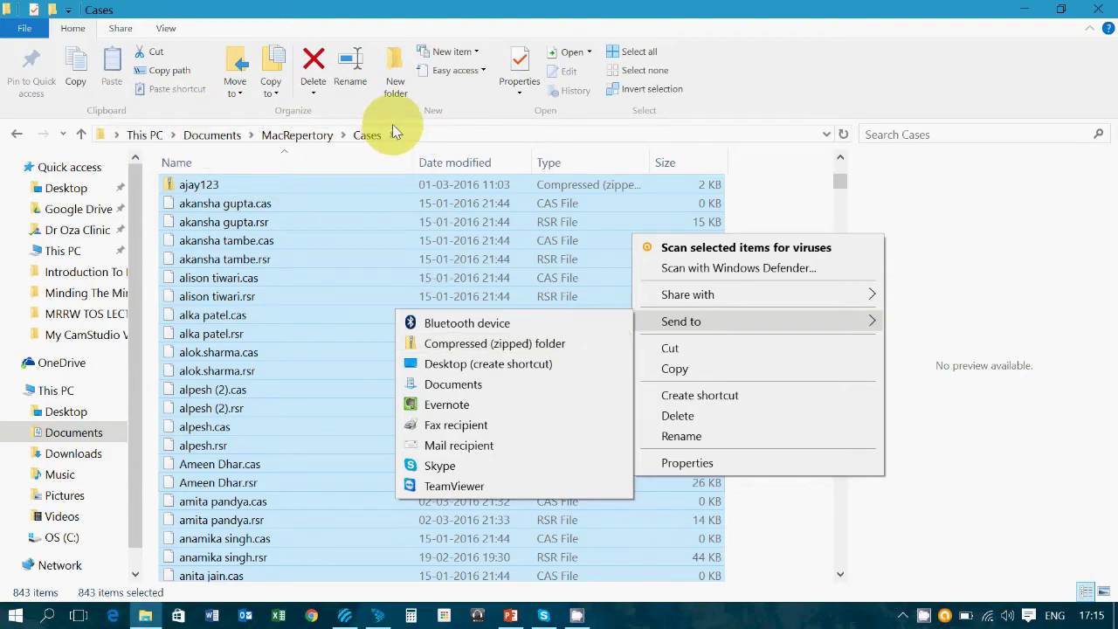
pyautogui.click(781, 535)
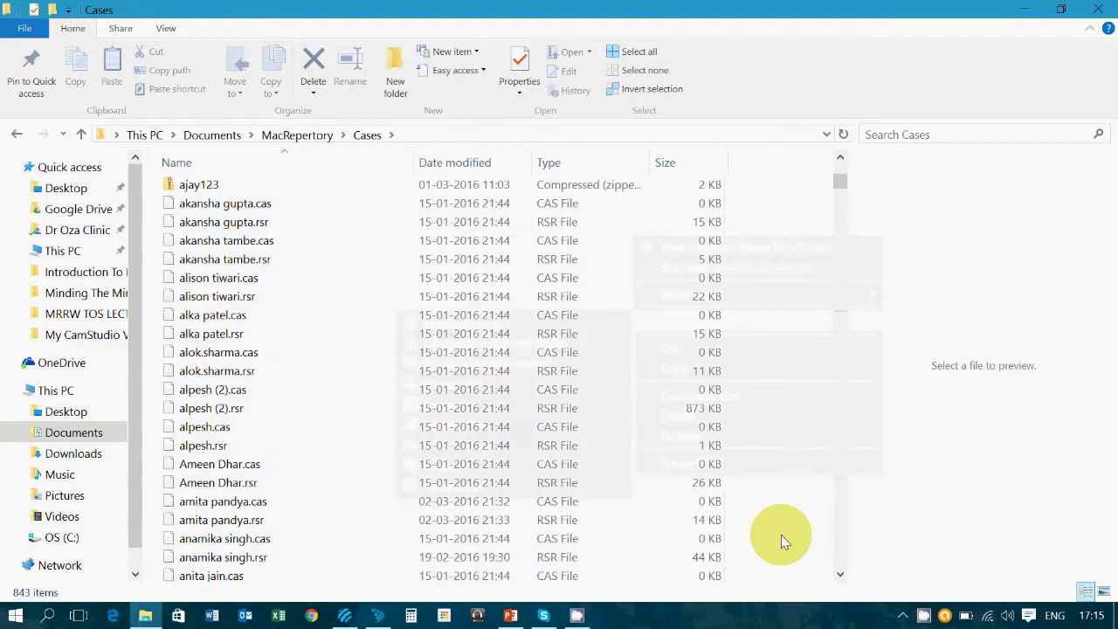
# Switch to MacRepertory, start opening a patient's chart and look up case files beginning with "pan", clearing the search text at the end.
pyautogui.click(381, 617)
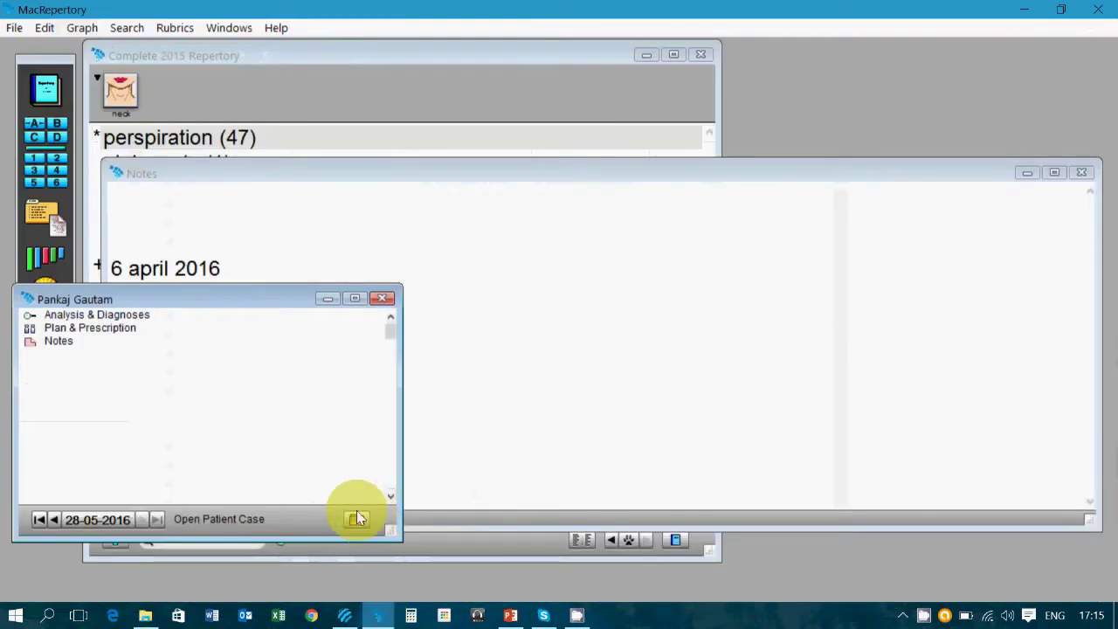
pyautogui.click(12, 28)
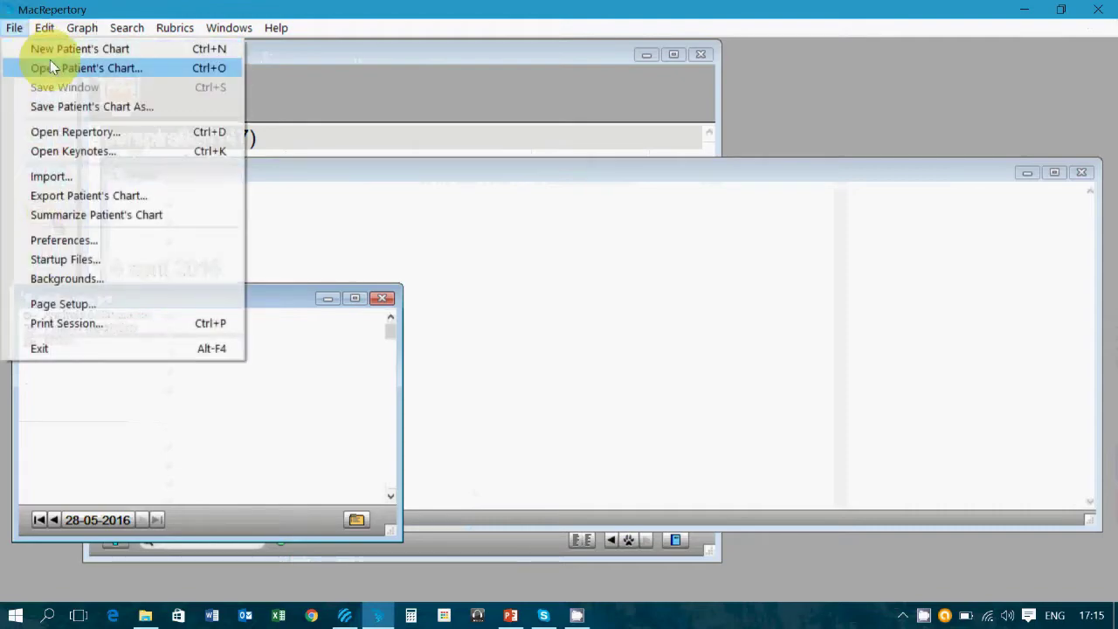
pyautogui.click(52, 66)
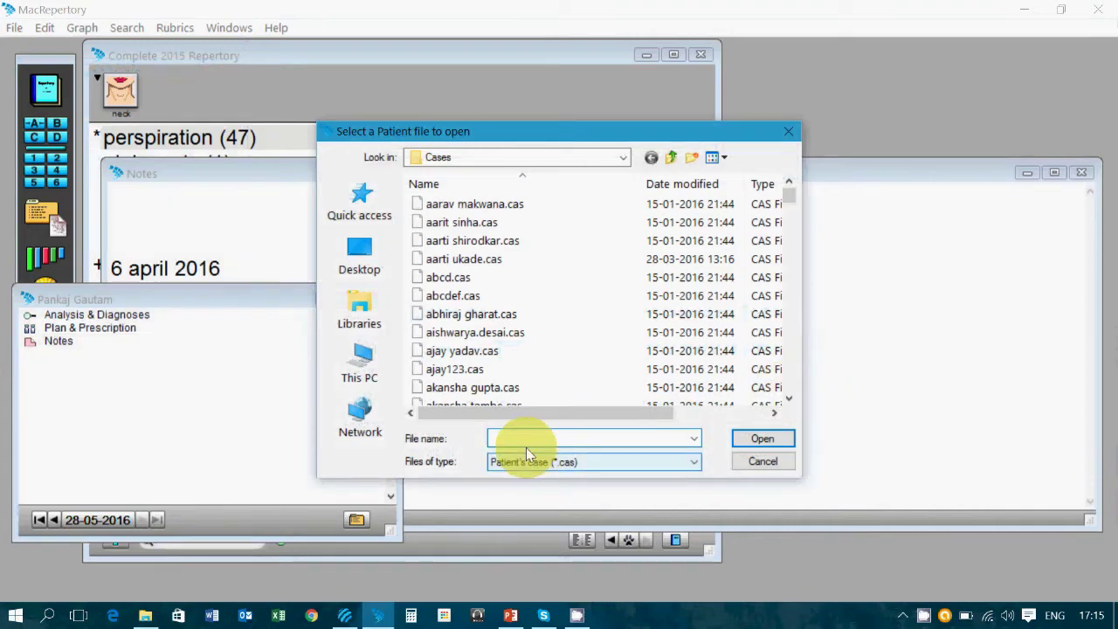
pyautogui.write('pan')
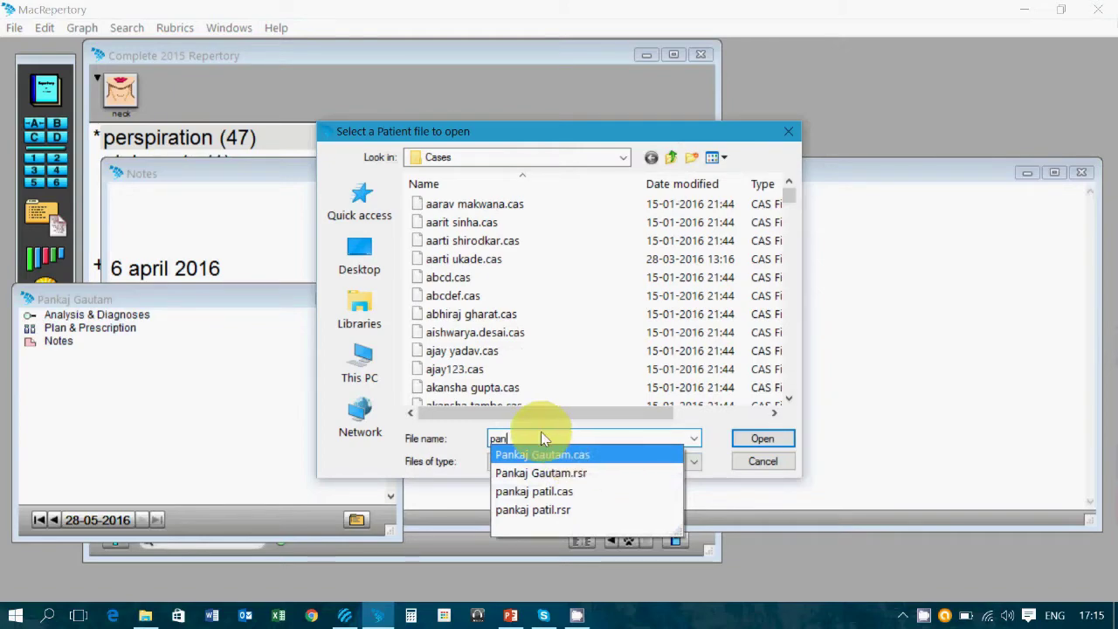
pyautogui.press('BackSpace')
pyautogui.press('BackSpace')
pyautogui.press('BackSpace')
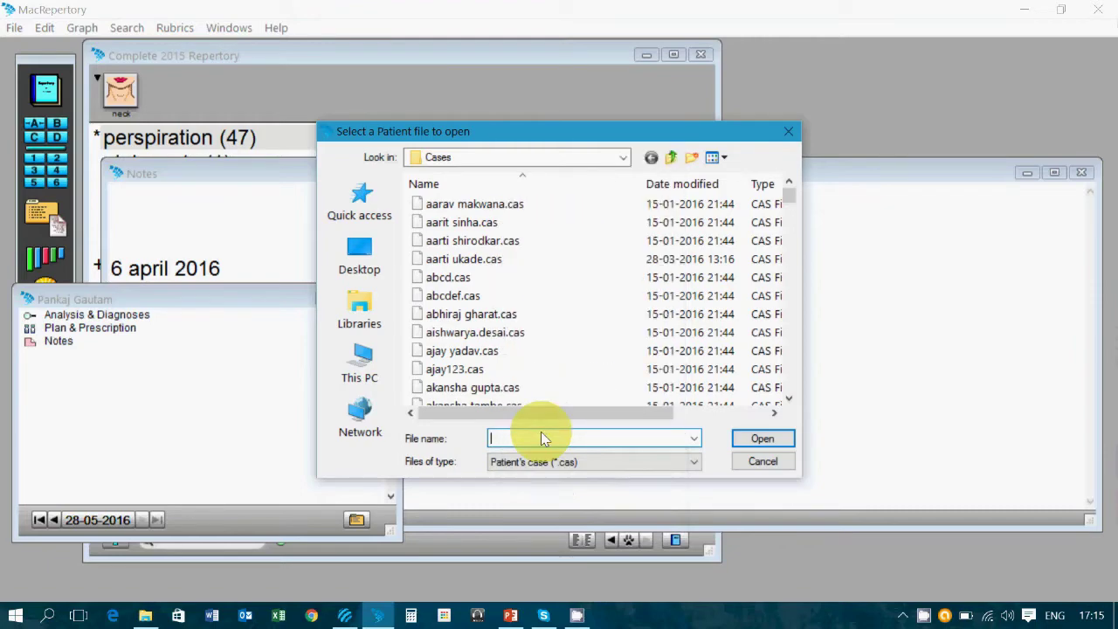
# Look up case files beginning with "kam" and choose a matching patient's .cas file as the one to open.
pyautogui.write('k')
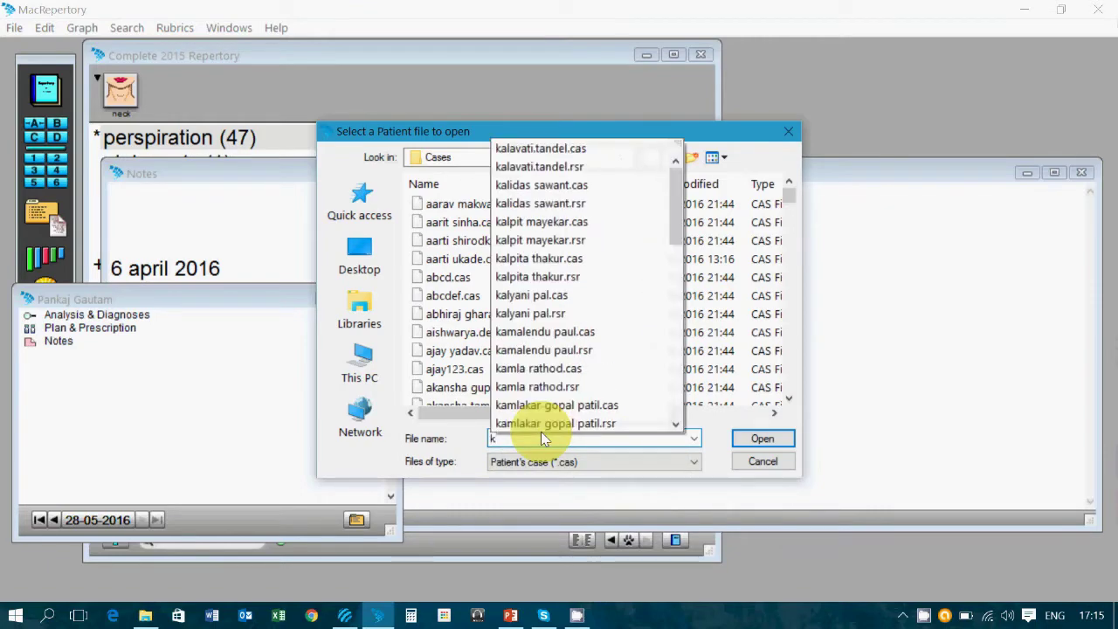
pyautogui.write('am')
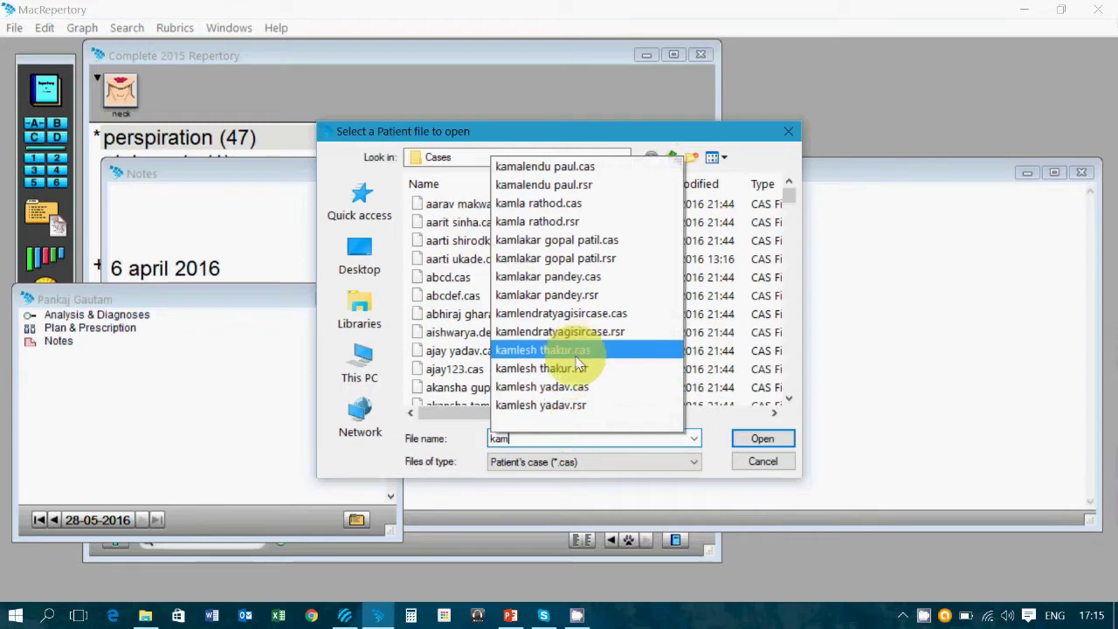
pyautogui.click(576, 351)
pyautogui.click(589, 441)
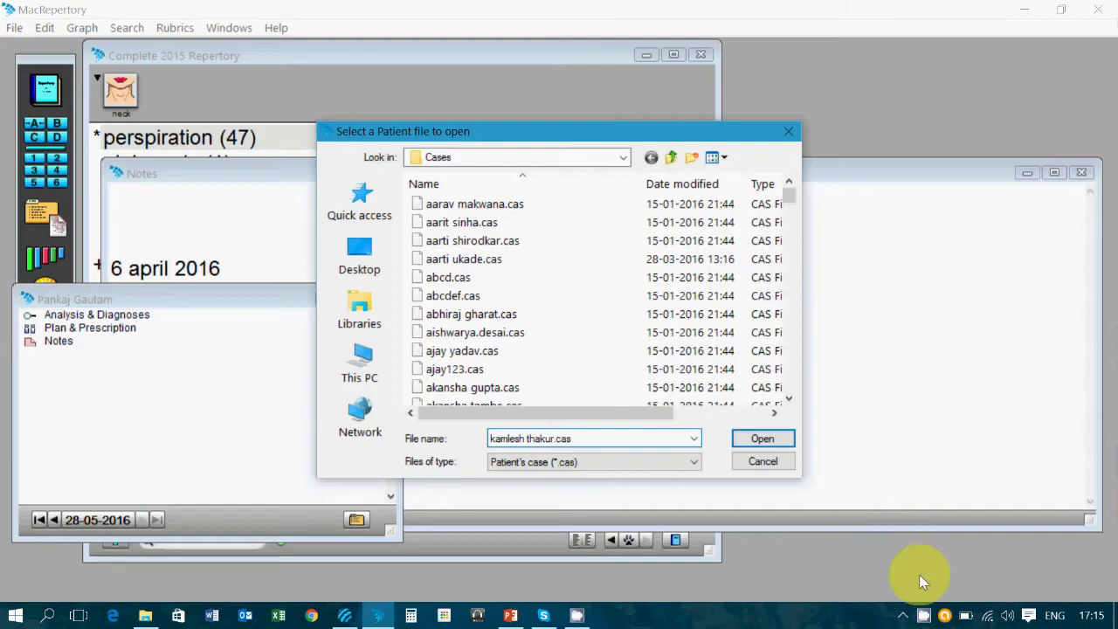
pyautogui.rightClick(923, 616)
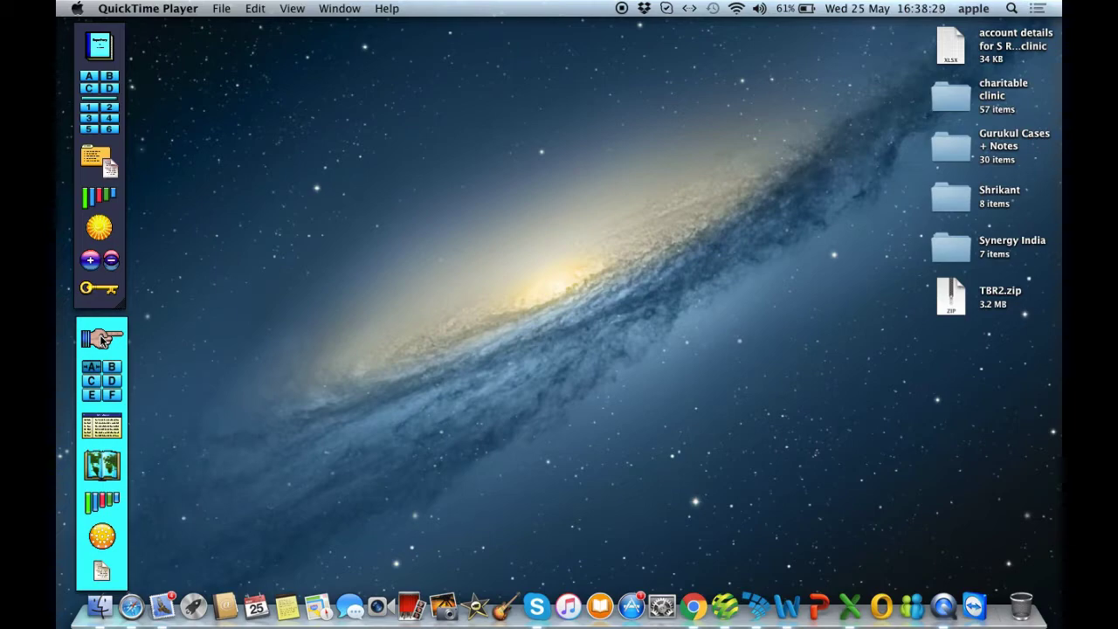
# Switch to ReferenceWorks, start a new search and run it for "fear" within 3 words of "dogs".
pyautogui.click(102, 339)
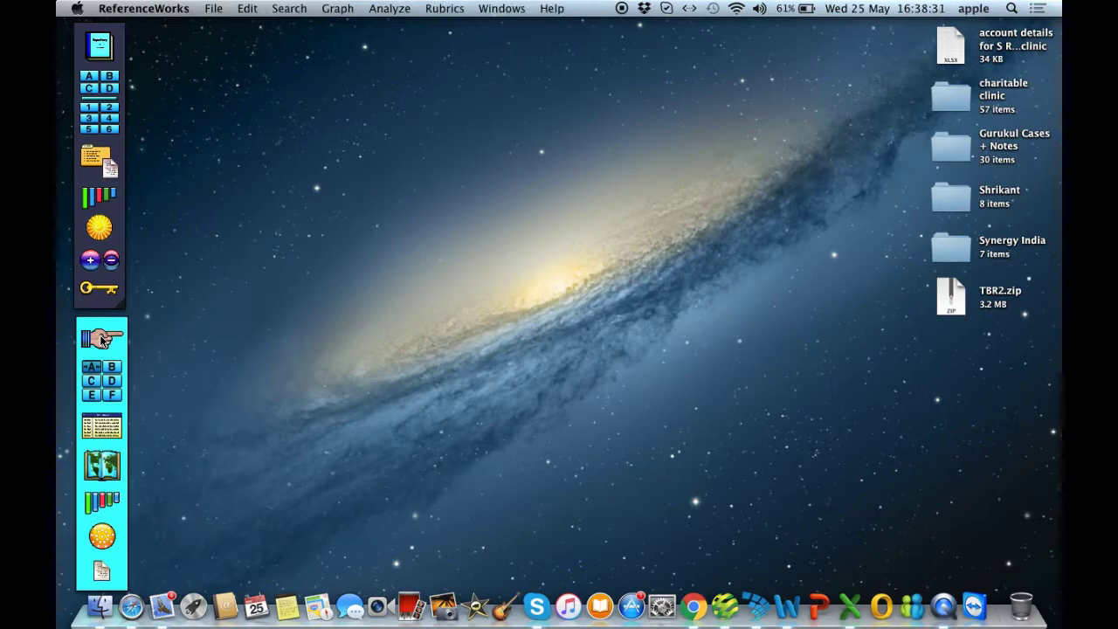
pyautogui.click(102, 339)
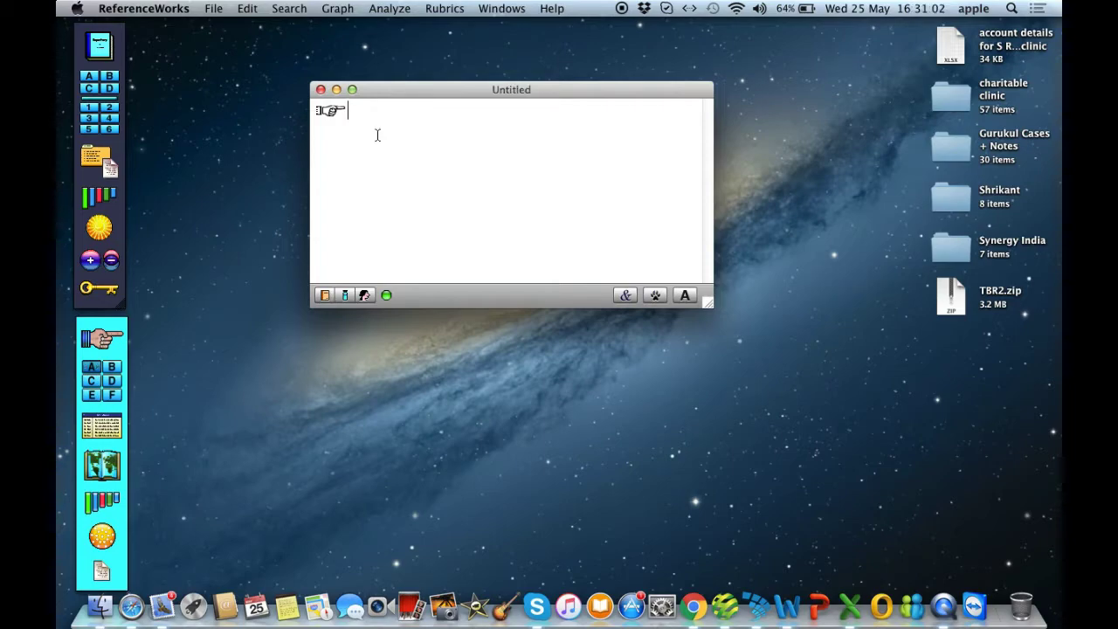
pyautogui.write('fear 3 dogs')
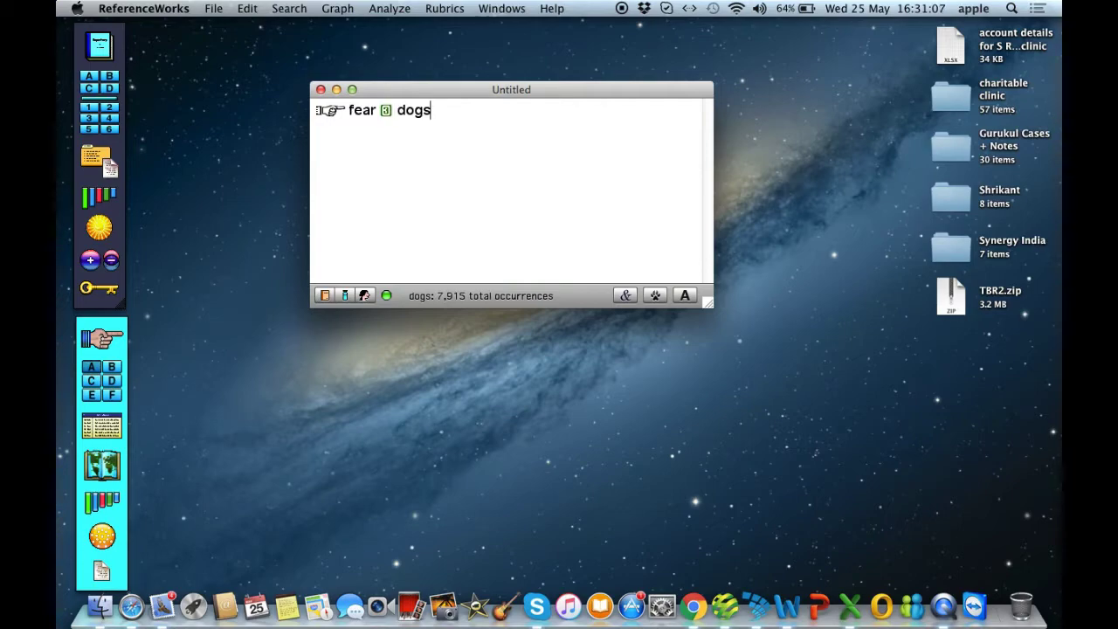
pyautogui.press('Return')
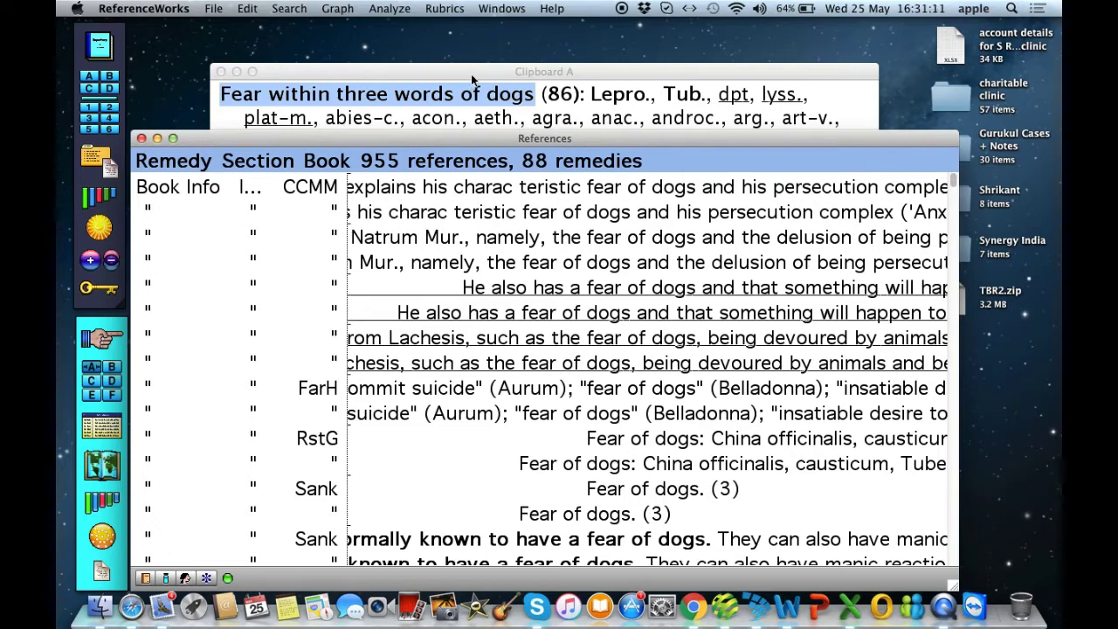
# Review the remedies in Clipboard A and the book passages in the References window, moving the windows so both can be seen.
pyautogui.click(558, 70)
pyautogui.moveTo(549, 73); pyautogui.dragTo(656, 97)
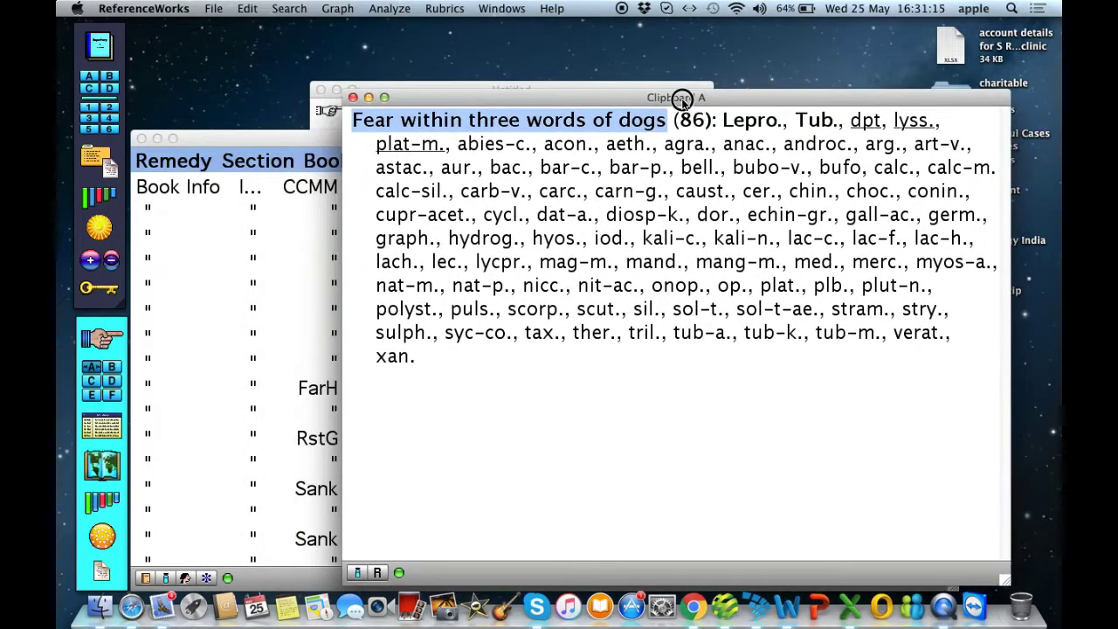
pyautogui.click(327, 209)
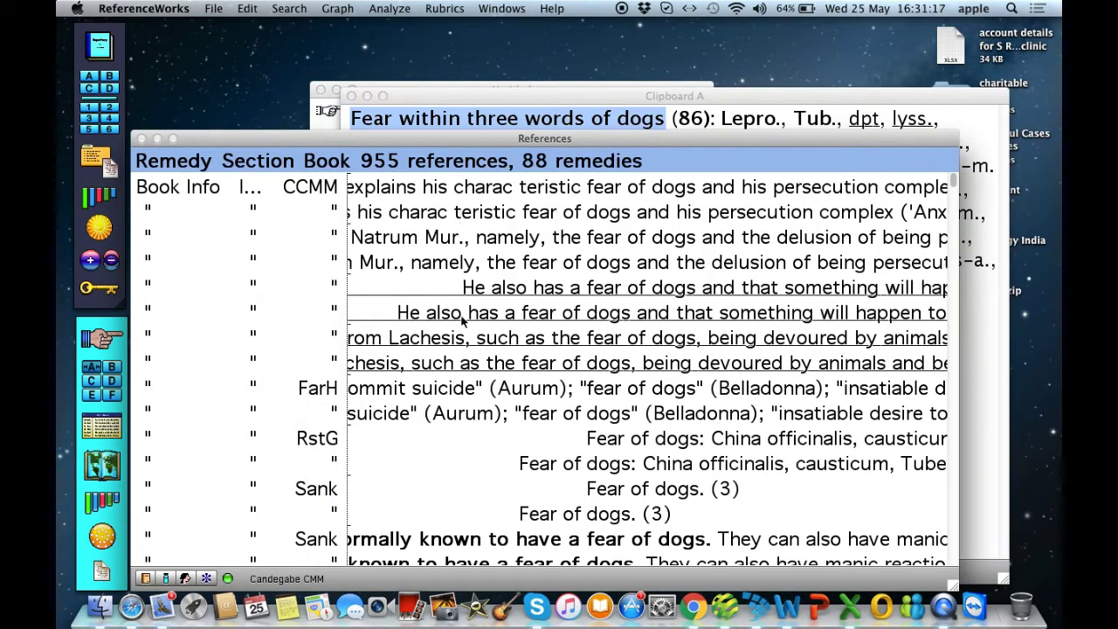
pyautogui.scroll(-5, 460, 313)
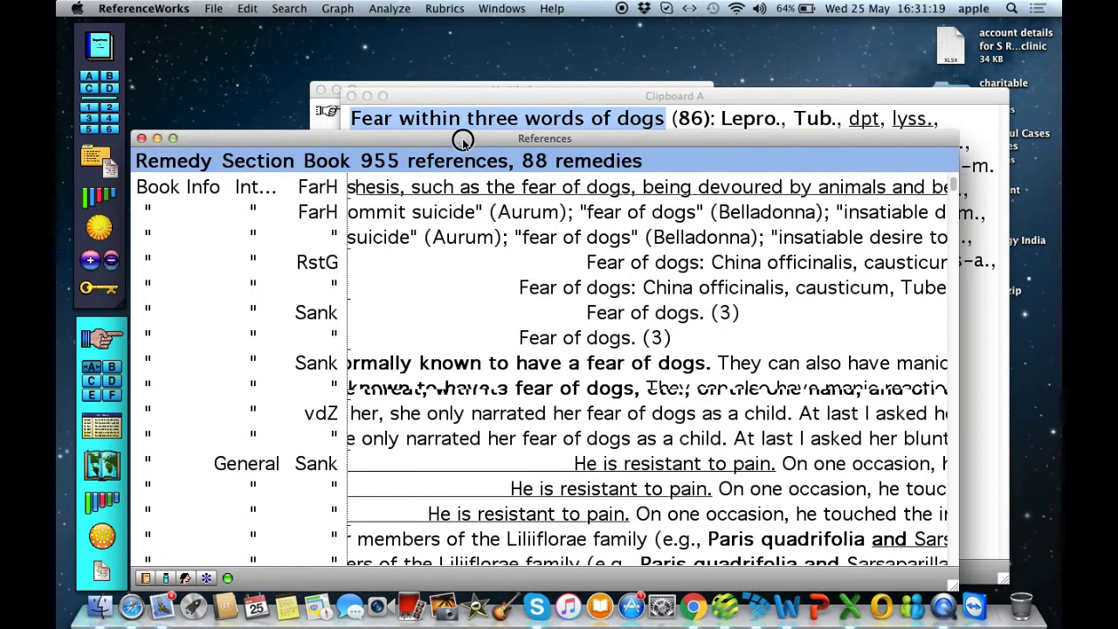
pyautogui.moveTo(462, 140); pyautogui.dragTo(488, 138)
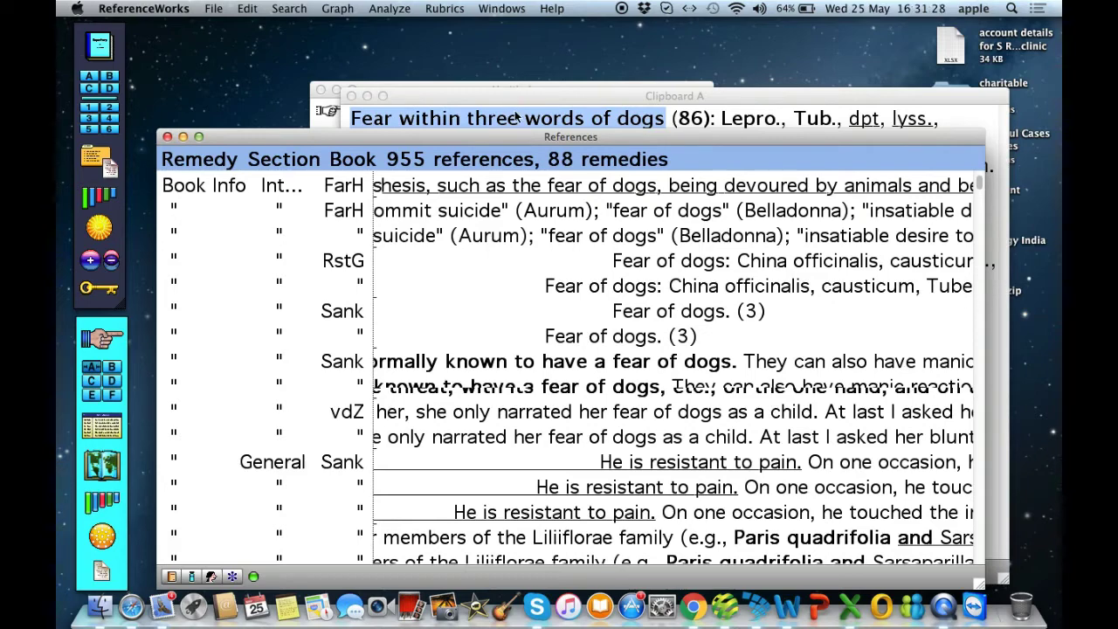
# Start saving the dogs search and name the file "test-case".
pyautogui.click(515, 118)
pyautogui.click(315, 139)
pyautogui.press('super+s')
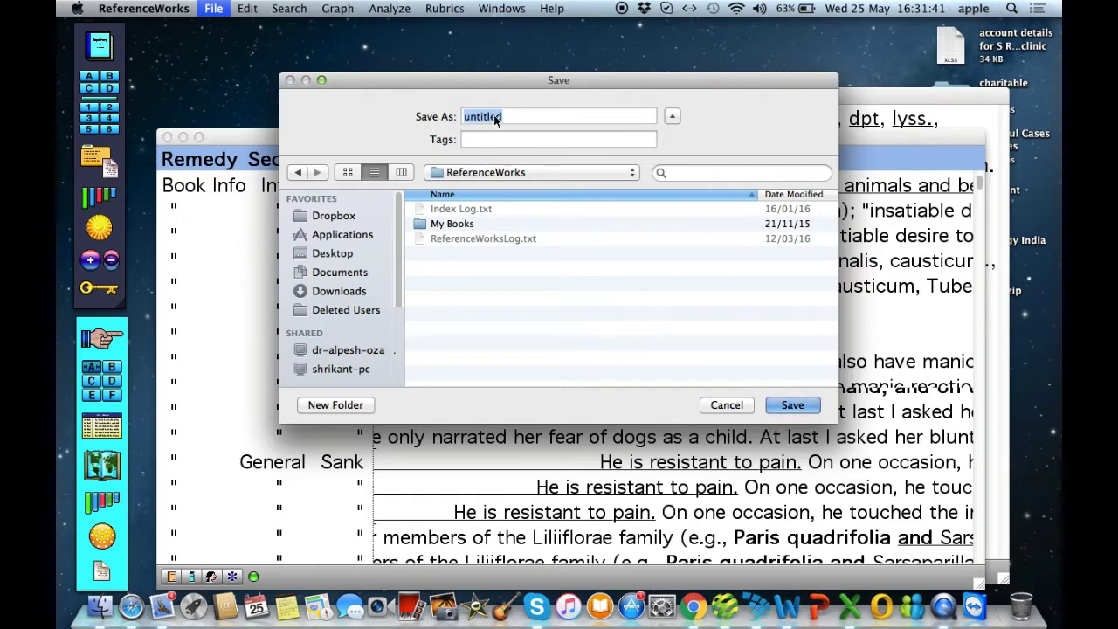
pyautogui.press('BackSpace')
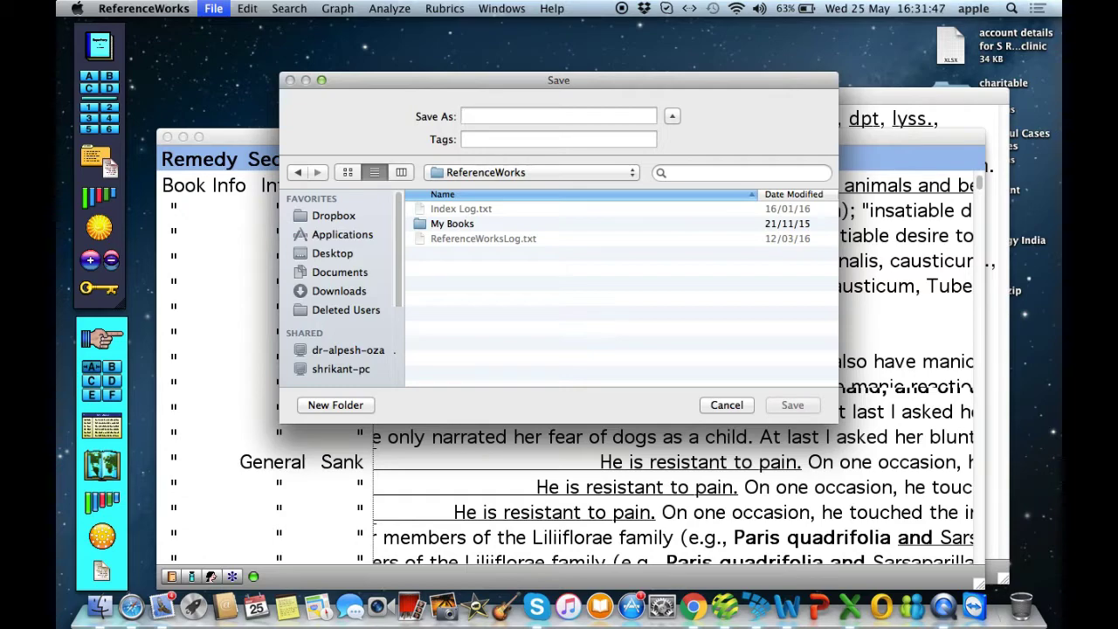
pyautogui.write('test')
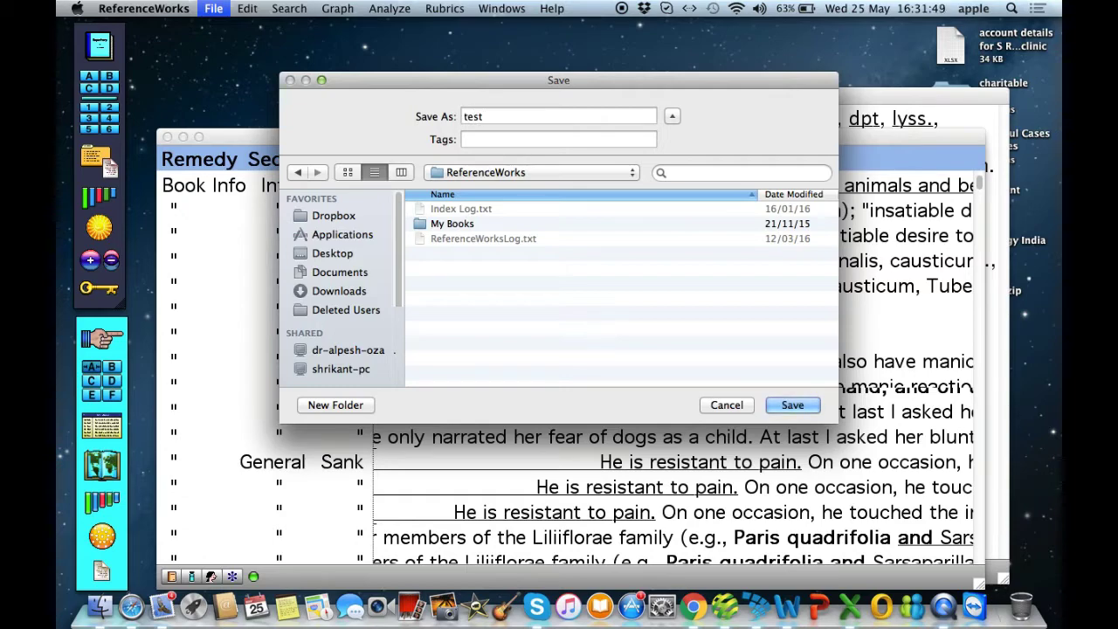
pyautogui.write('-case')
# Set the save location to the ReferenceWorks folder inside Documents > Synergy Homeopathic.
pyautogui.click(368, 275)
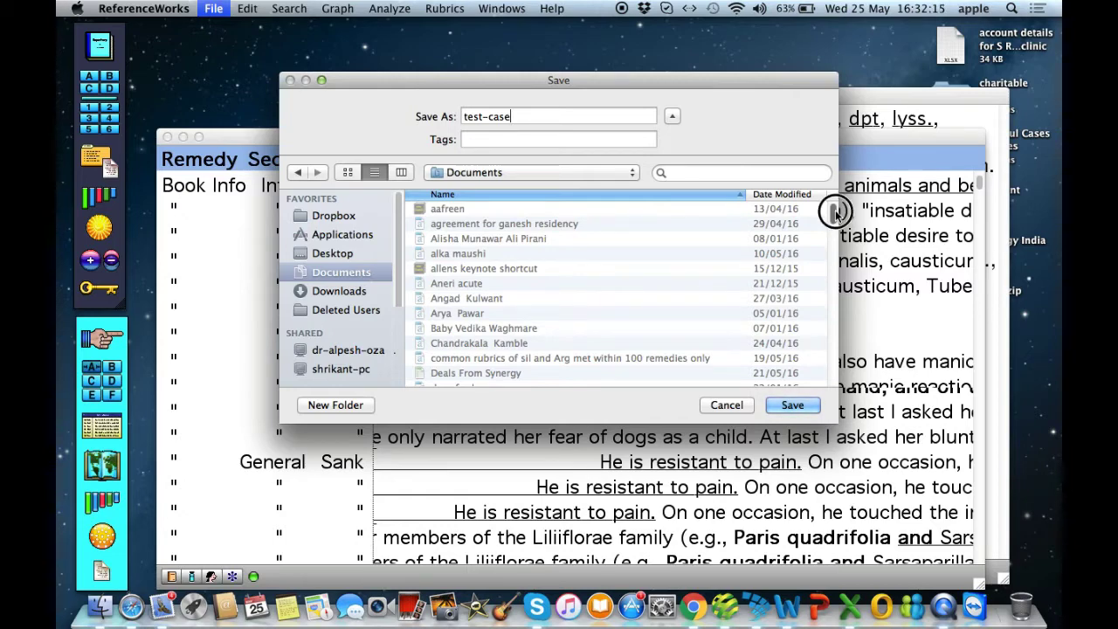
pyautogui.moveTo(831, 207); pyautogui.dragTo(828, 363)
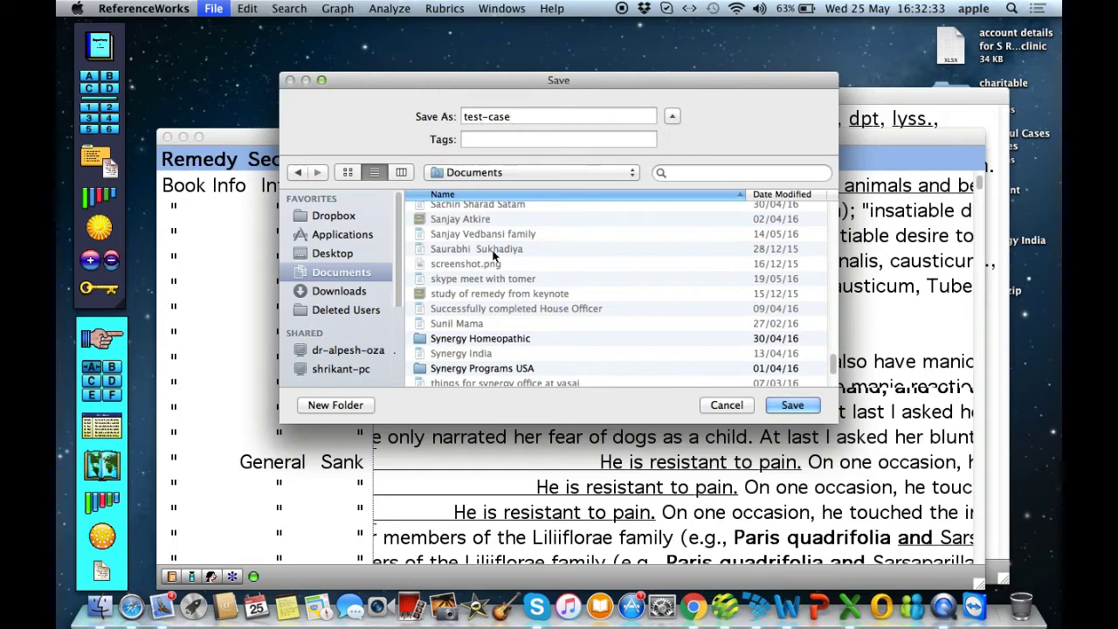
pyautogui.doubleClick(492, 340)
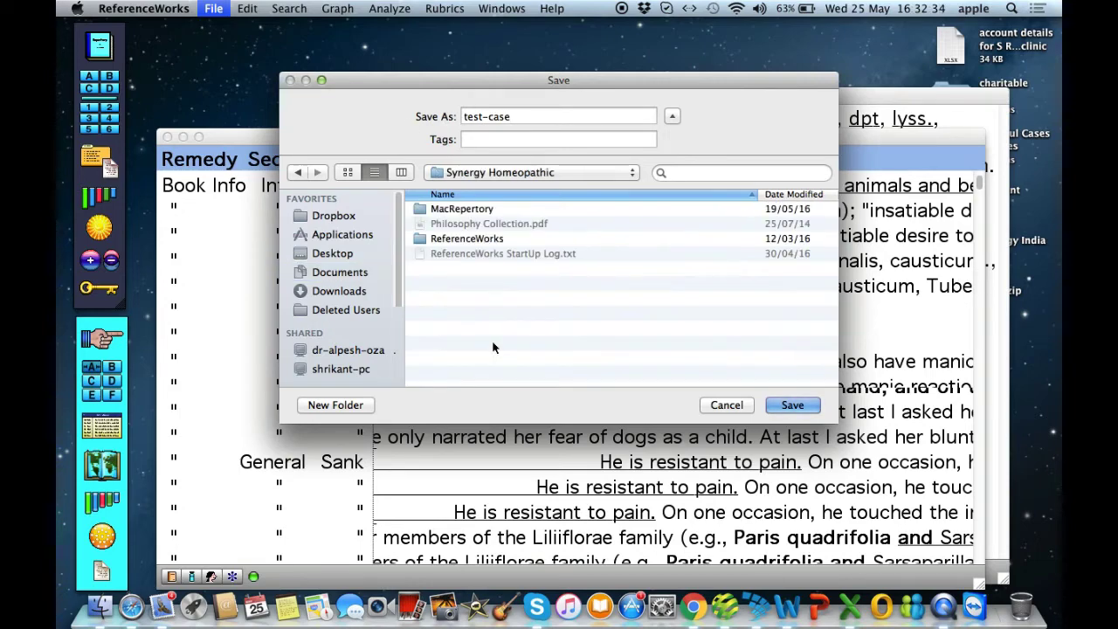
pyautogui.doubleClick(476, 241)
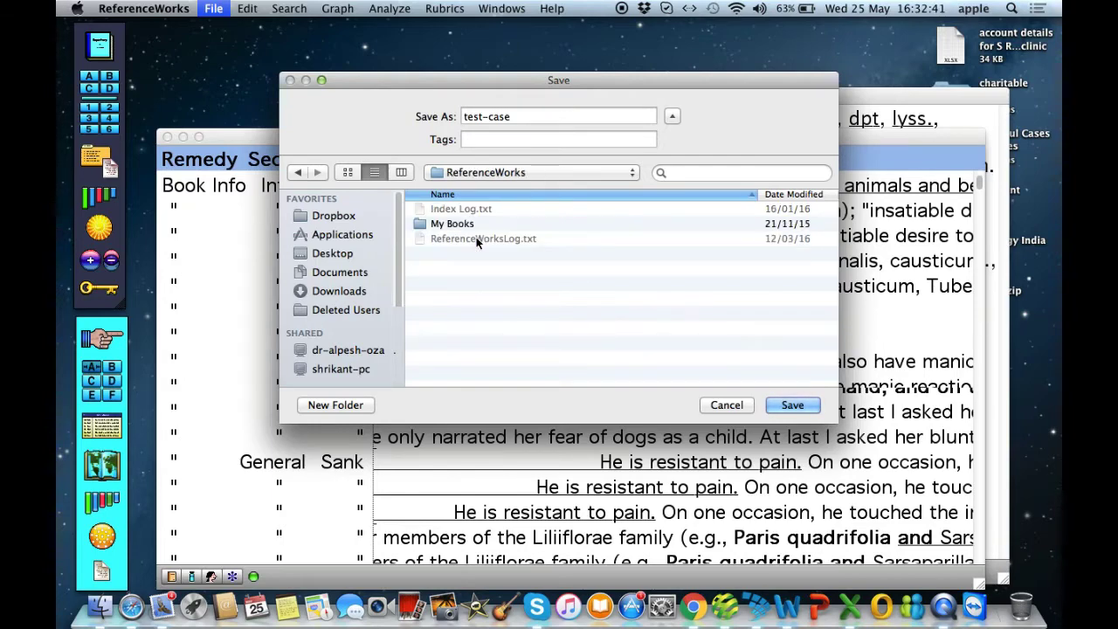
# Create a new folder named "Rw Cases" inside the ReferenceWorks folder and save the search in it.
pyautogui.click(368, 406)
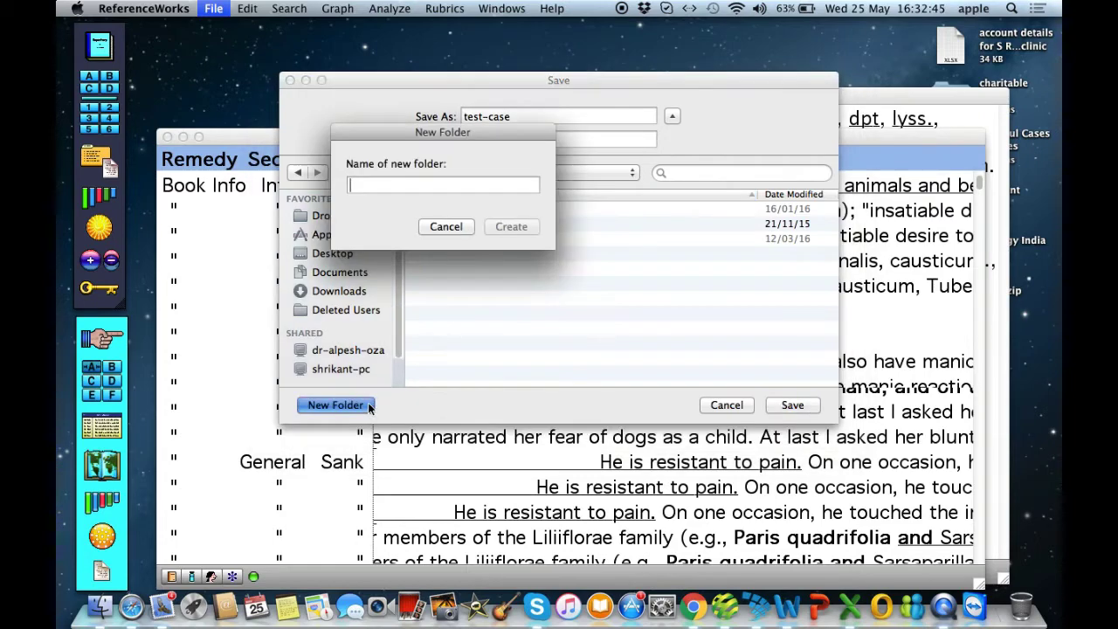
pyautogui.write('R')
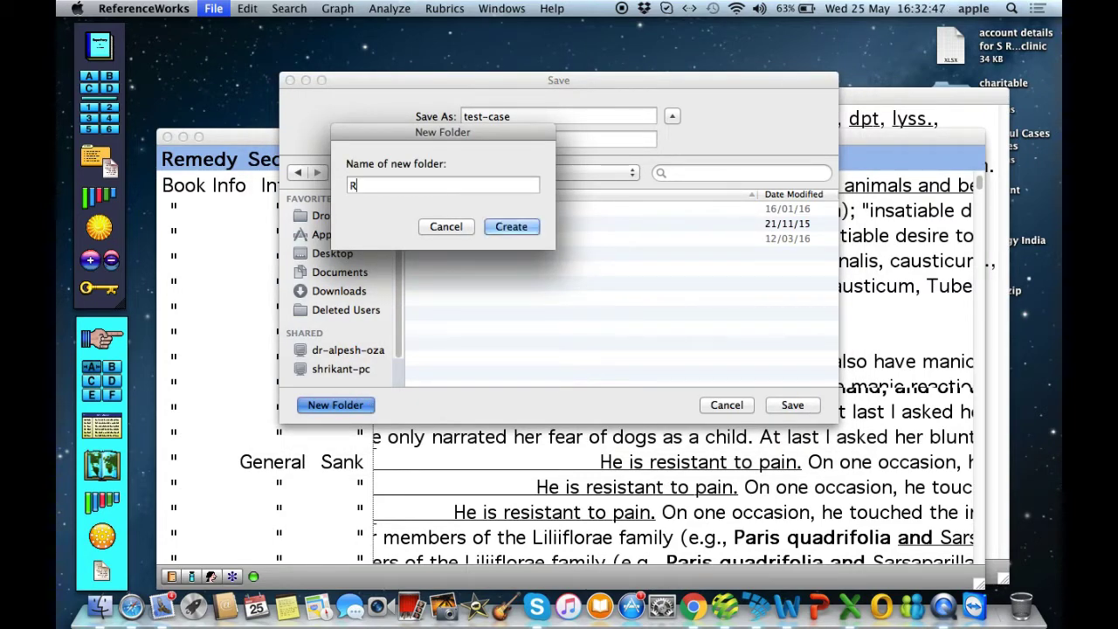
pyautogui.write('w Cases')
pyautogui.click(514, 228)
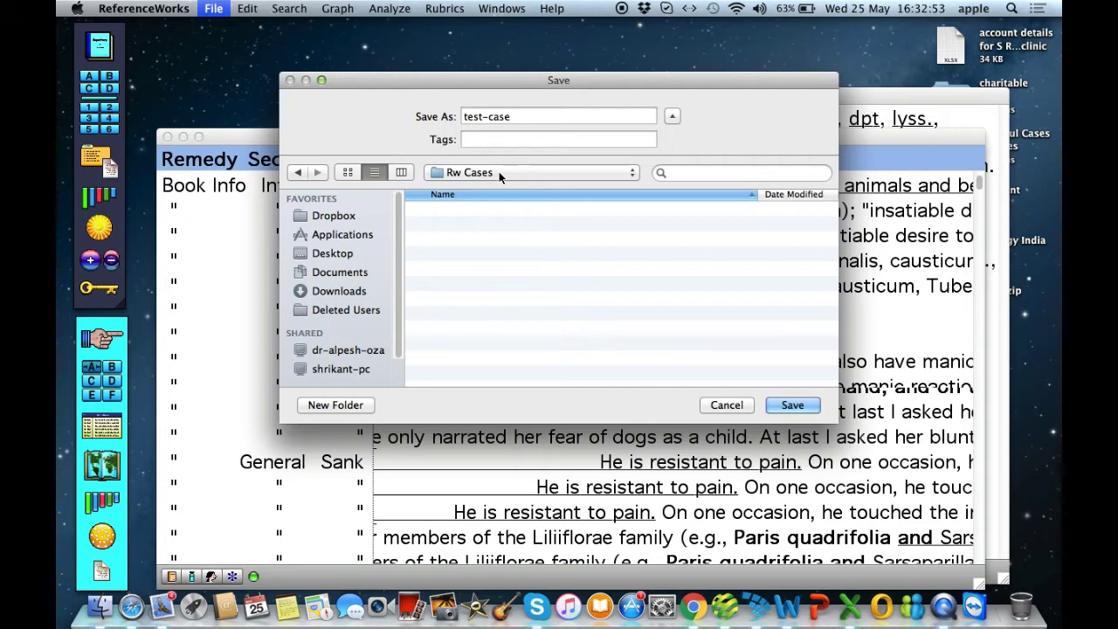
pyautogui.click(791, 407)
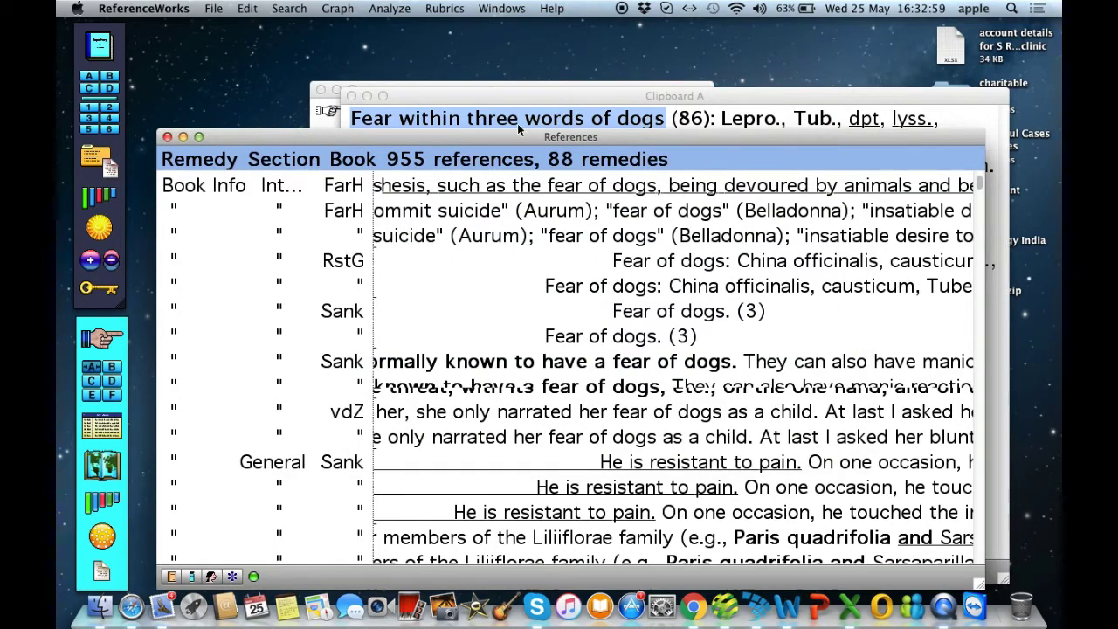
# Move Clipboard A aside, bring the test-case search window forward and delete its whole search text.
pyautogui.moveTo(482, 99); pyautogui.dragTo(521, 109)
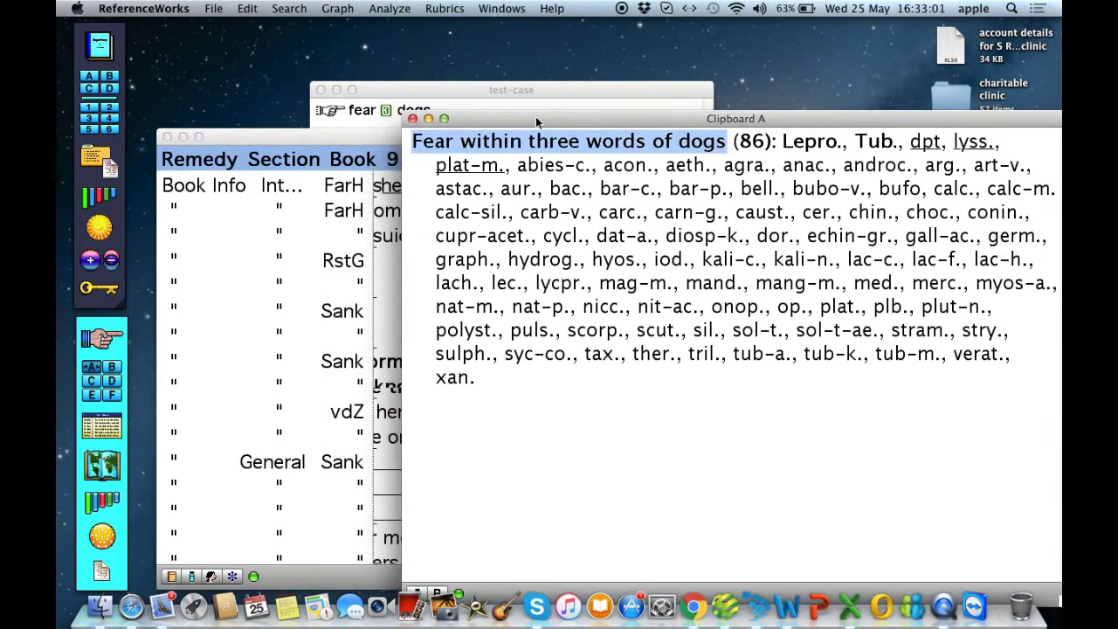
pyautogui.click(522, 108)
pyautogui.click(492, 109)
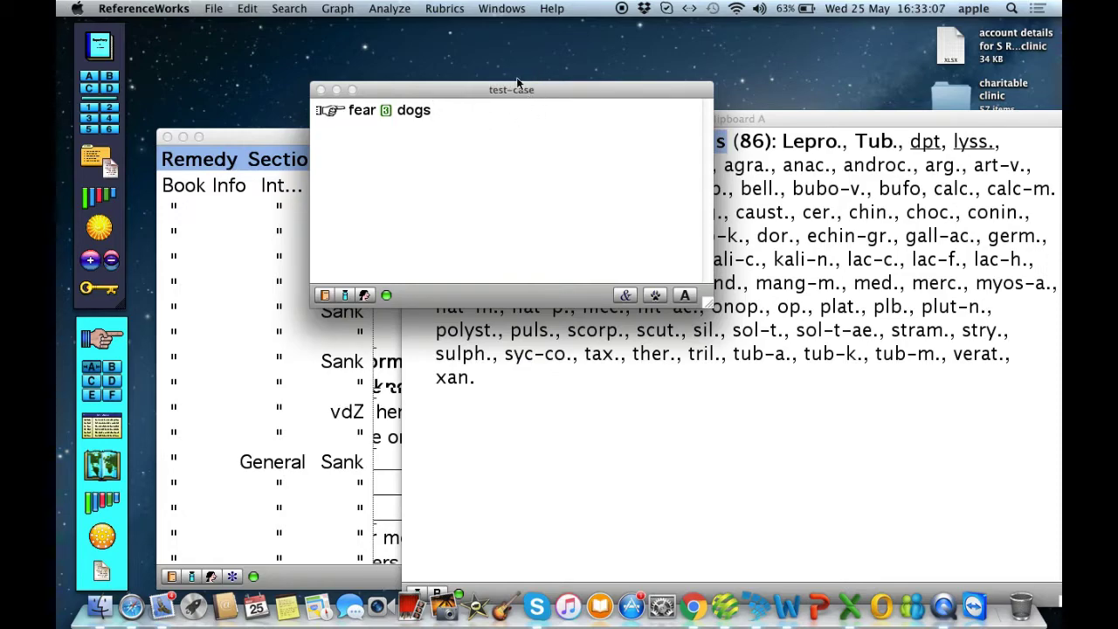
pyautogui.press('BackSpace')
pyautogui.press('BackSpace')
pyautogui.press('BackSpace')
pyautogui.press('BackSpace')
pyautogui.press('BackSpace')
pyautogui.press('BackSpace')
pyautogui.press('BackSpace')
pyautogui.press('BackSpace')
pyautogui.press('BackSpace')
pyautogui.press('BackSpace')
pyautogui.press('BackSpace')
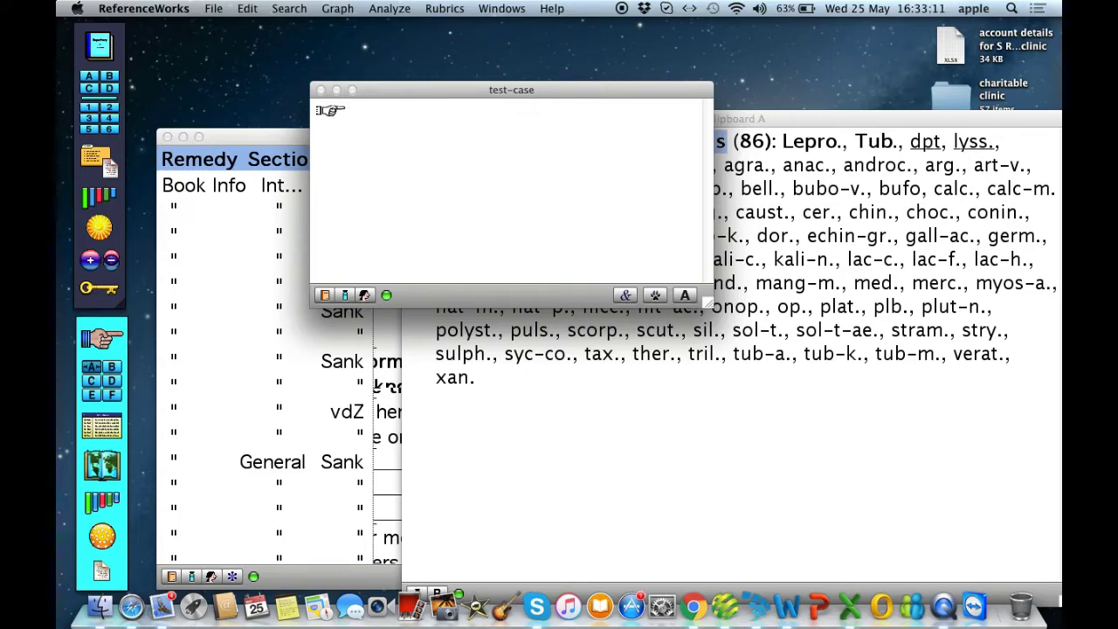
# Close the test-case search window and the Clipboard A window.
pyautogui.click(321, 89)
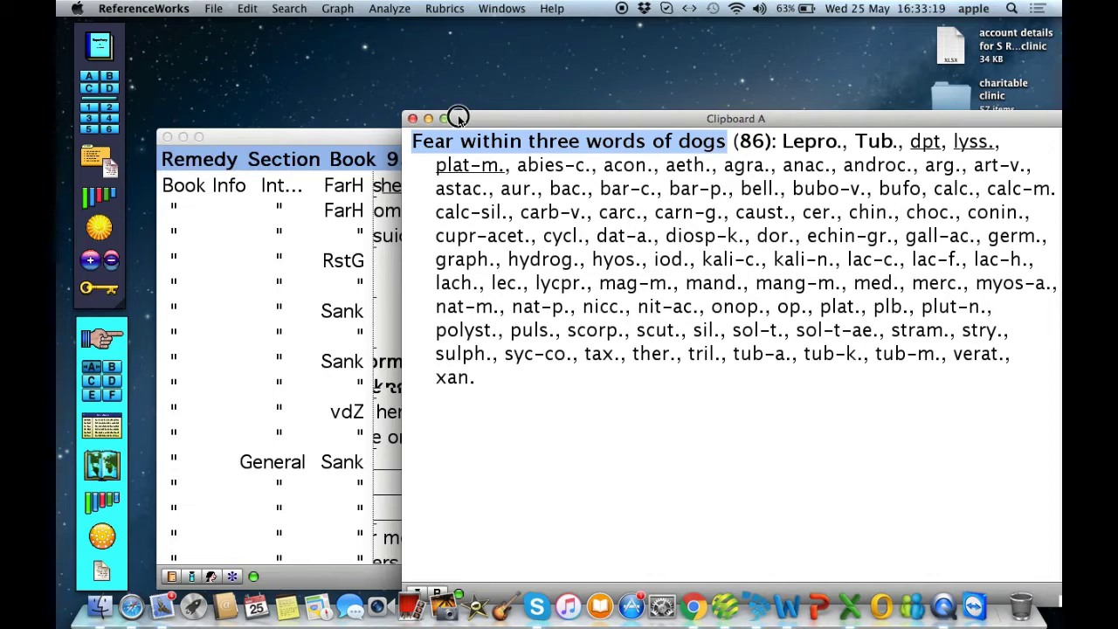
pyautogui.moveTo(458, 120); pyautogui.dragTo(360, 68)
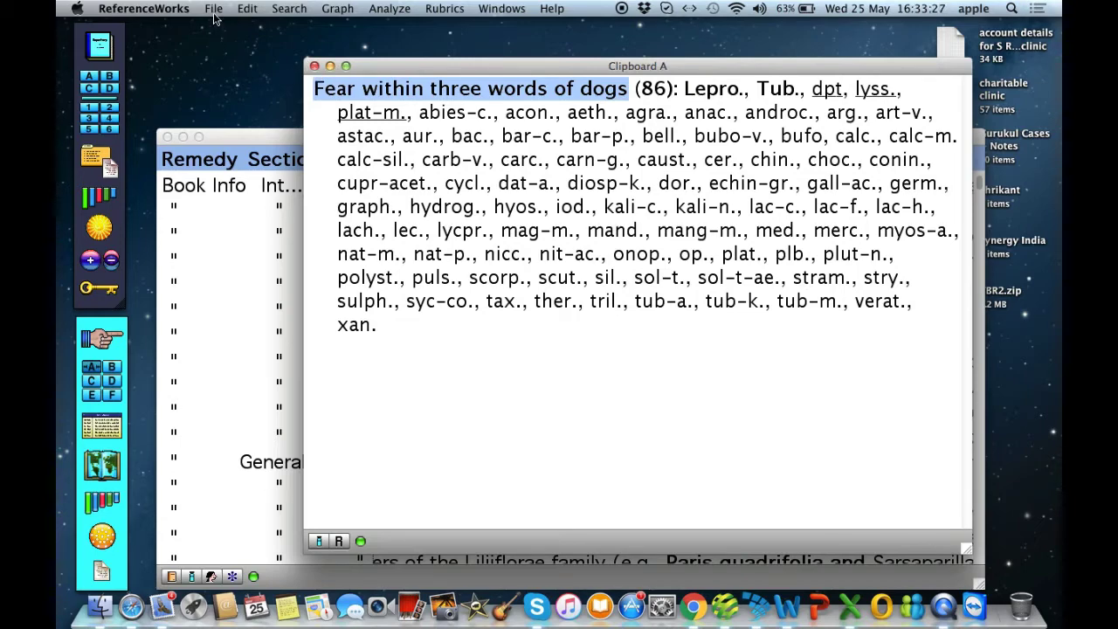
pyautogui.click(315, 66)
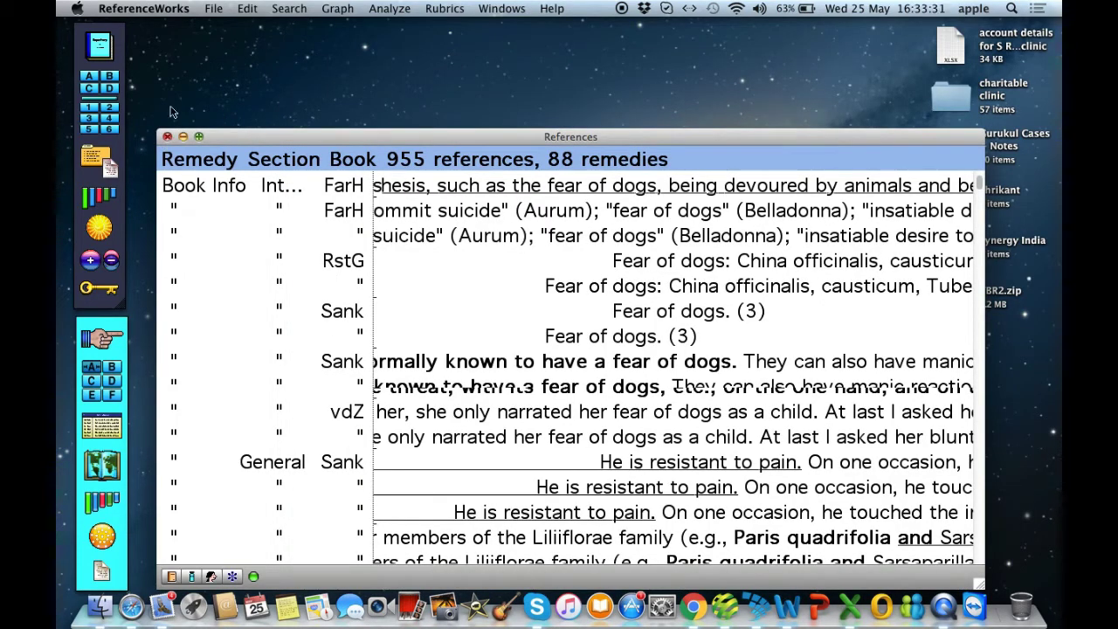
# Start opening a saved search and browse to the Synergy Homeopathic folder inside Documents.
pyautogui.click(218, 9)
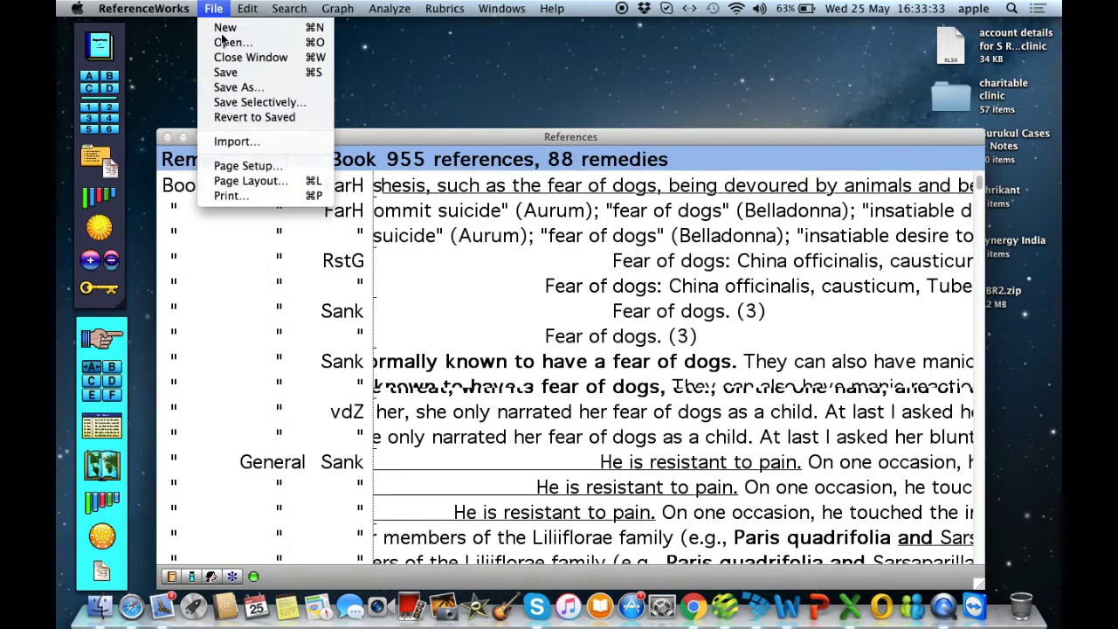
pyautogui.click(229, 42)
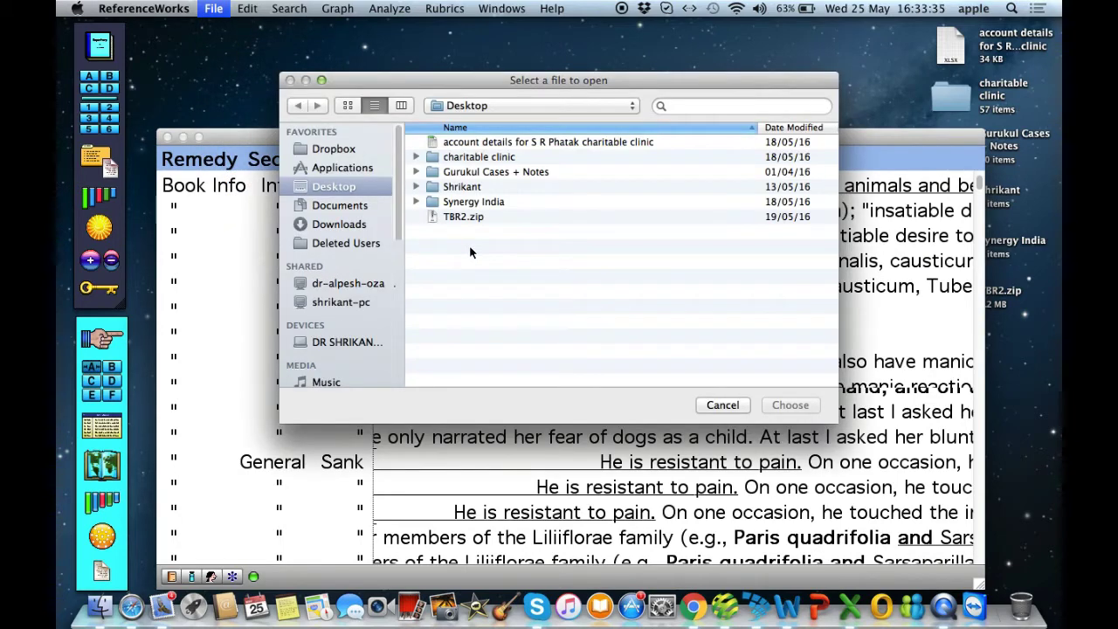
pyautogui.click(348, 208)
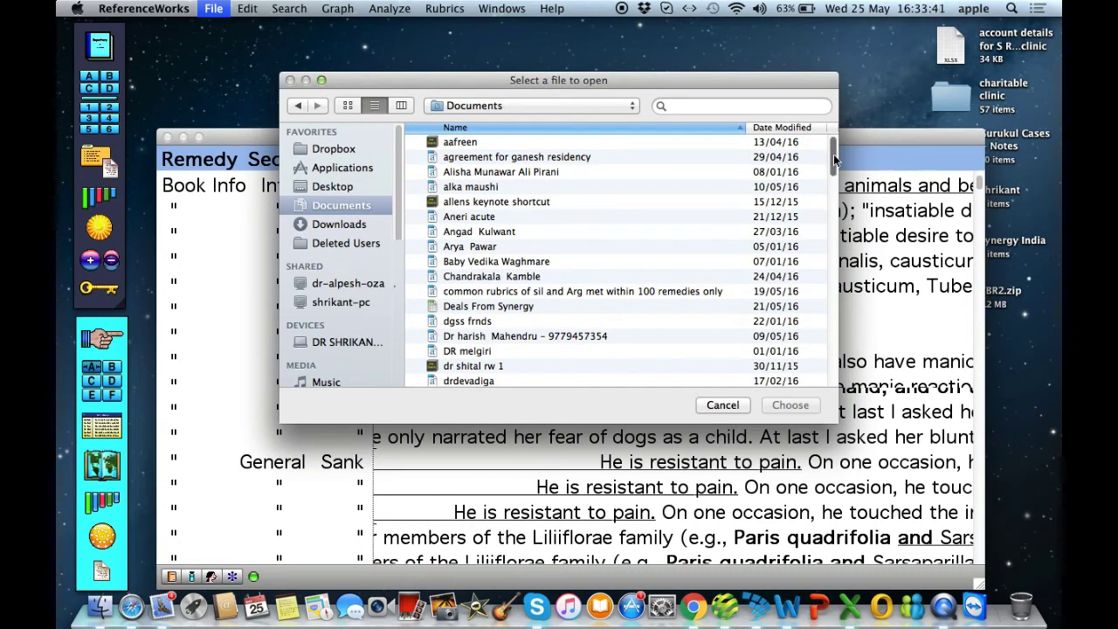
pyautogui.moveTo(834, 154); pyautogui.dragTo(845, 355)
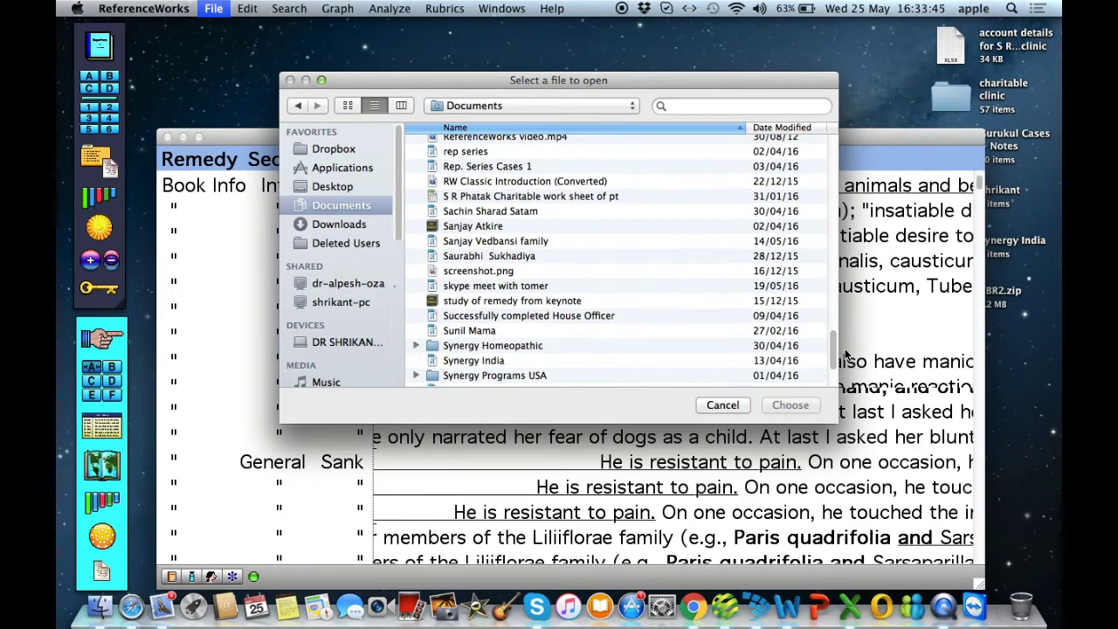
pyautogui.doubleClick(547, 345)
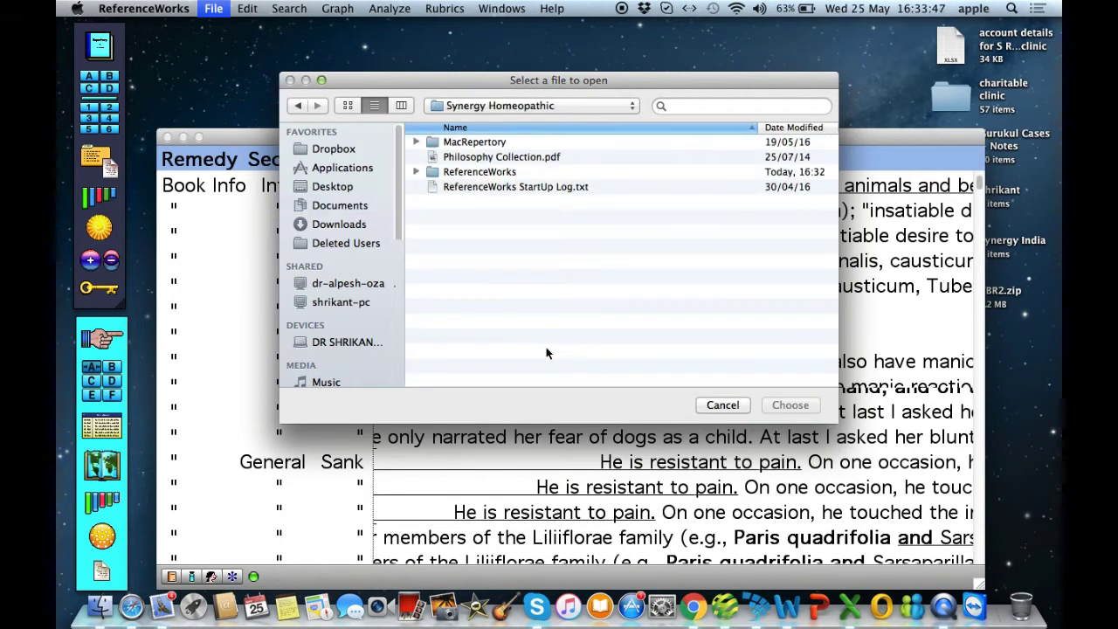
# Locate the test-case search in the Rw Cases folder inside ReferenceWorks, and leave the file dialog without opening it.
pyautogui.doubleClick(487, 172)
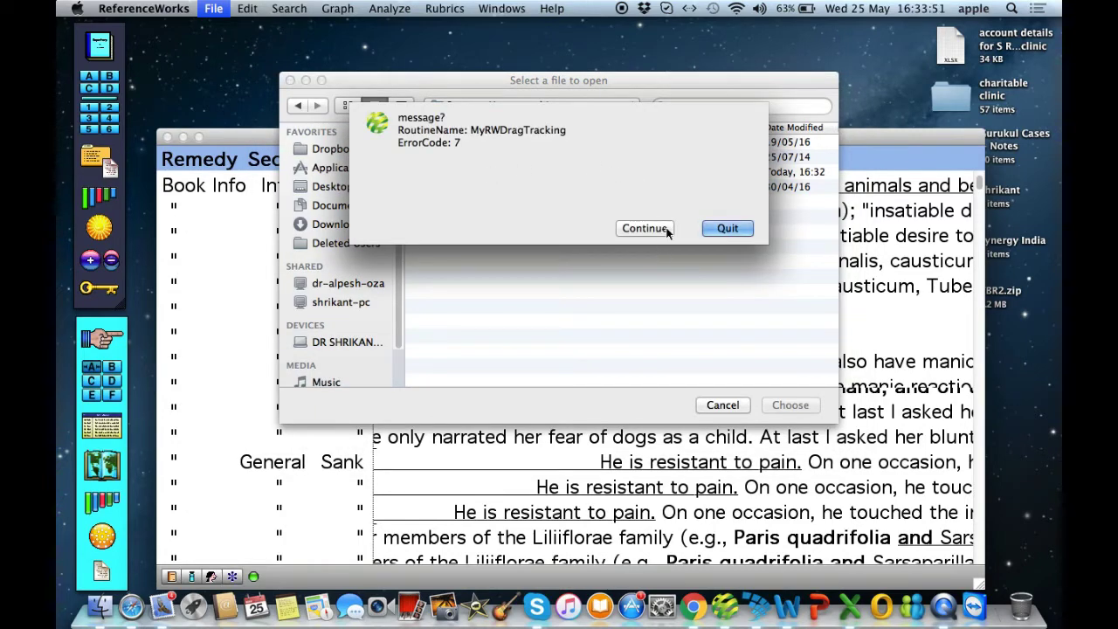
pyautogui.click(644, 229)
pyautogui.doubleClick(503, 174)
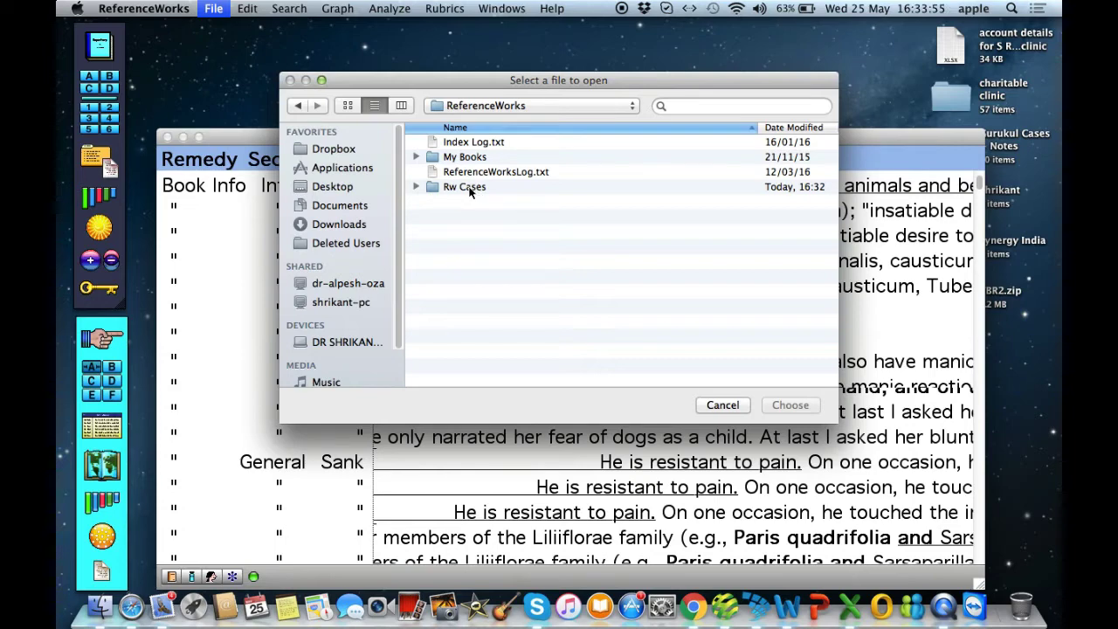
pyautogui.doubleClick(469, 187)
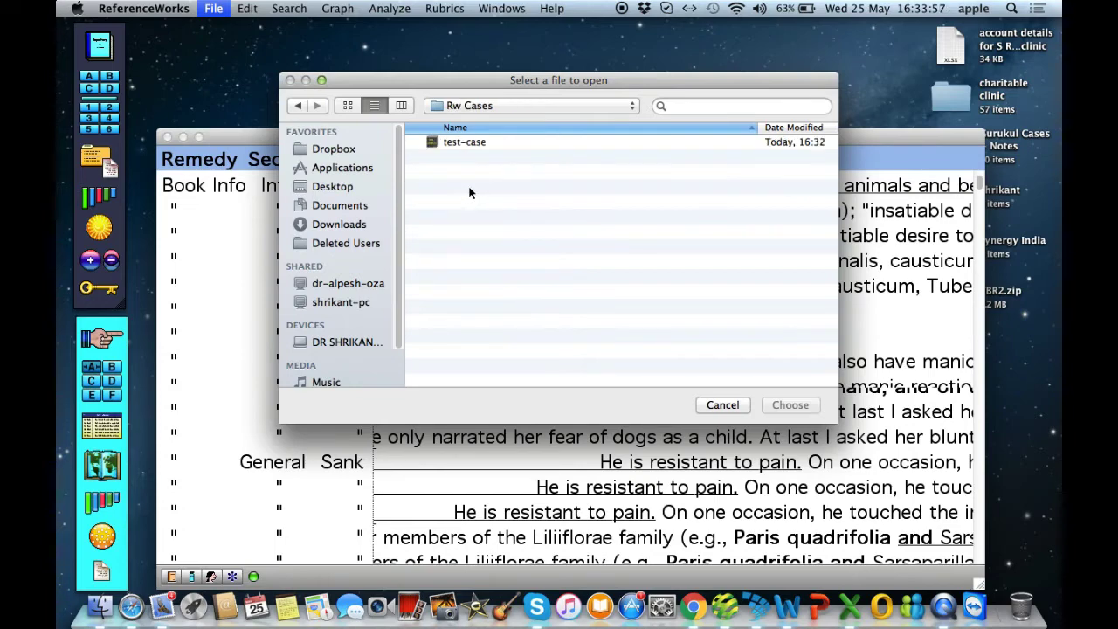
pyautogui.click(471, 141)
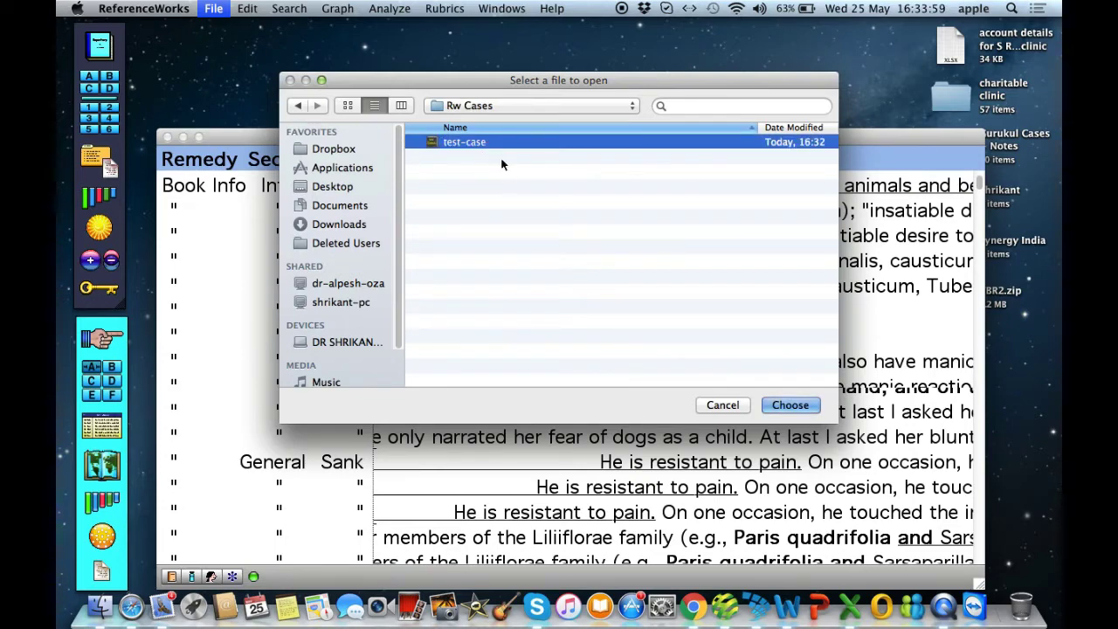
pyautogui.click(738, 406)
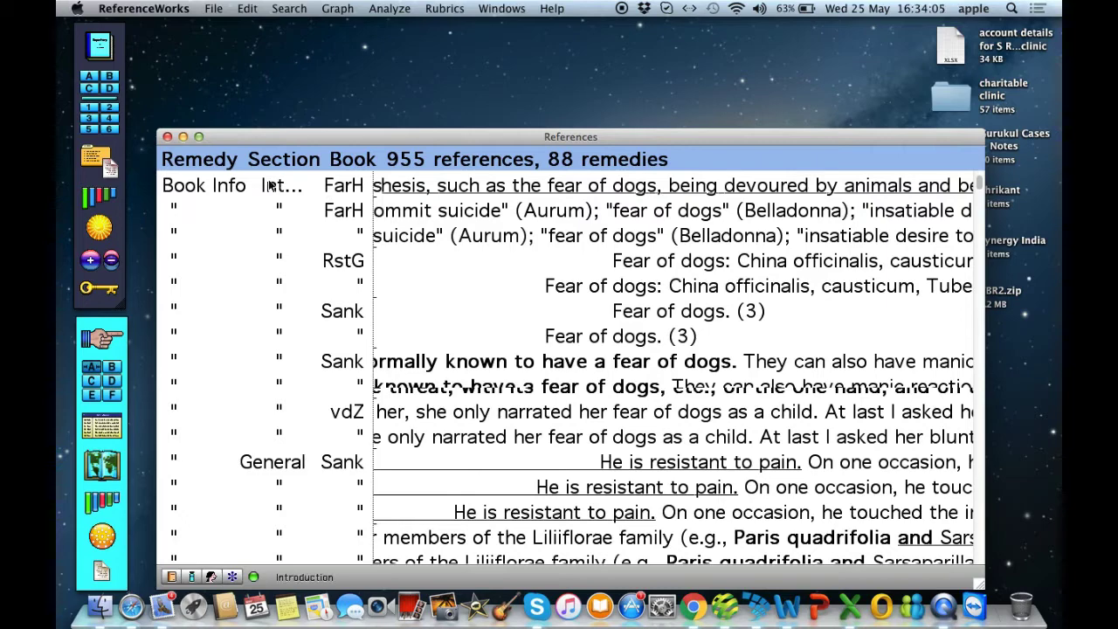
# Switch to MacRepertory, open the Complete 2015 Repertory and go to its Mind section.
pyautogui.click(103, 52)
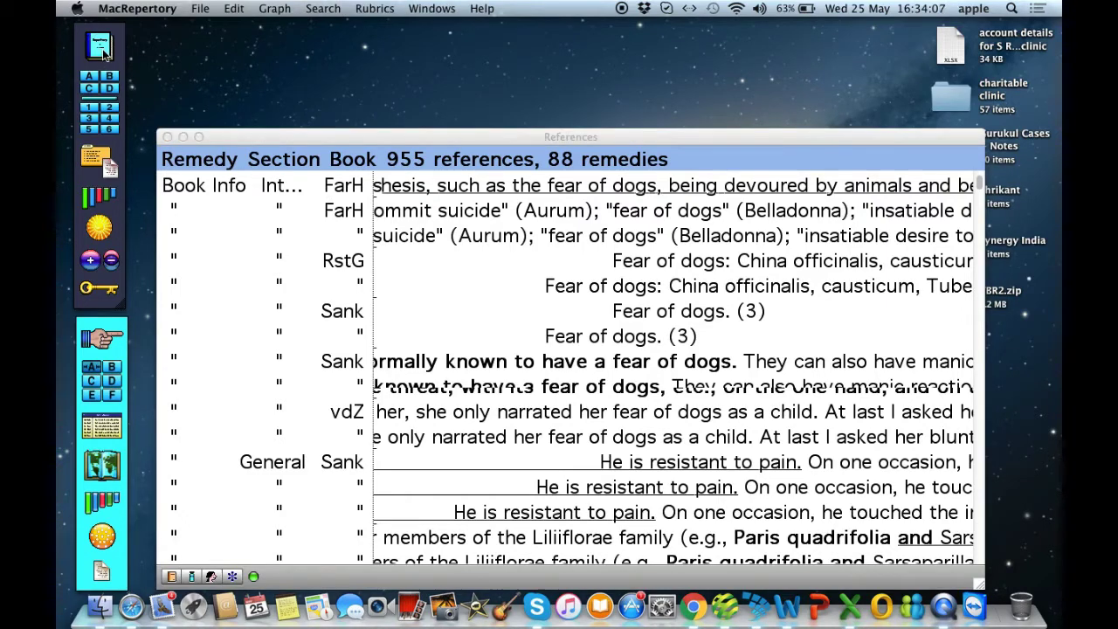
pyautogui.click(103, 53)
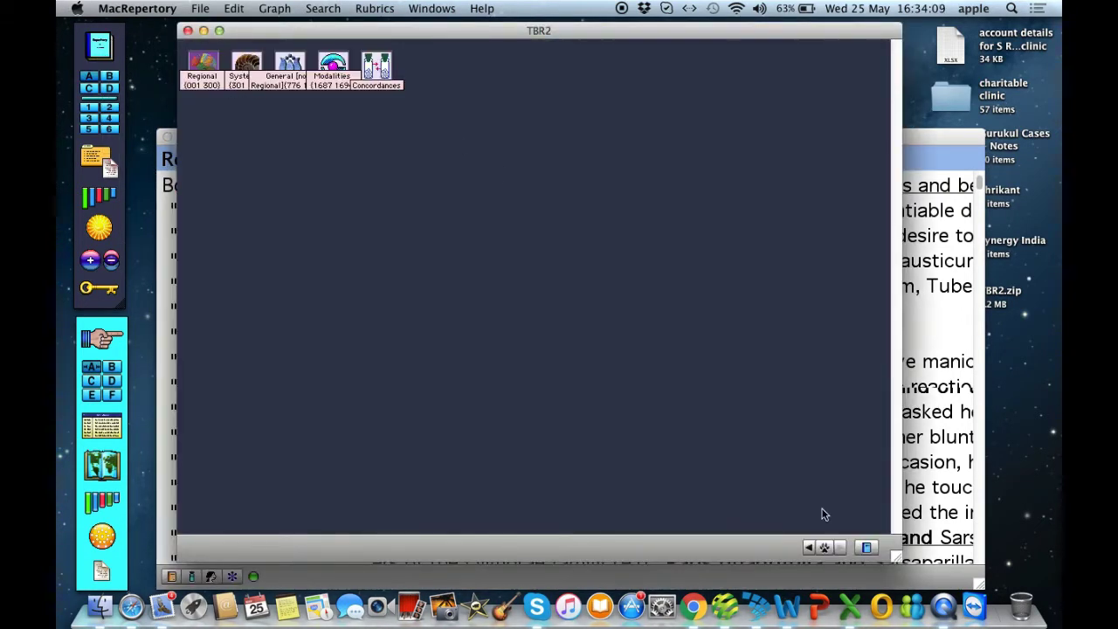
pyautogui.click(867, 547)
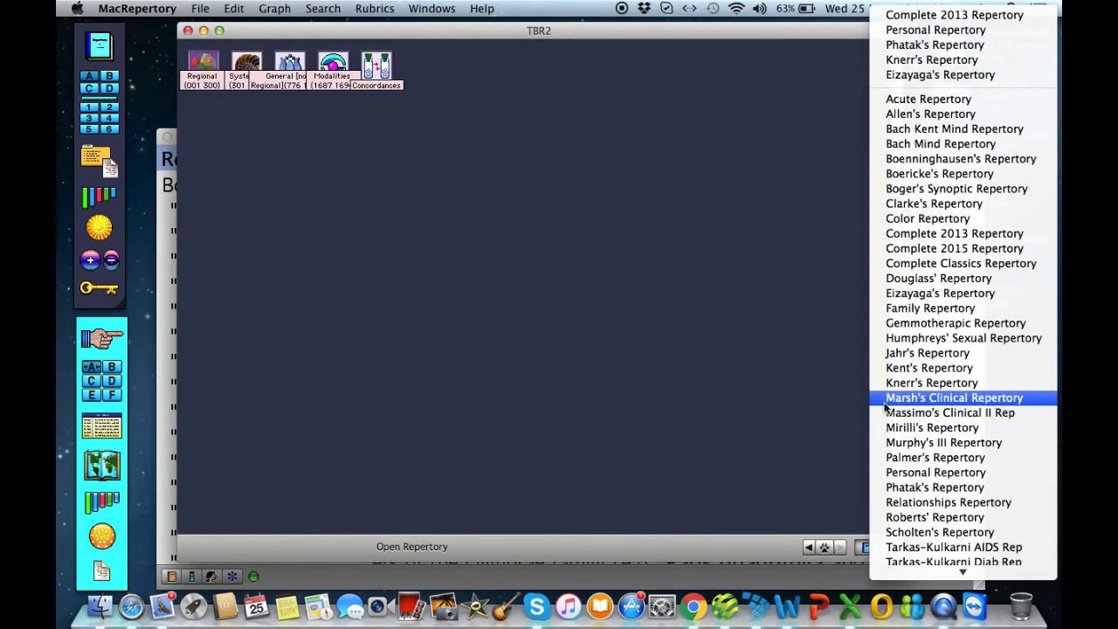
pyautogui.click(900, 249)
pyautogui.click(199, 68)
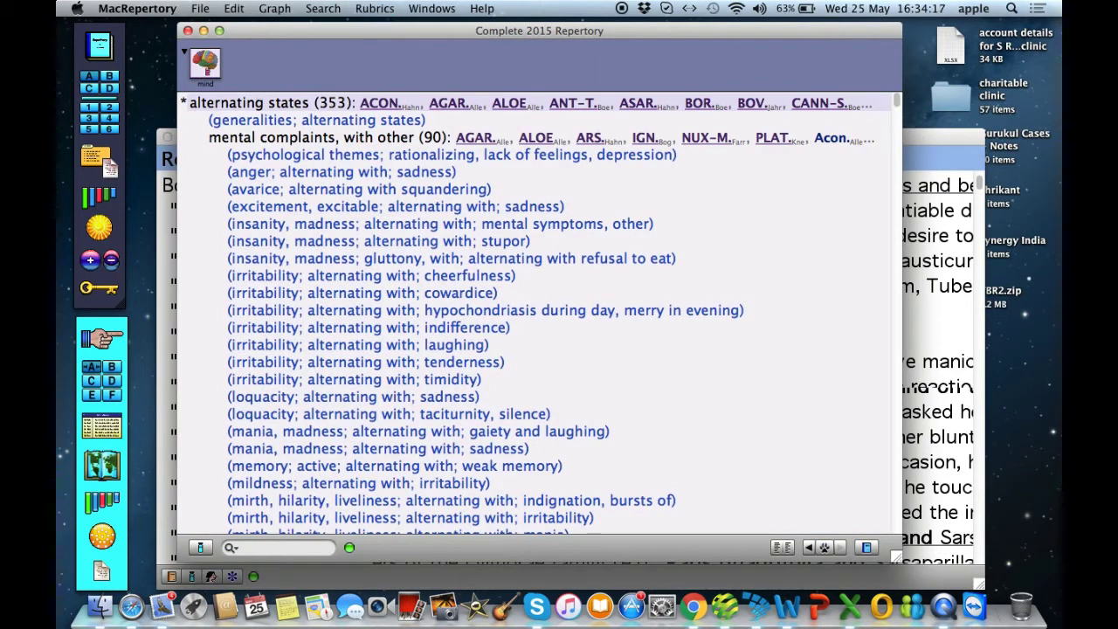
# Hide the remedies beside the rubrics and add the Mind rubric "anxiety; alone, being" to Clipboard A.
pyautogui.press('super+r')
pyautogui.press('super+r')
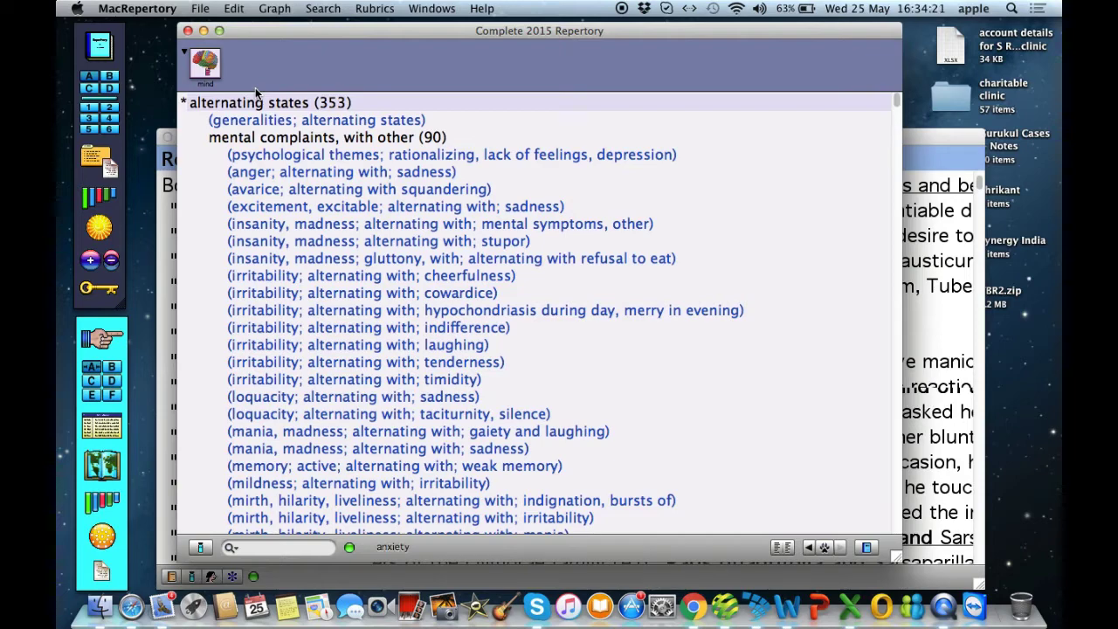
pyautogui.press('Down')
pyautogui.press('Down')
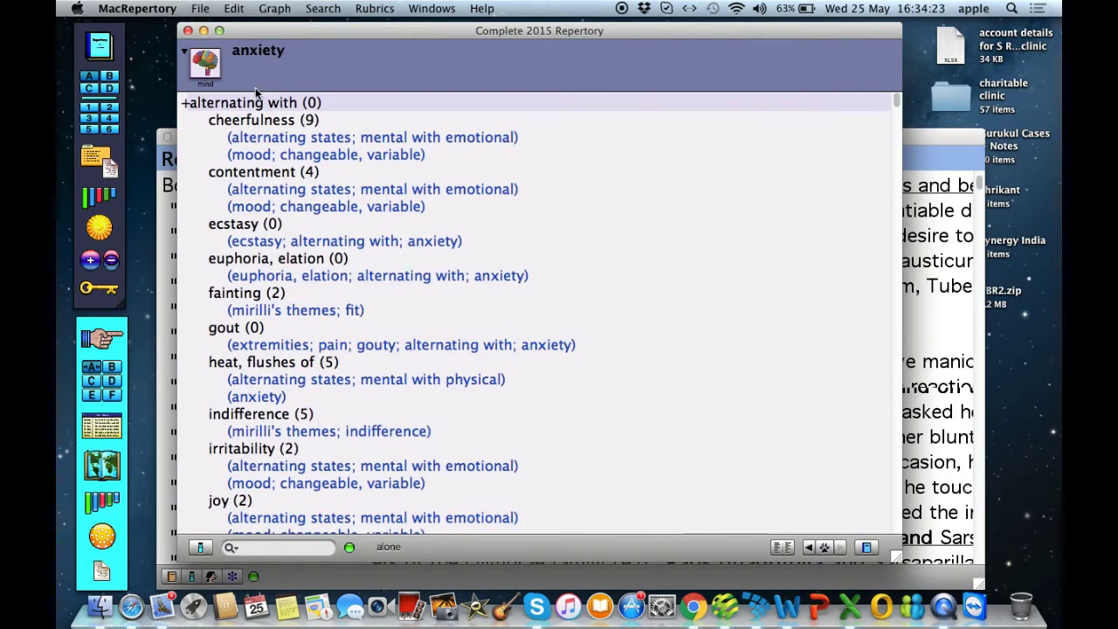
pyautogui.press('Down')
pyautogui.click(203, 103)
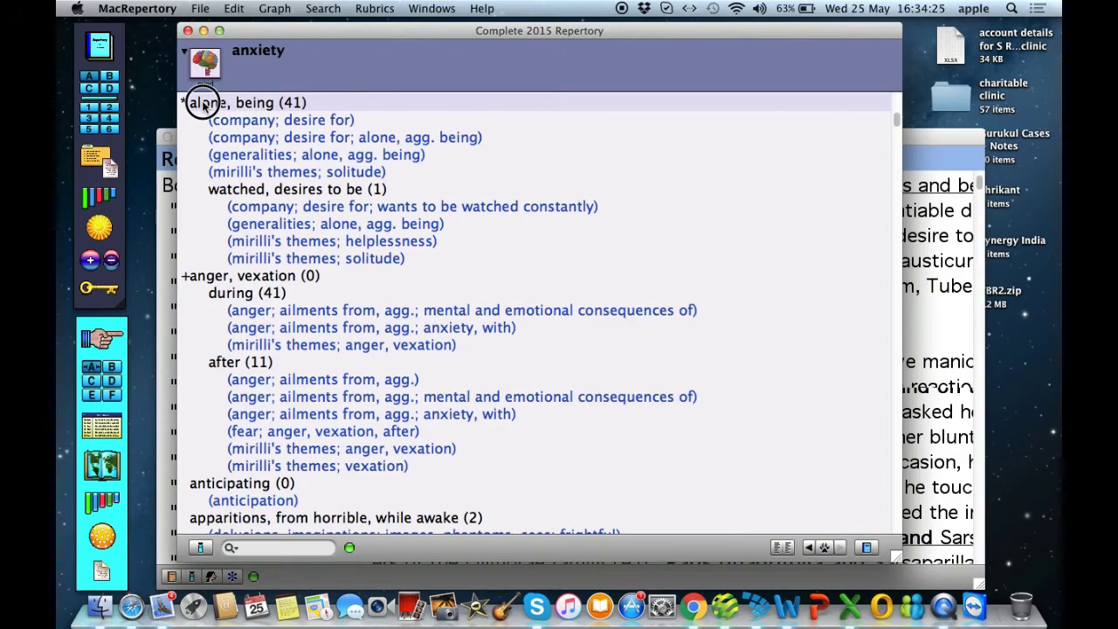
pyautogui.moveTo(203, 103); pyautogui.dragTo(88, 80)
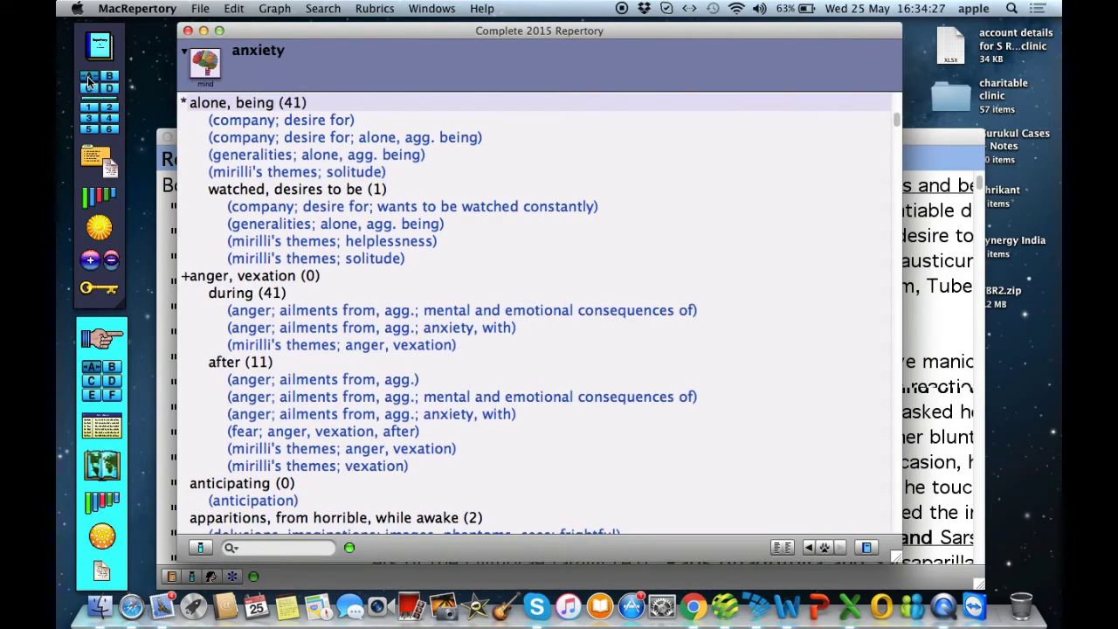
# Follow the cross-references to the main Mind rubric "dullness", add it to Clipboard A and display the clipboard.
pyautogui.click(271, 138)
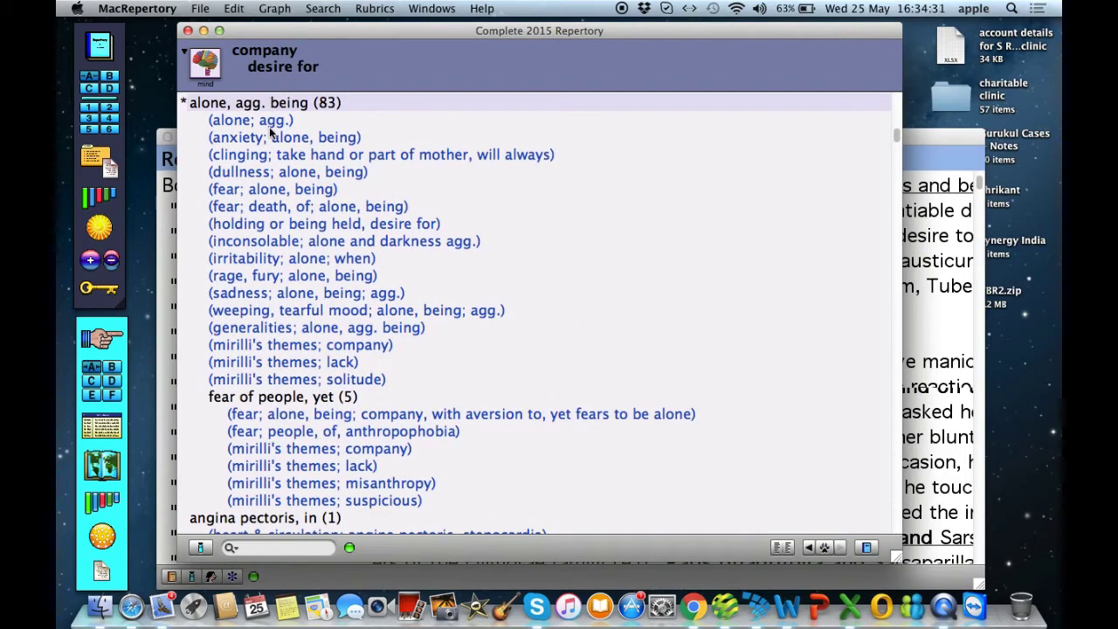
pyautogui.click(274, 172)
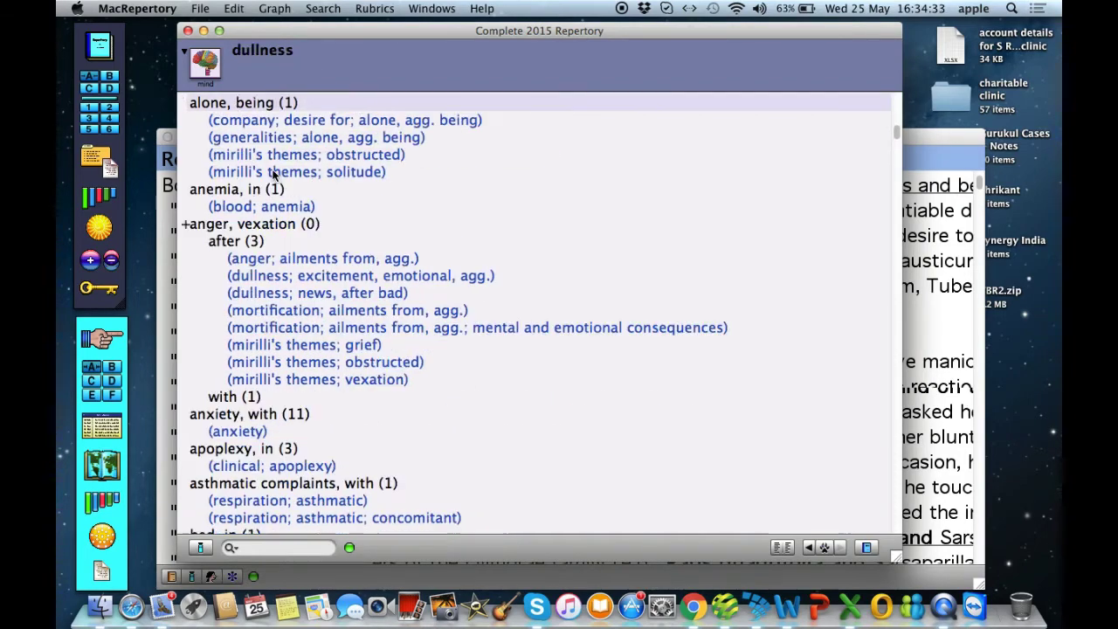
pyautogui.click(265, 55)
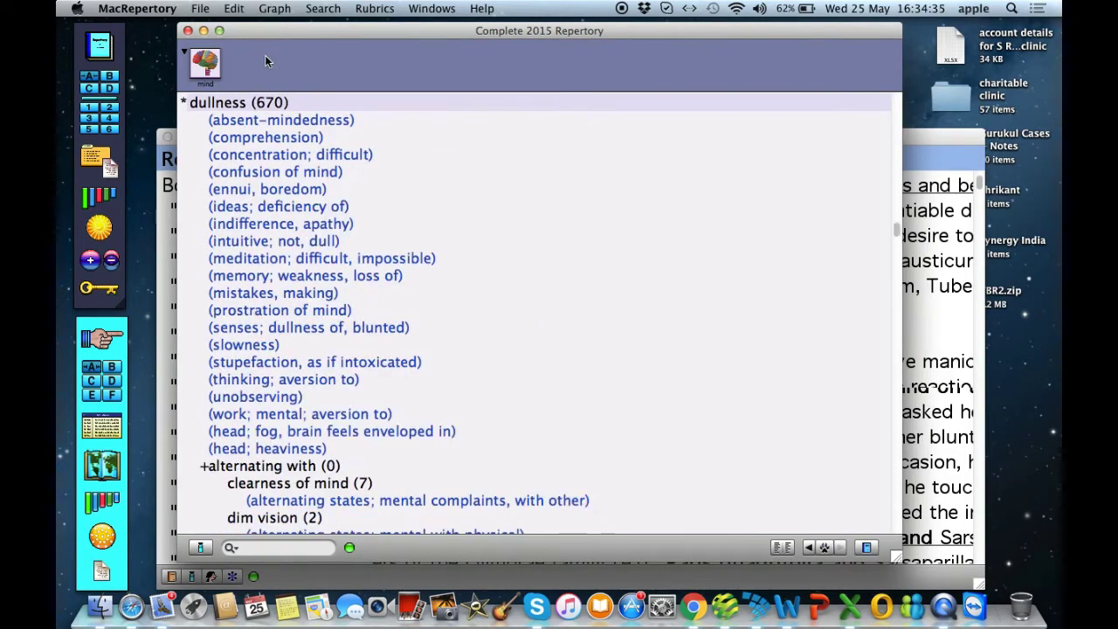
pyautogui.click(90, 77)
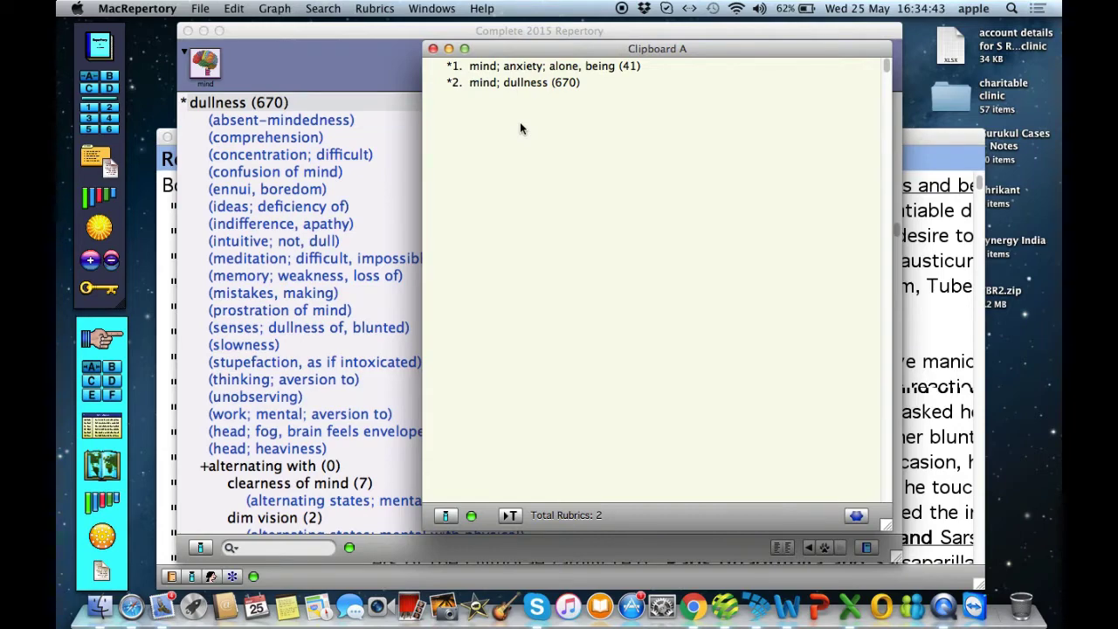
# Save the patient case as test-case.rsr in the Cases folder inside MacRepertory.
pyautogui.press('super+s')
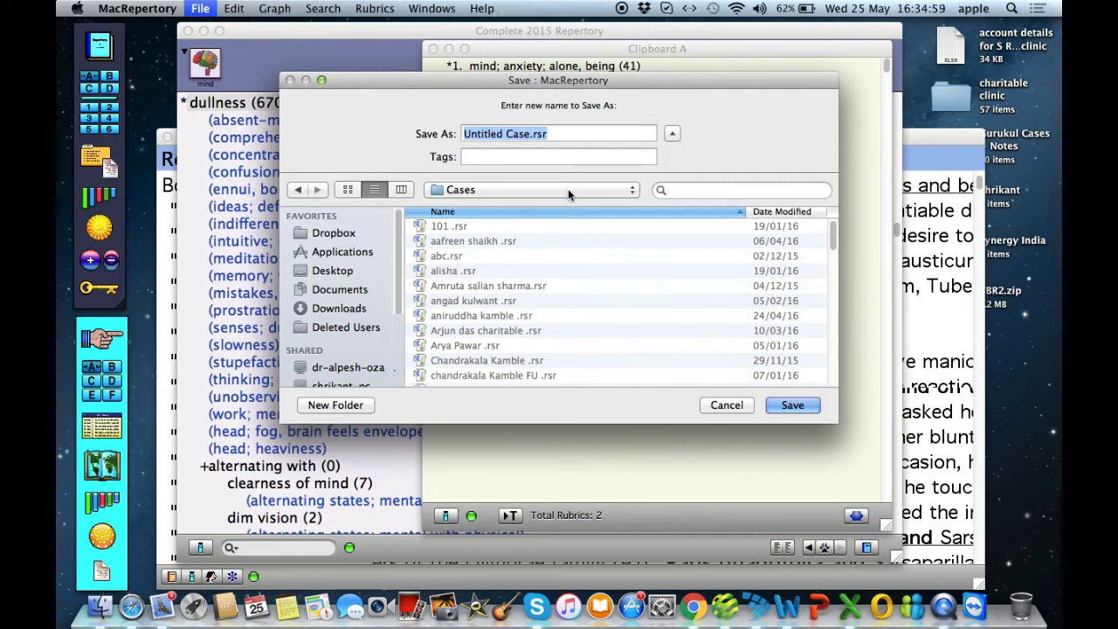
pyautogui.click(535, 194)
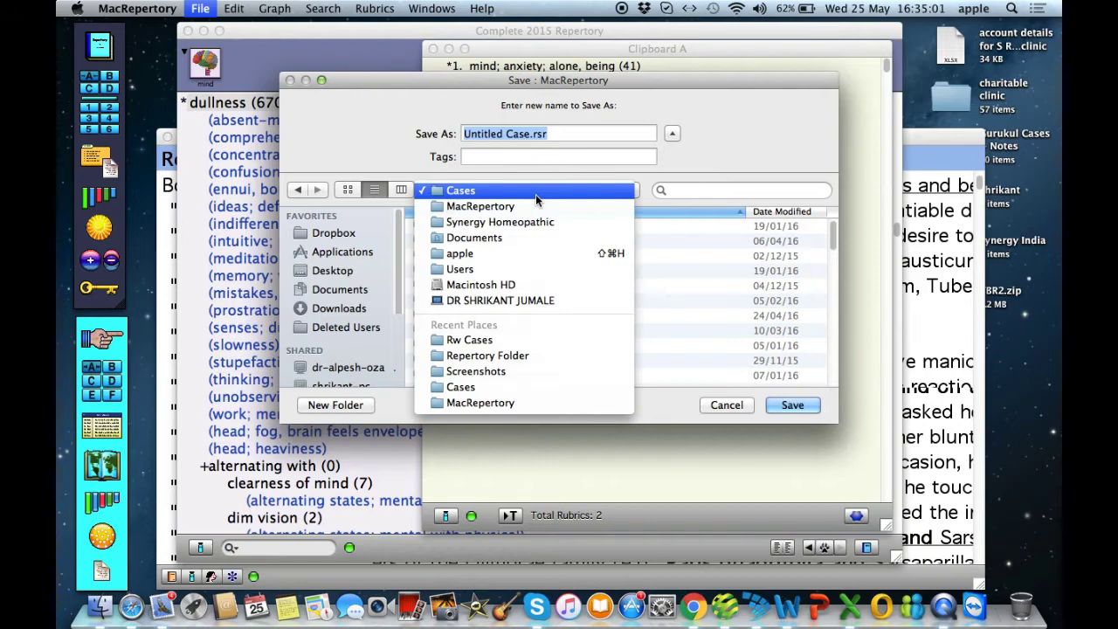
pyautogui.click(476, 196)
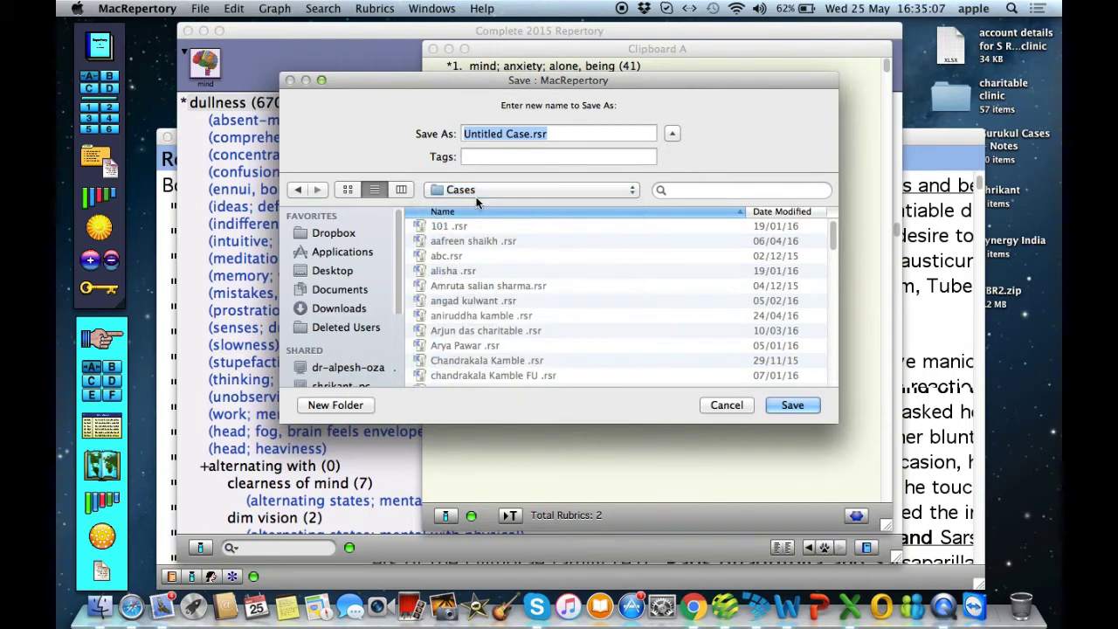
pyautogui.click(526, 137)
pyautogui.press('BackSpace')
pyautogui.press('BackSpace')
pyautogui.press('BackSpace')
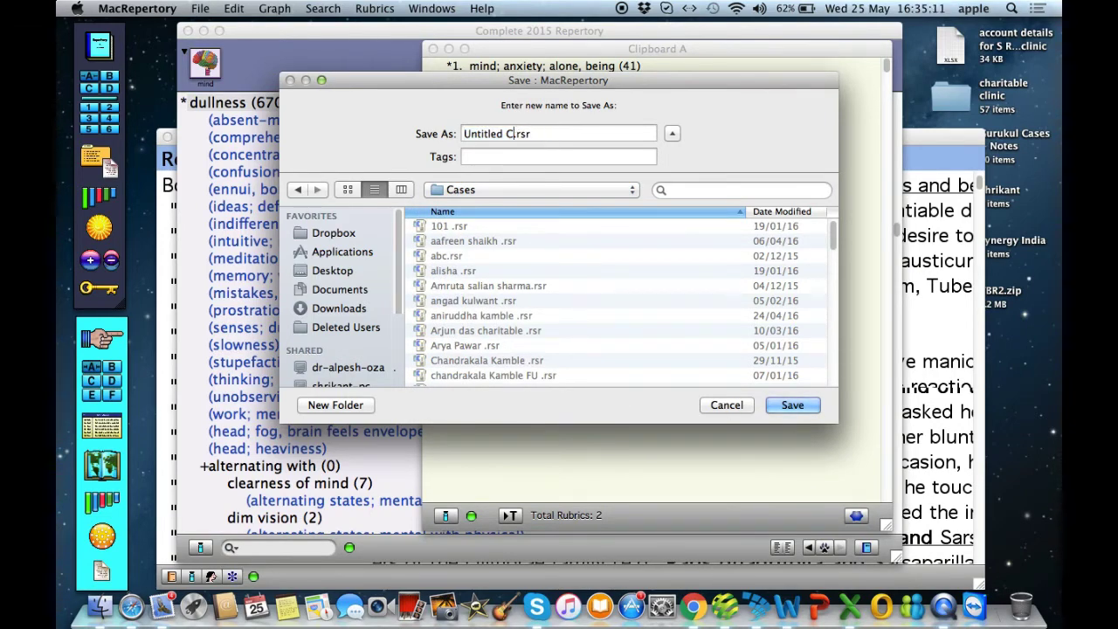
pyautogui.press('BackSpace')
pyautogui.press('BackSpace')
pyautogui.press('BackSpace')
pyautogui.press('BackSpace')
pyautogui.press('BackSpace')
pyautogui.press('BackSpace')
pyautogui.press('BackSpace')
pyautogui.press('BackSpace')
pyautogui.press('BackSpace')
pyautogui.press('BackSpace')
pyautogui.write('test-case')
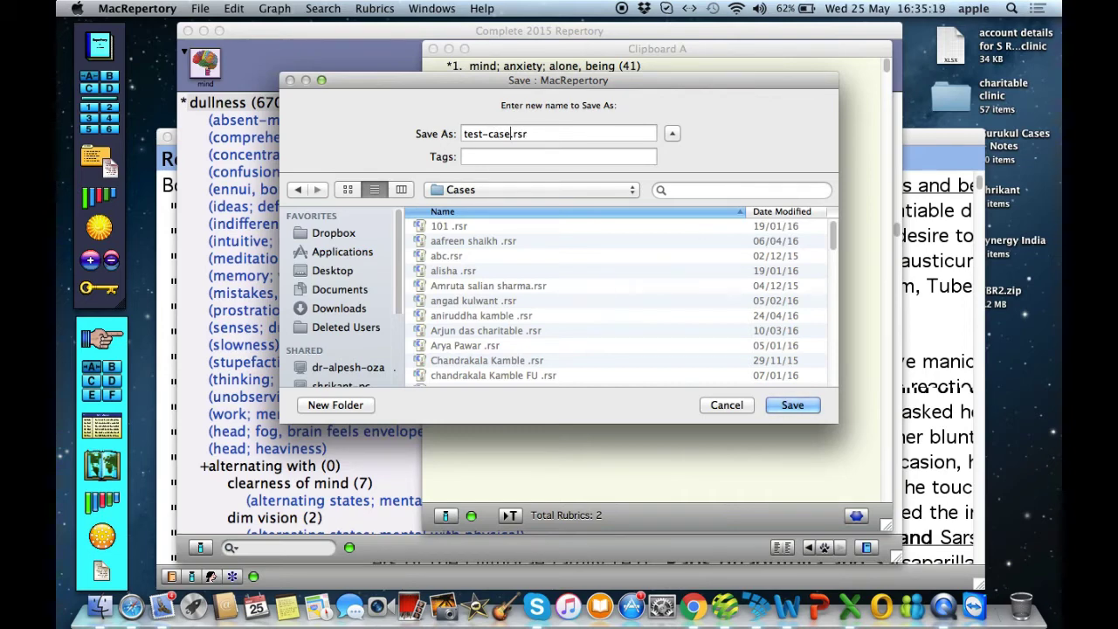
pyautogui.click(799, 407)
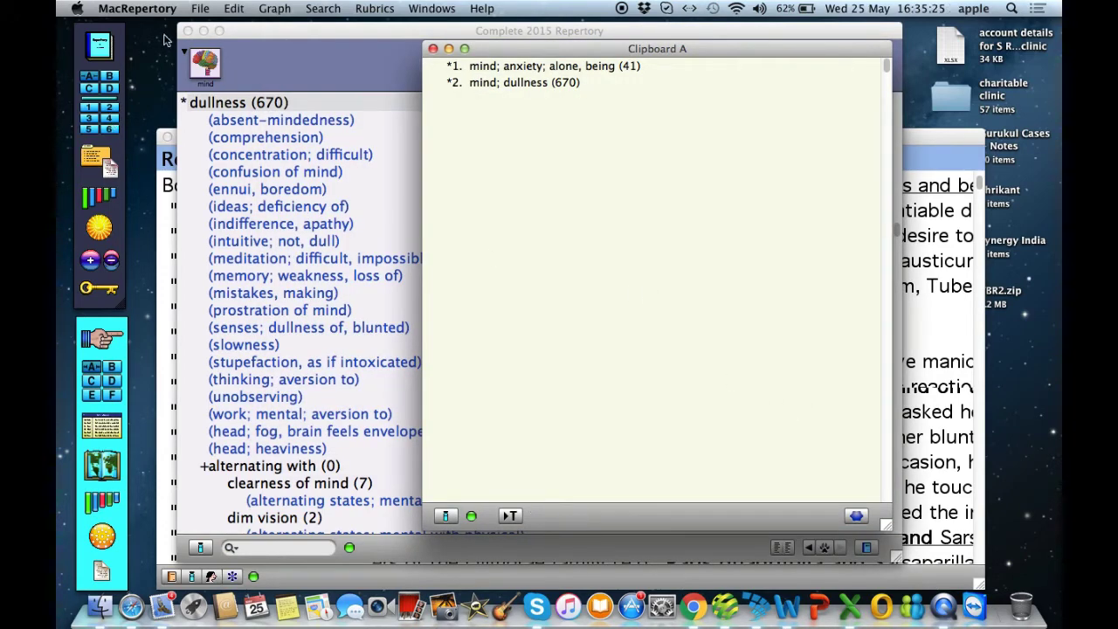
# Display the test-case chart window, reposition it above the clinical tools, and look for test-case in the list of patient cases.
pyautogui.click(94, 159)
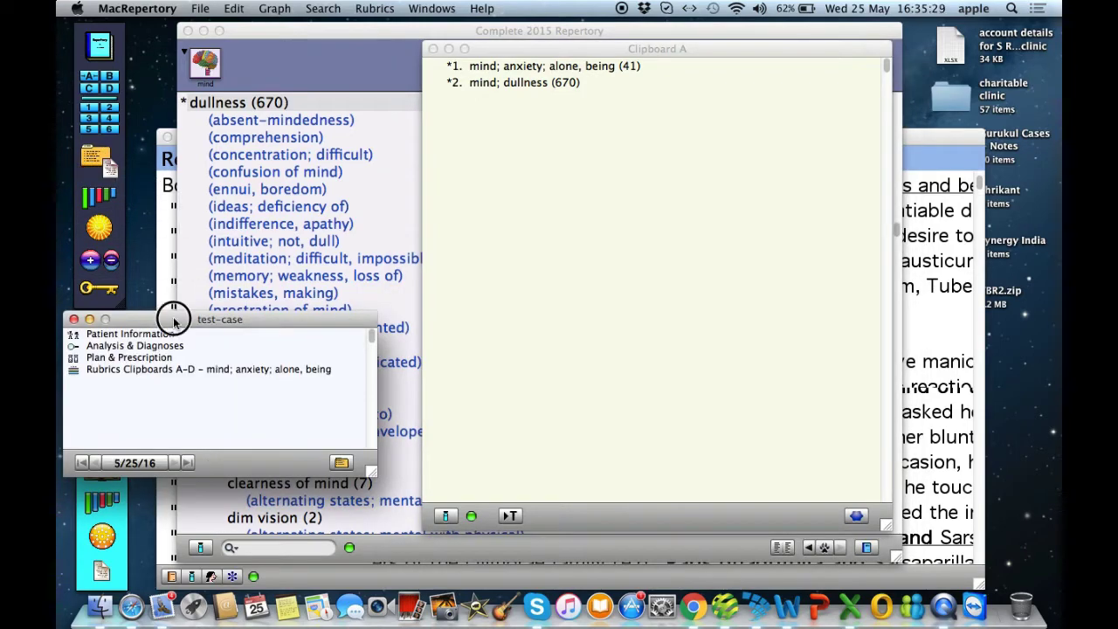
pyautogui.moveTo(174, 322); pyautogui.dragTo(207, 215)
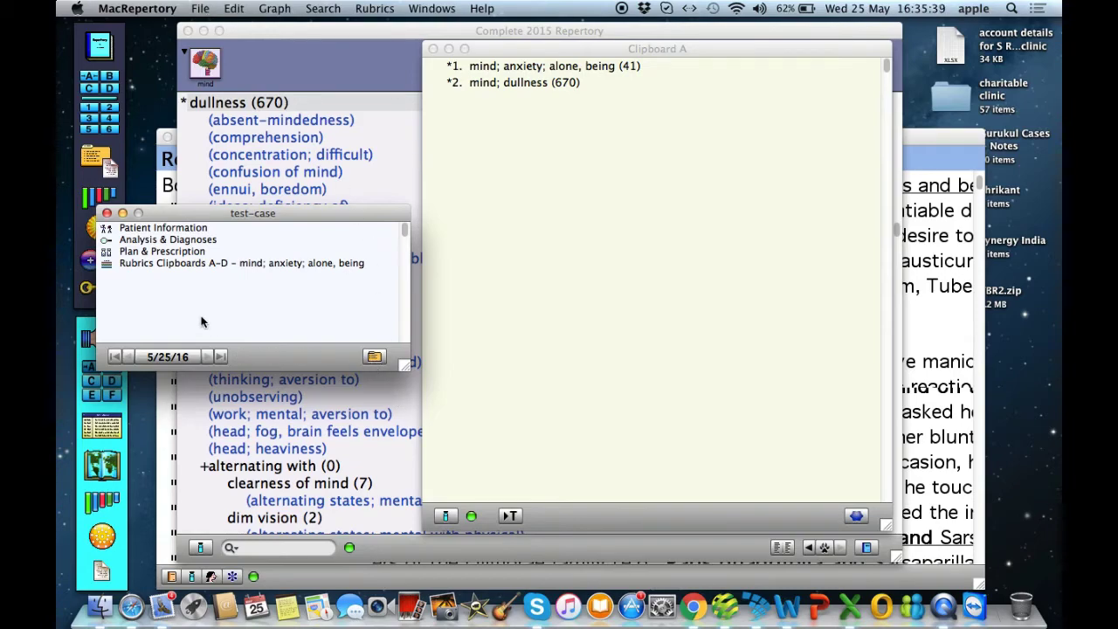
pyautogui.click(374, 358)
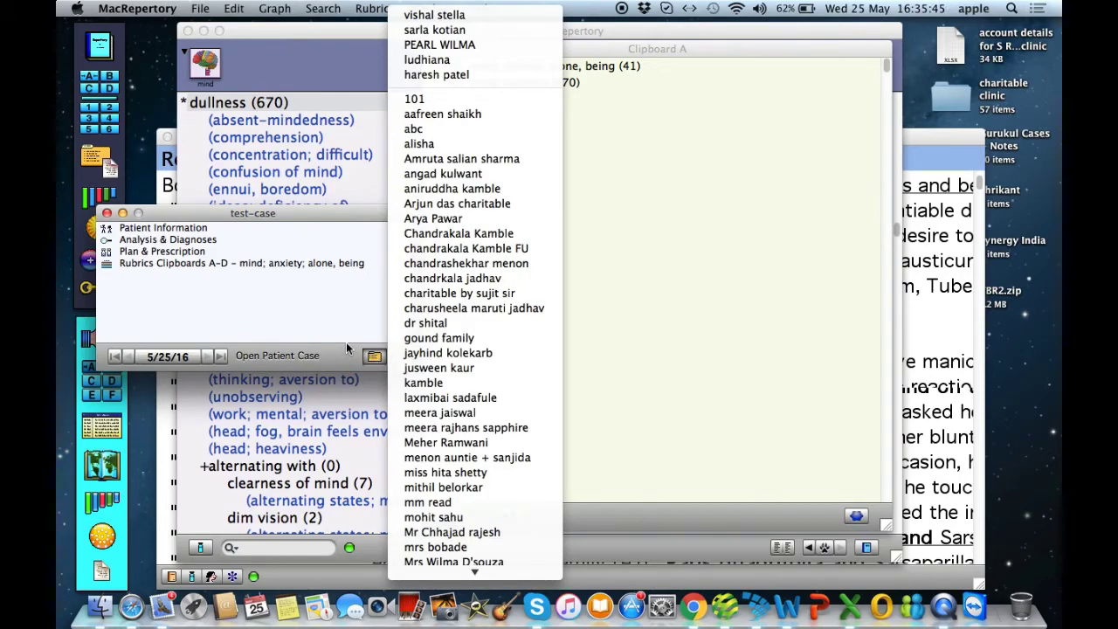
pyautogui.moveTo(471, 572)
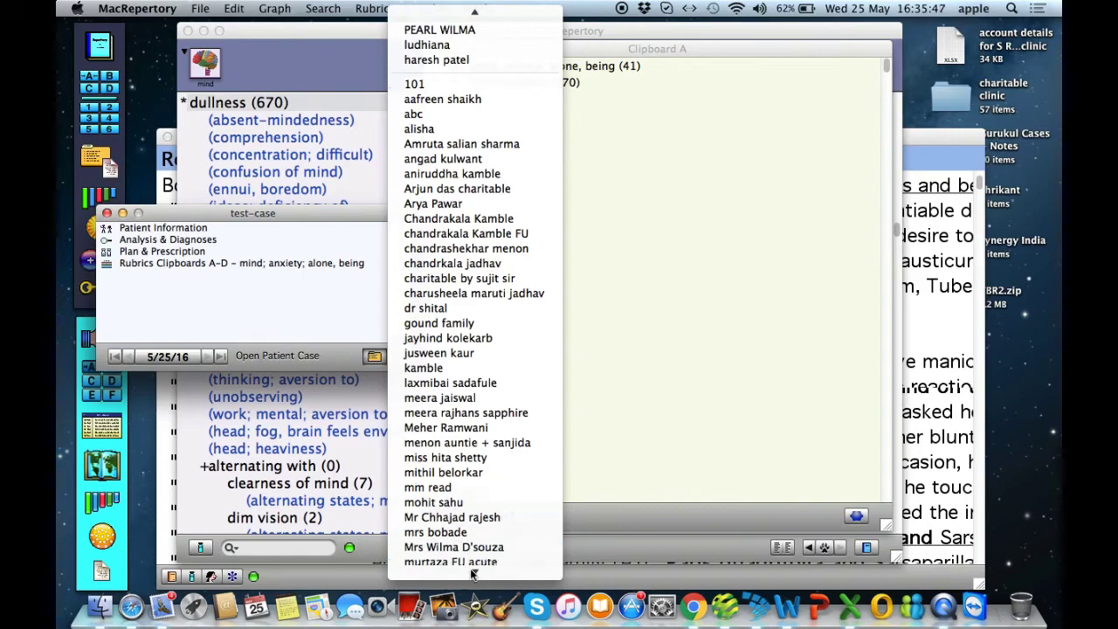
pyautogui.click(338, 319)
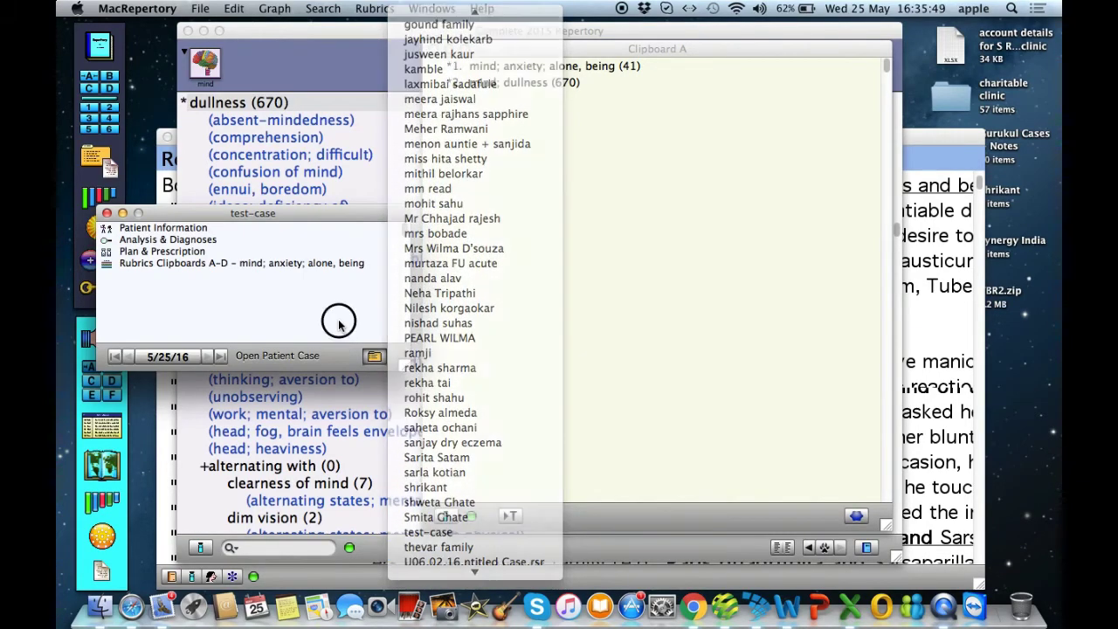
# Open the existing patient file listed directly below Untitled Case.rsr in the Cases folder.
pyautogui.click(200, 9)
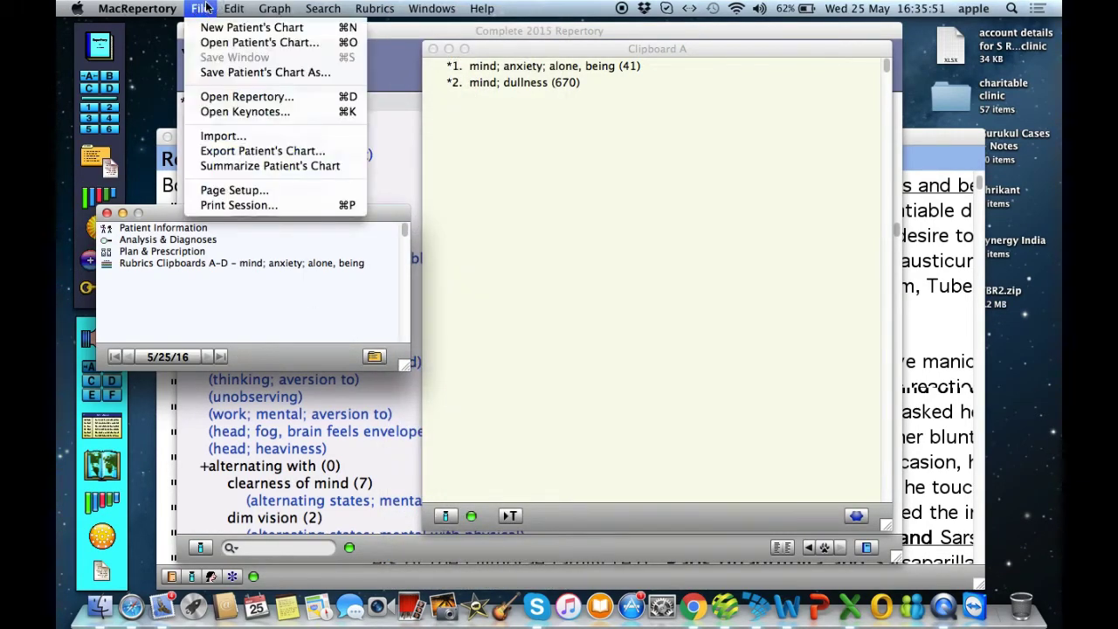
pyautogui.click(219, 40)
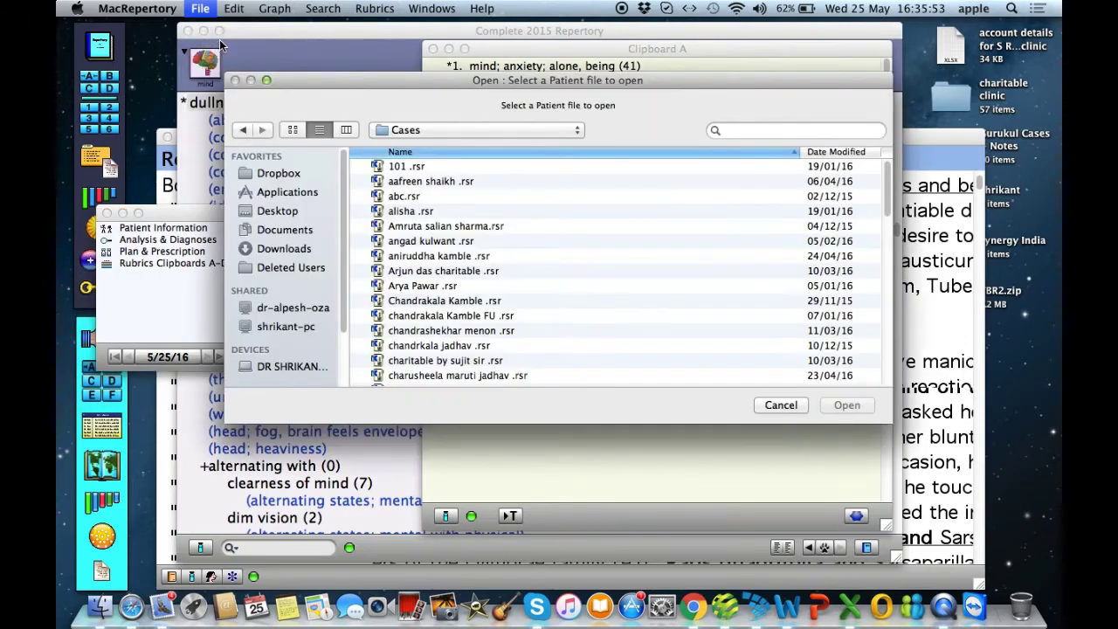
pyautogui.click(888, 205)
pyautogui.moveTo(889, 206); pyautogui.dragTo(889, 367)
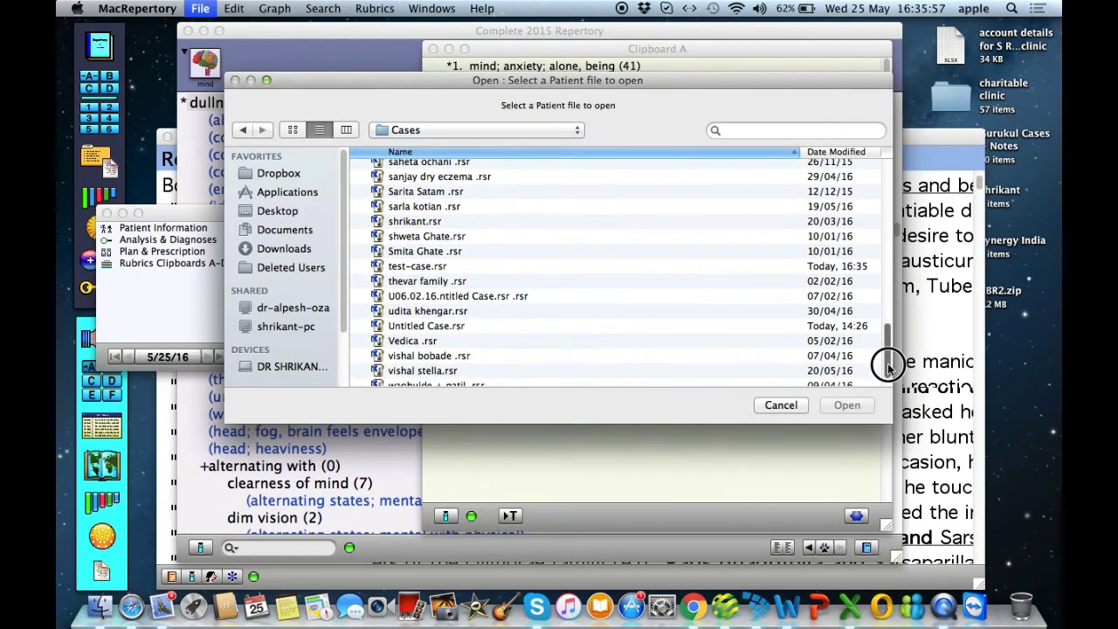
pyautogui.click(432, 342)
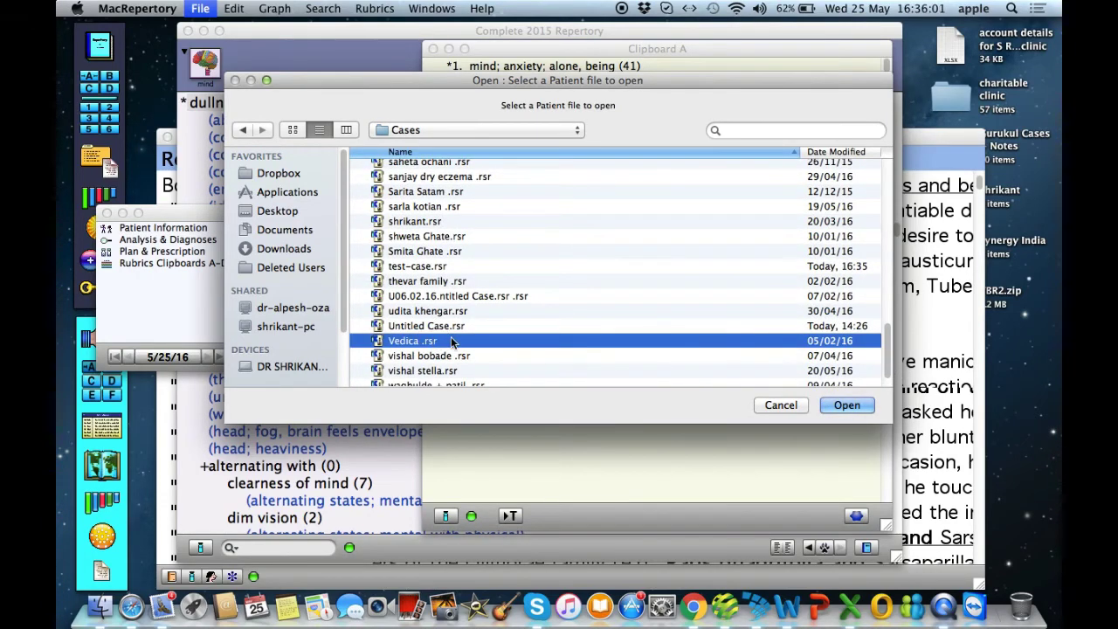
pyautogui.click(846, 405)
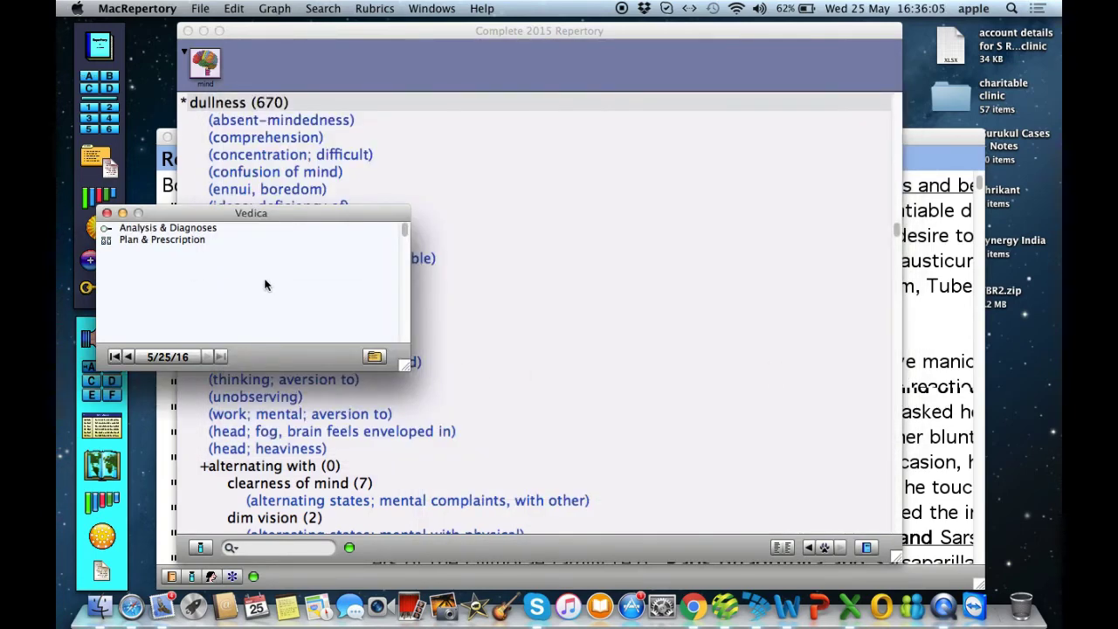
# Show the patient's earlier visit dated 1/7/16 and enlarge the chart window so the full rubric entries fit.
pyautogui.click(129, 356)
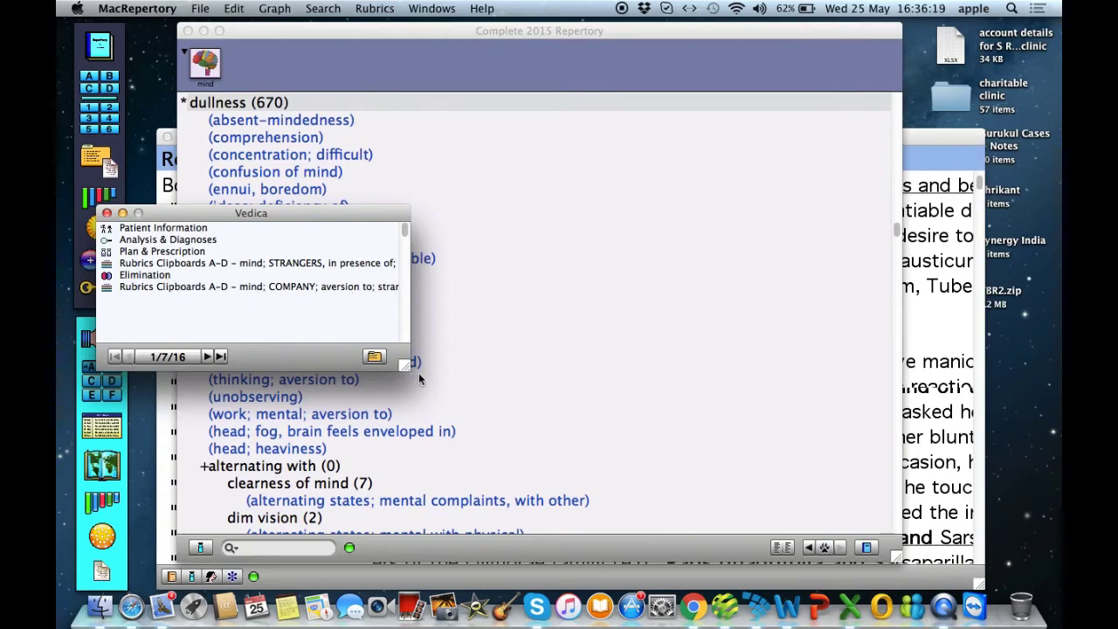
pyautogui.moveTo(407, 370); pyautogui.dragTo(508, 425)
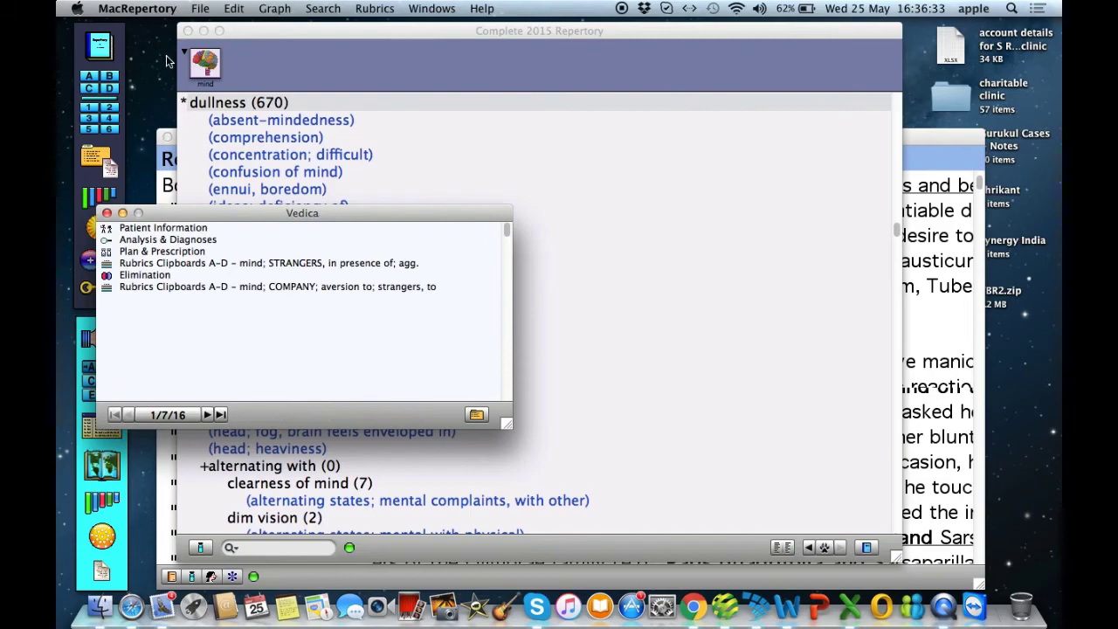
pyautogui.click(149, 11)
pyautogui.moveTo(201, 9)
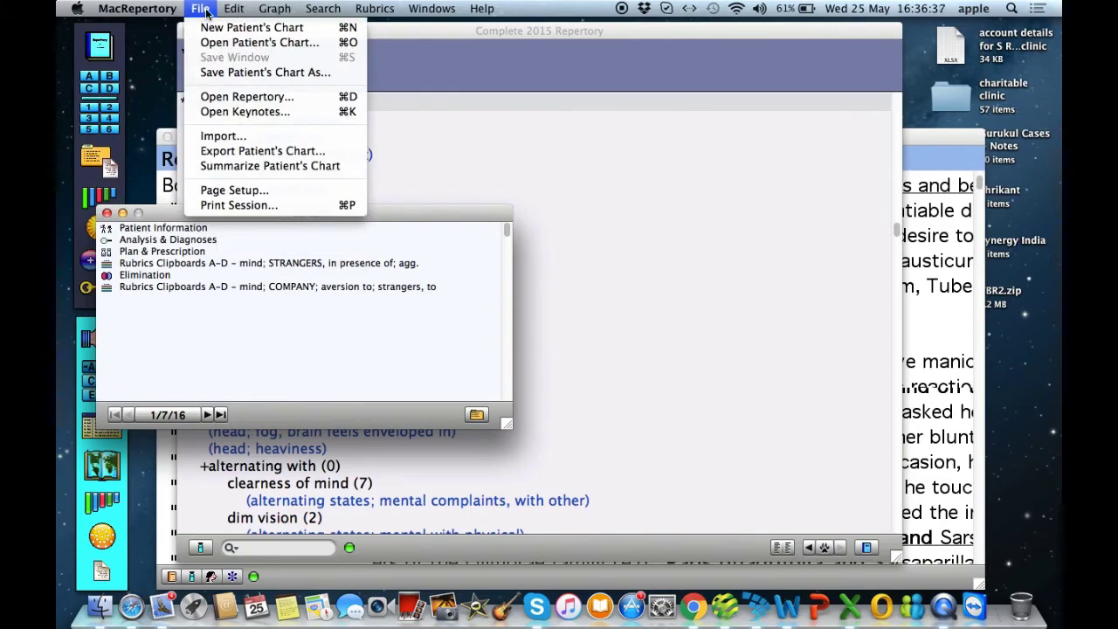
pyautogui.click(431, 104)
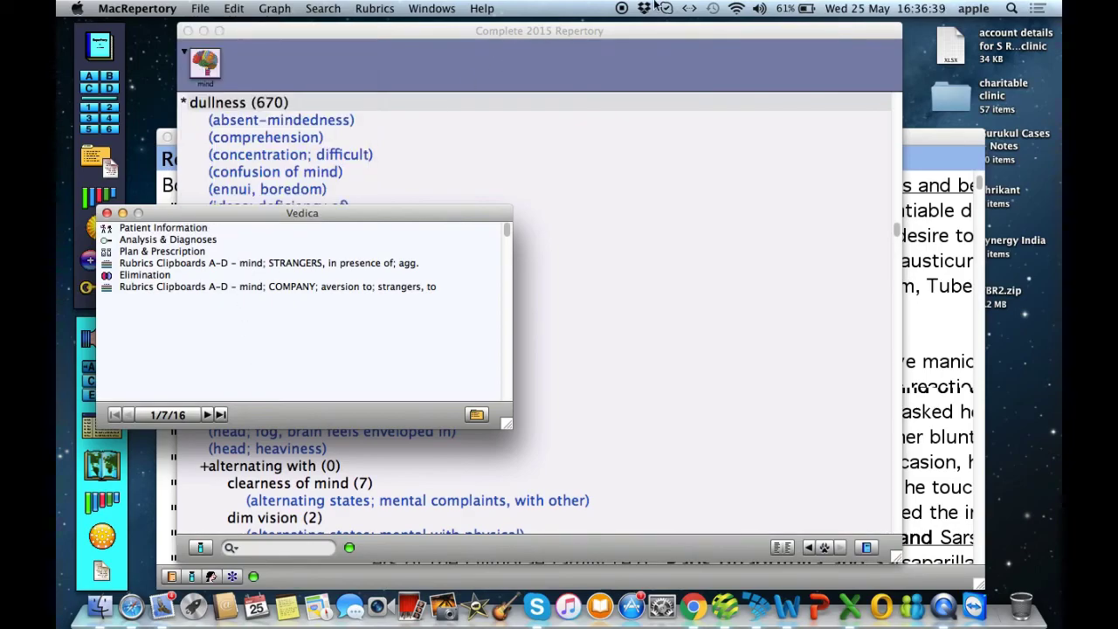